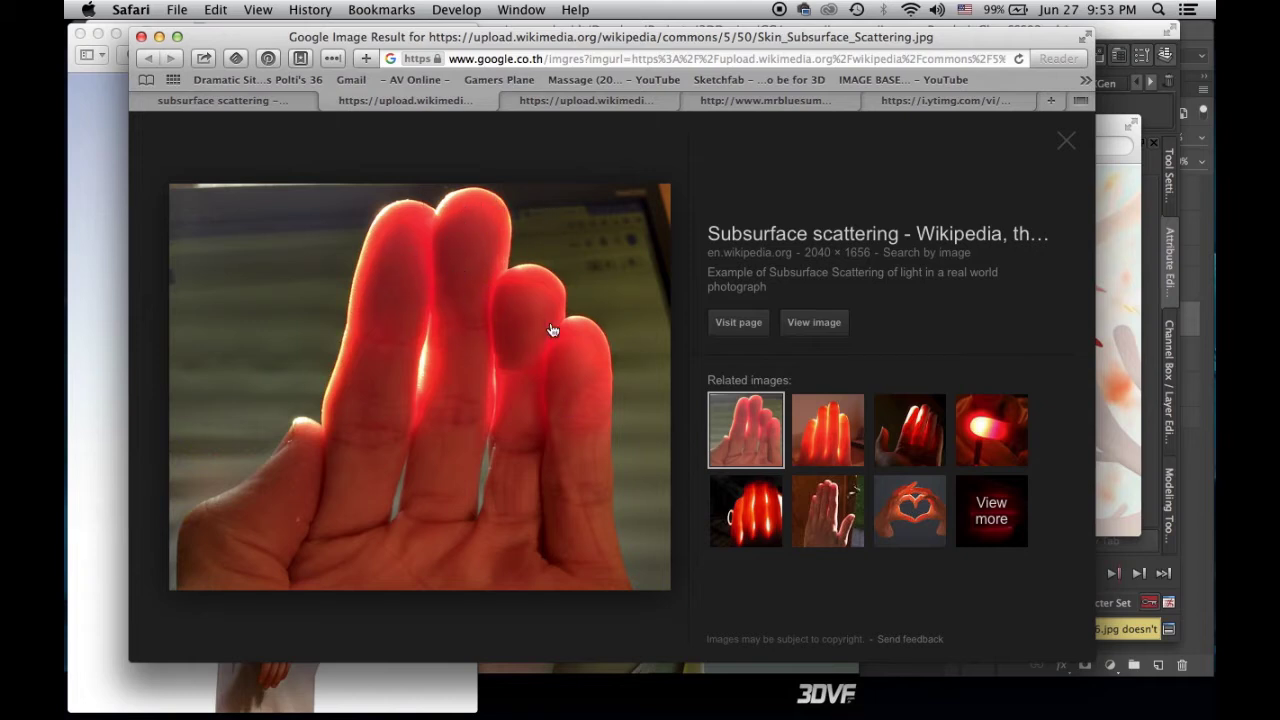
Look through the opened subsurface scattering reference pictures, up to the Stanford dragon, and put the browser window away
{"action": "left_click", "coordinate": [606, 104]}
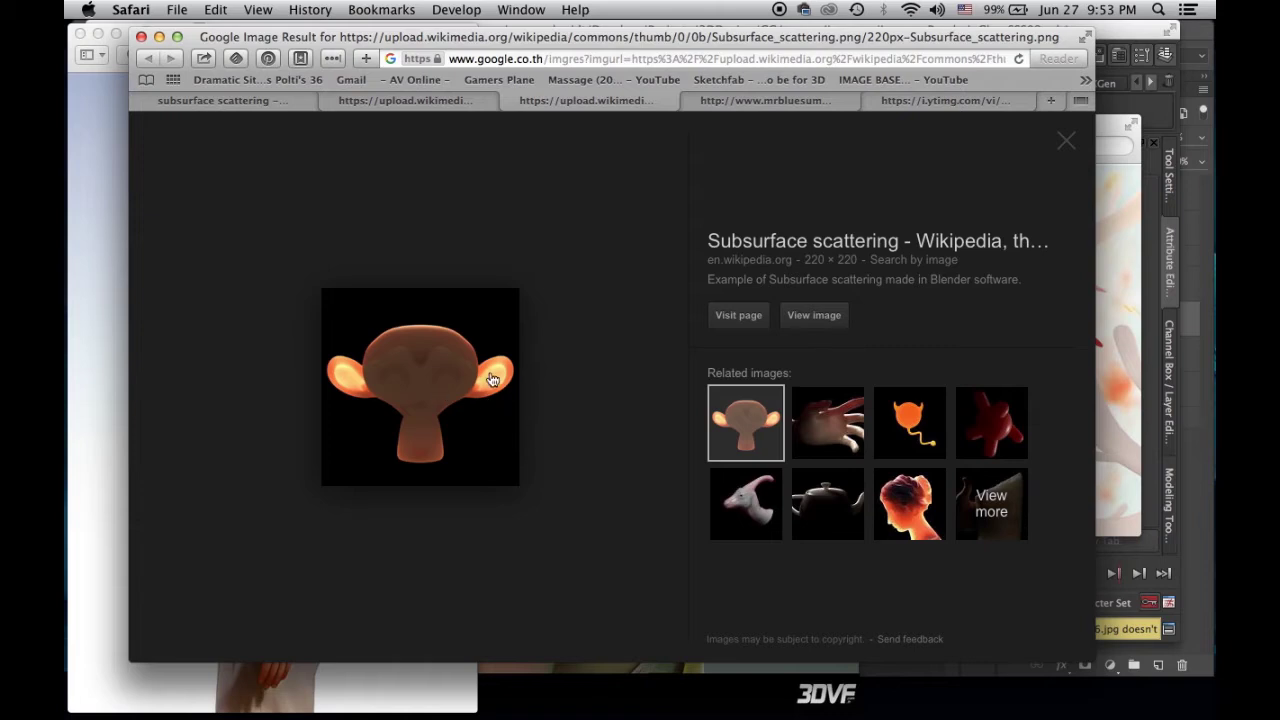
{"action": "left_click", "coordinate": [712, 101]}
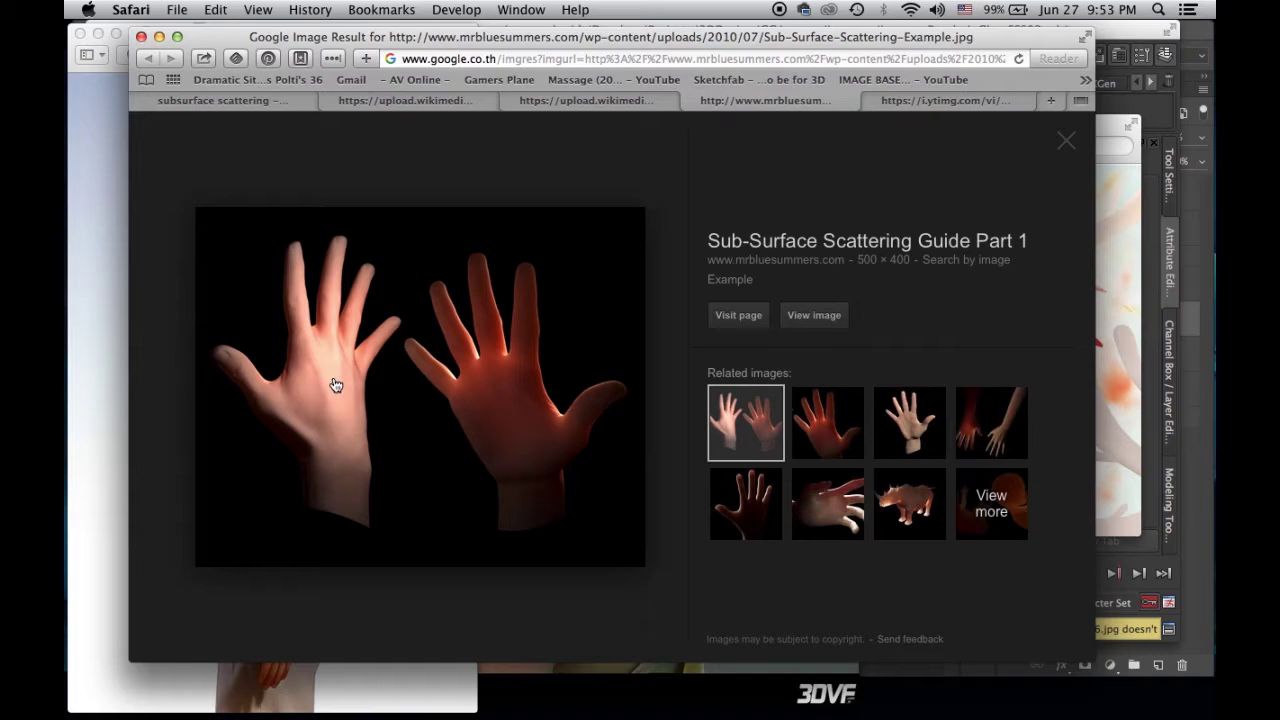
{"action": "left_click", "coordinate": [974, 100]}
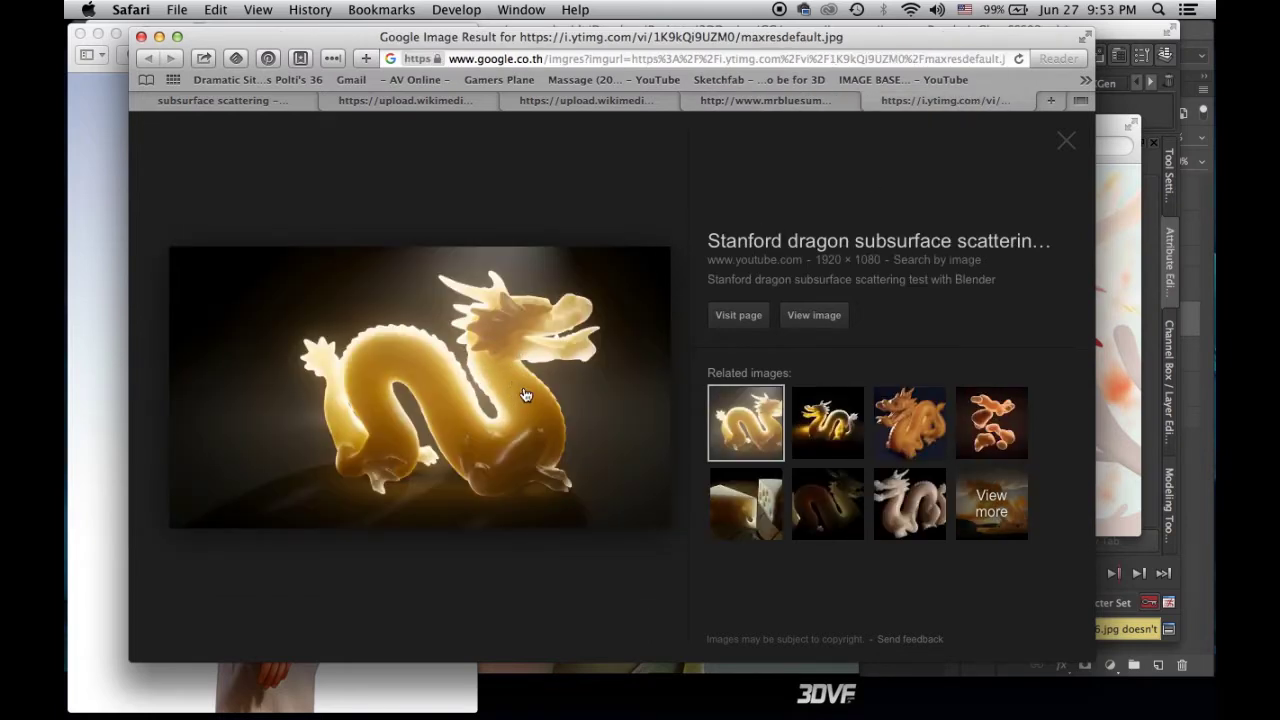
{"action": "left_click", "coordinate": [159, 36]}
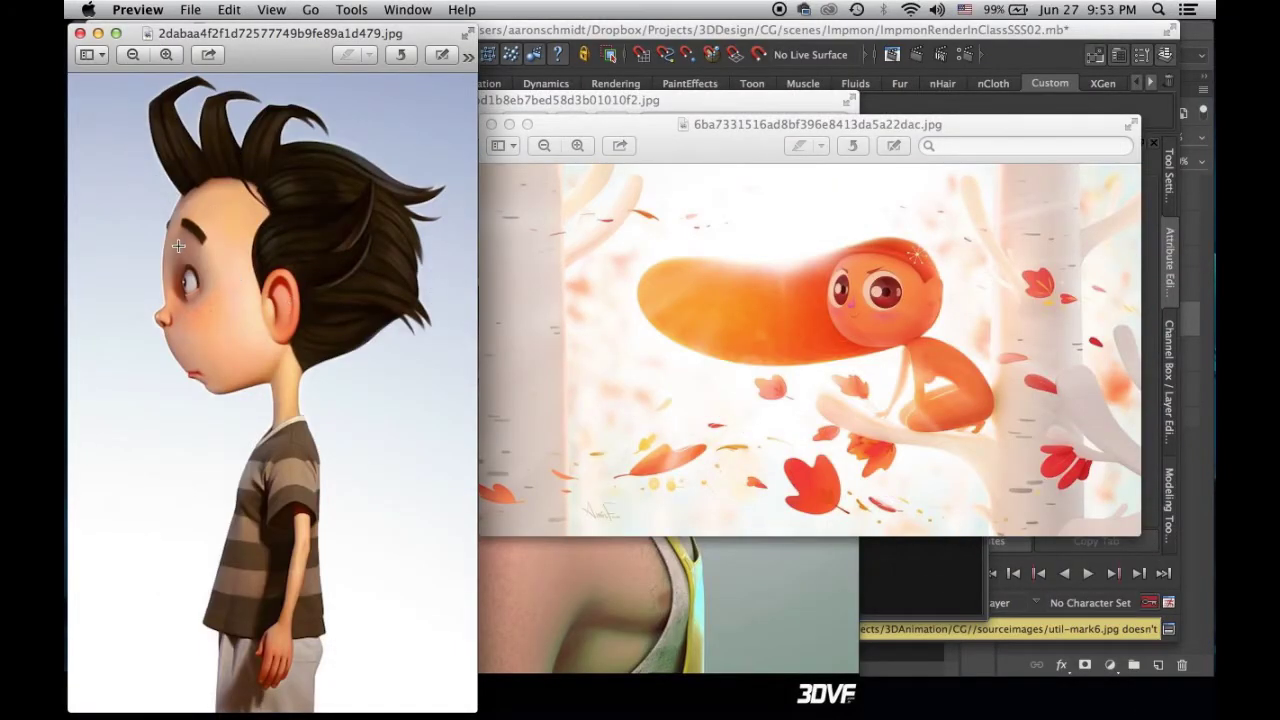
Close the three stylized character reference images in Preview to uncover the Maya scene
{"action": "left_click", "coordinate": [80, 33]}
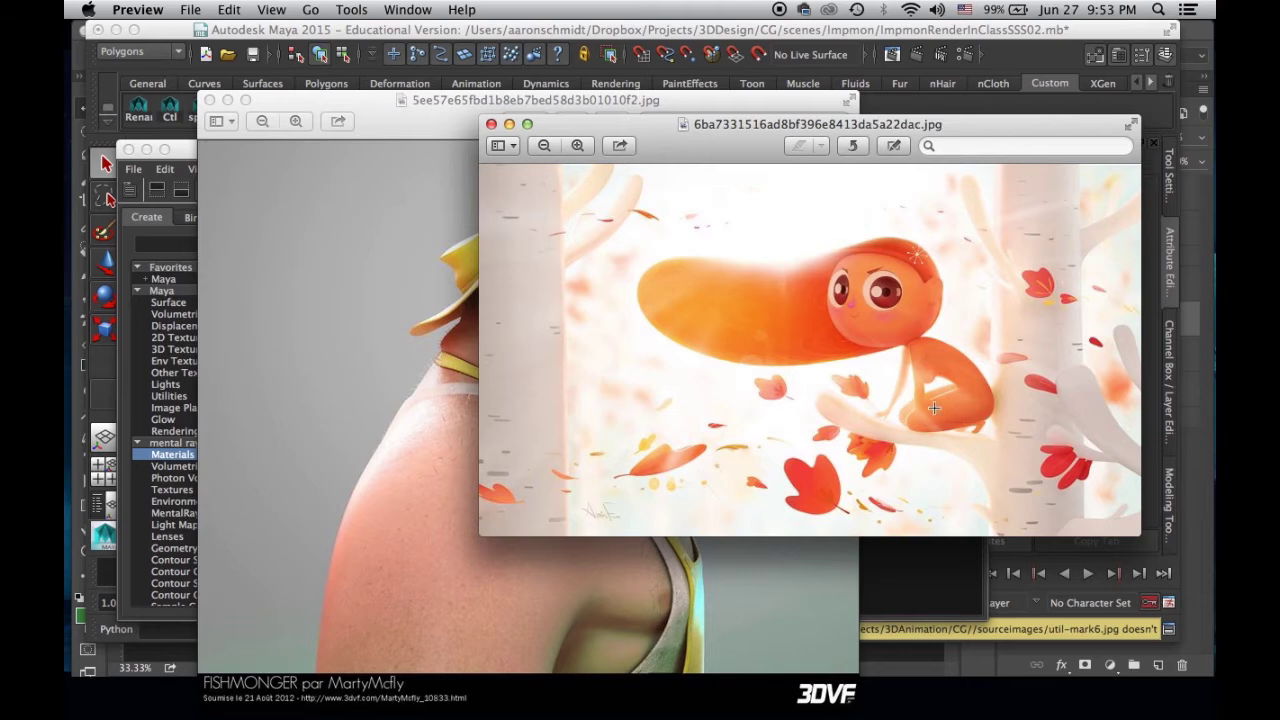
{"action": "left_click", "coordinate": [491, 124]}
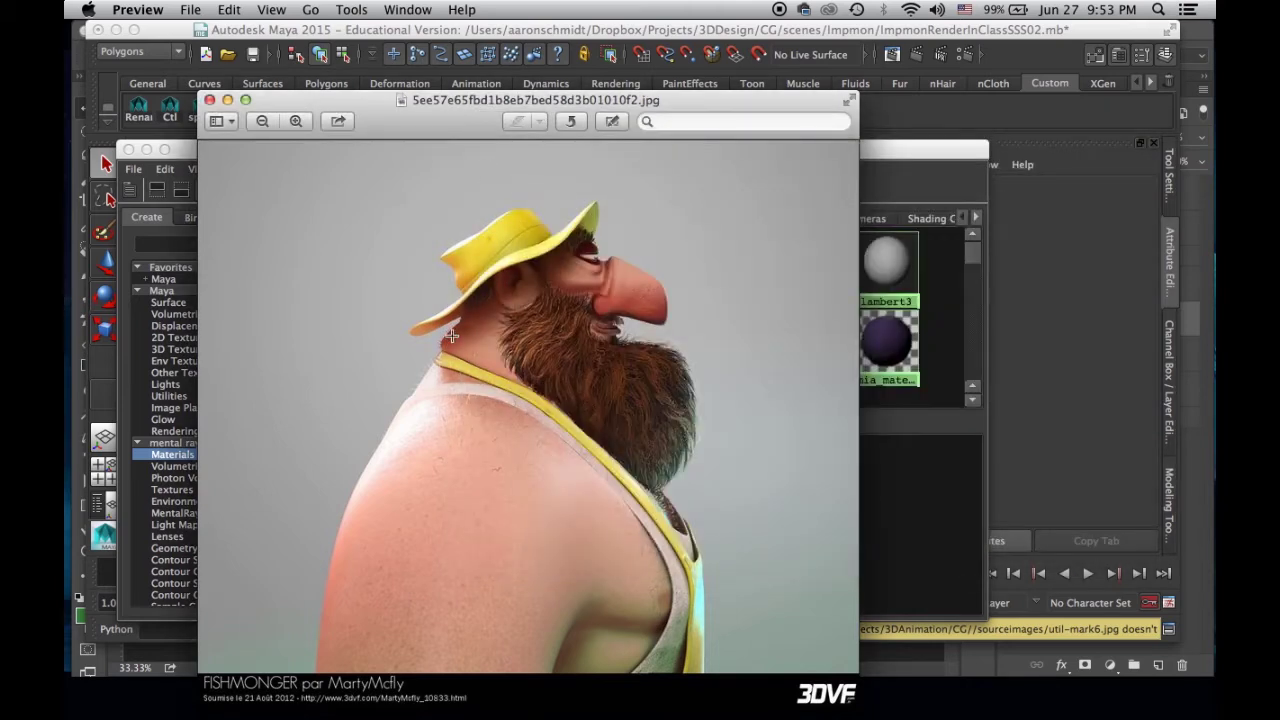
{"action": "left_click", "coordinate": [209, 101]}
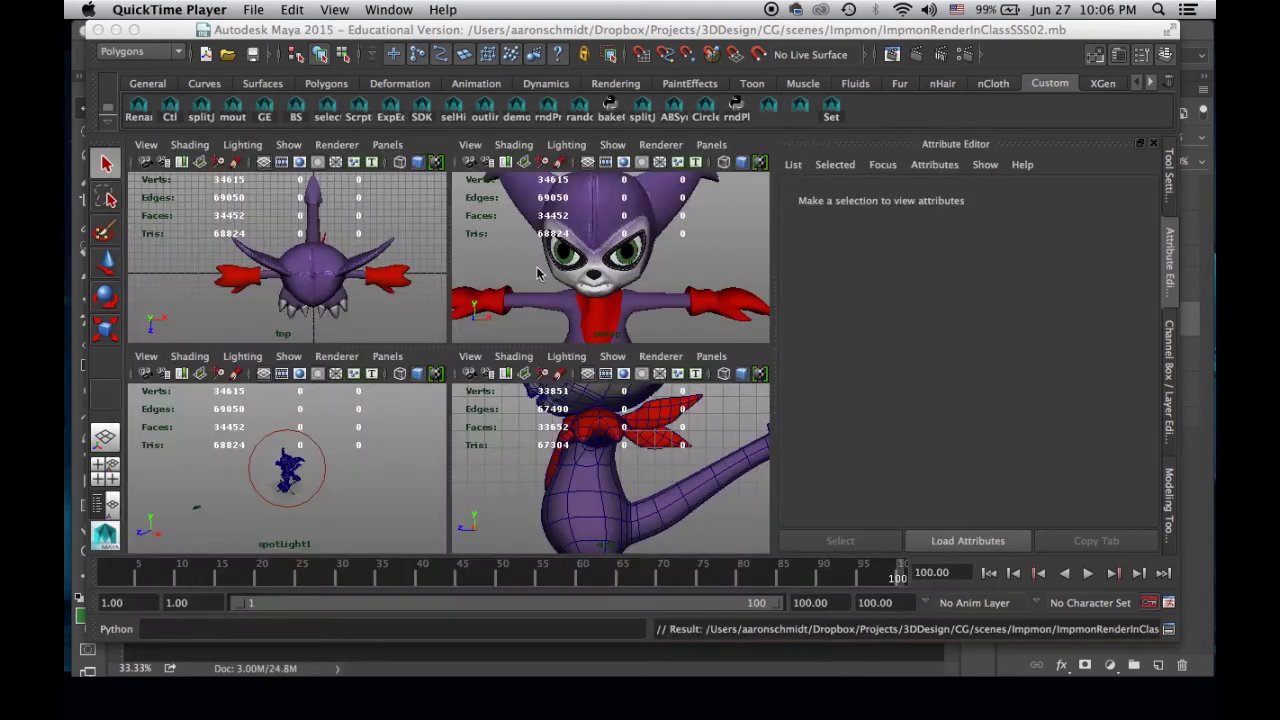
Frame the character's head from the front in the perspective view and render it with mental ray
{"action": "left_click", "coordinate": [610, 288]}
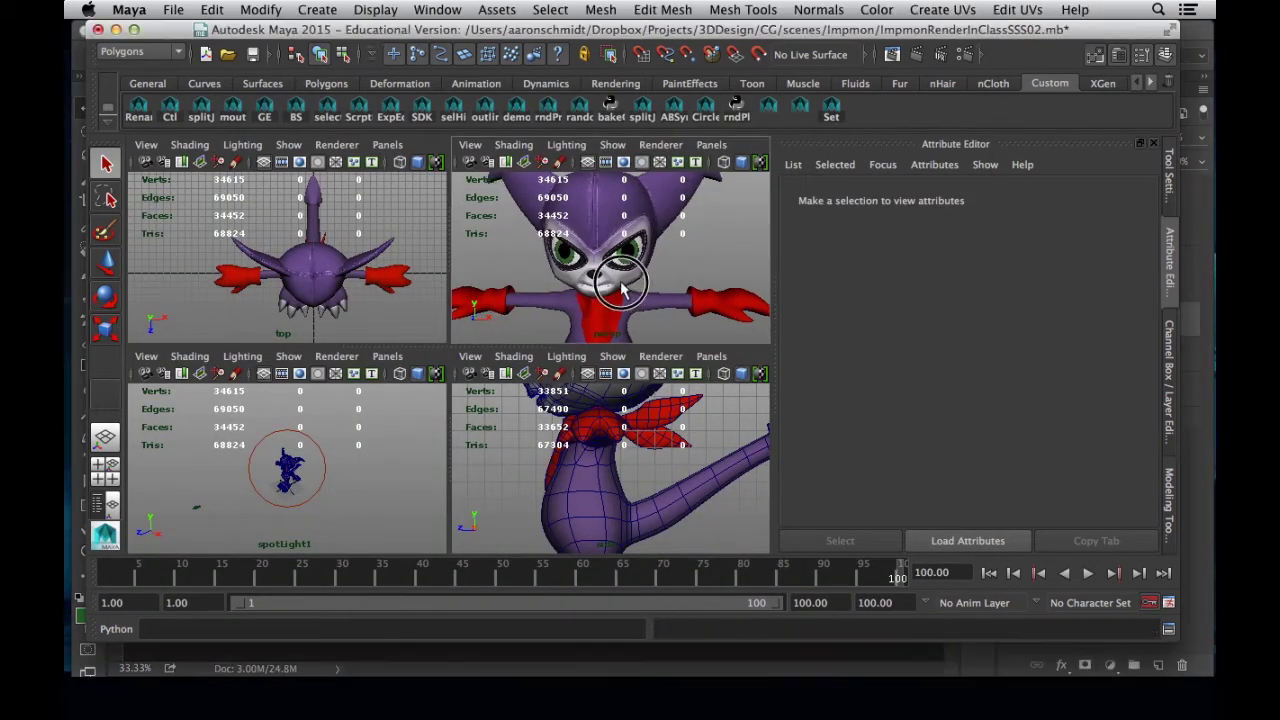
{"action": "left_click_drag", "start_coordinate": [610, 288], "coordinate": [705, 257], "text": "alt"}
{"action": "scroll", "coordinate": [698, 281], "scroll_direction": "up", "scroll_amount": 3}
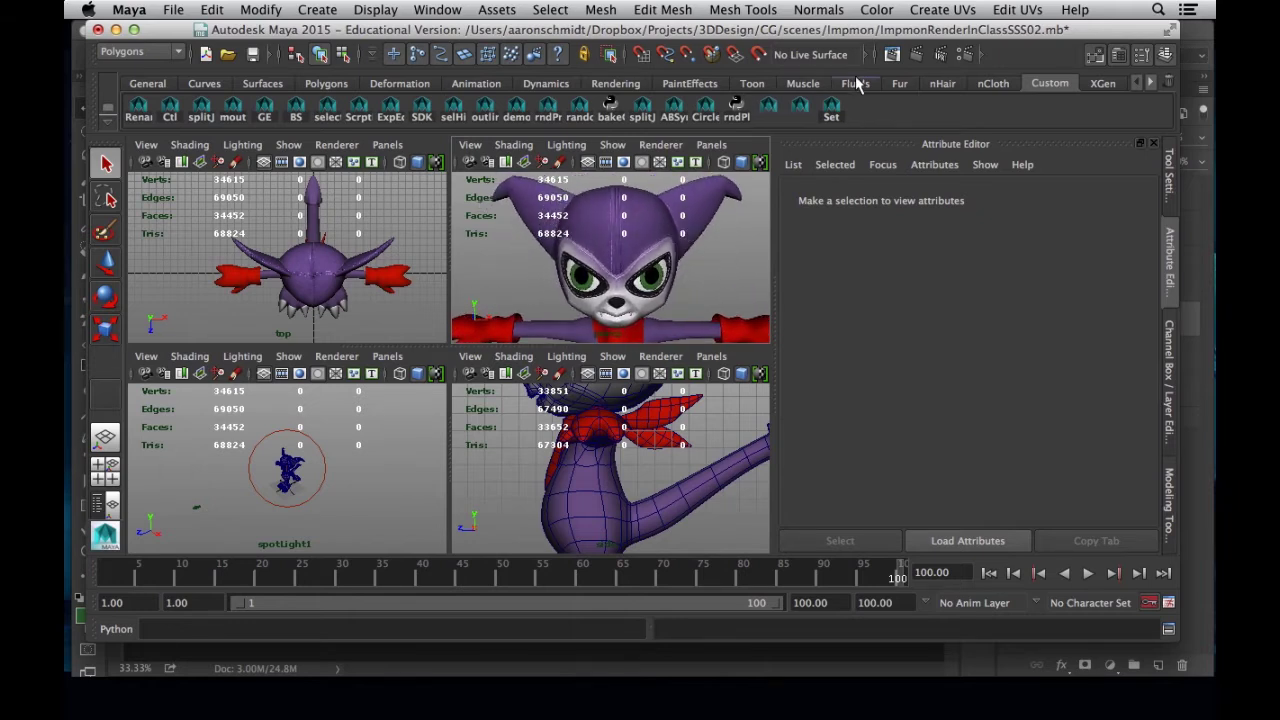
{"action": "left_click", "coordinate": [916, 54]}
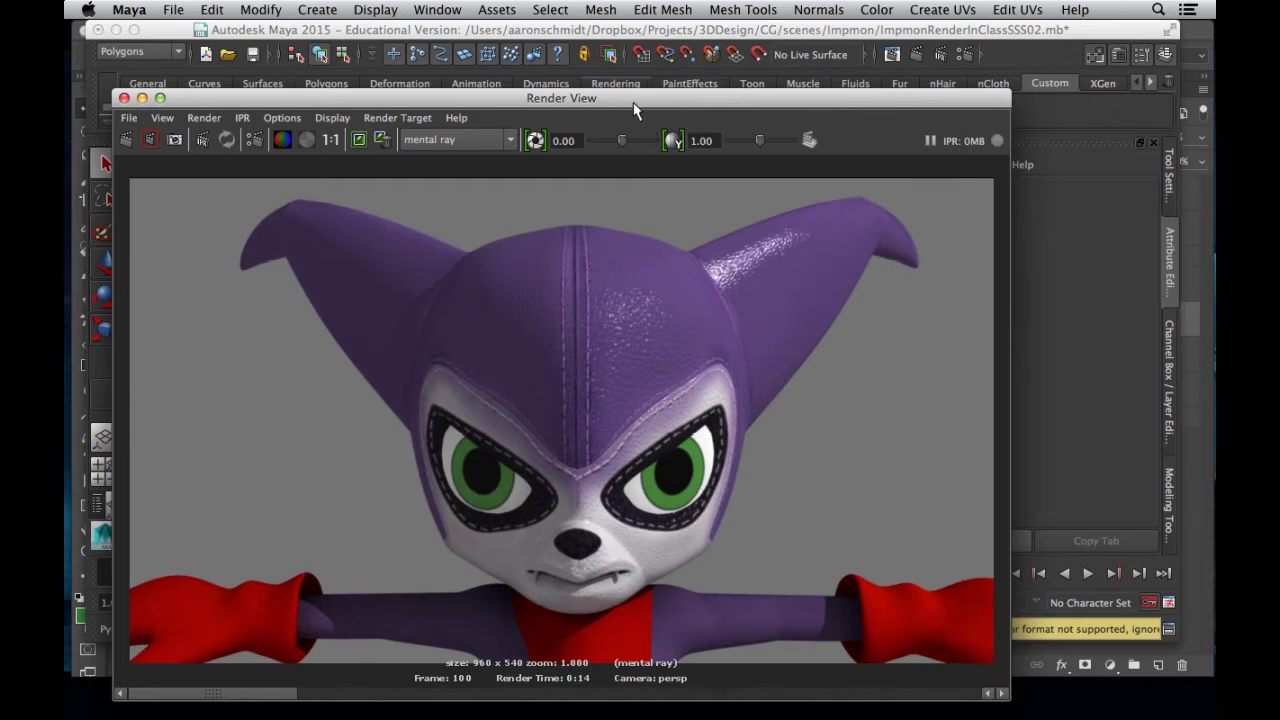
Uncover the viewports, select spotLight1 and swing it around behind the character through the light's own view
{"action": "left_click_drag", "start_coordinate": [634, 104], "coordinate": [606, 604]}
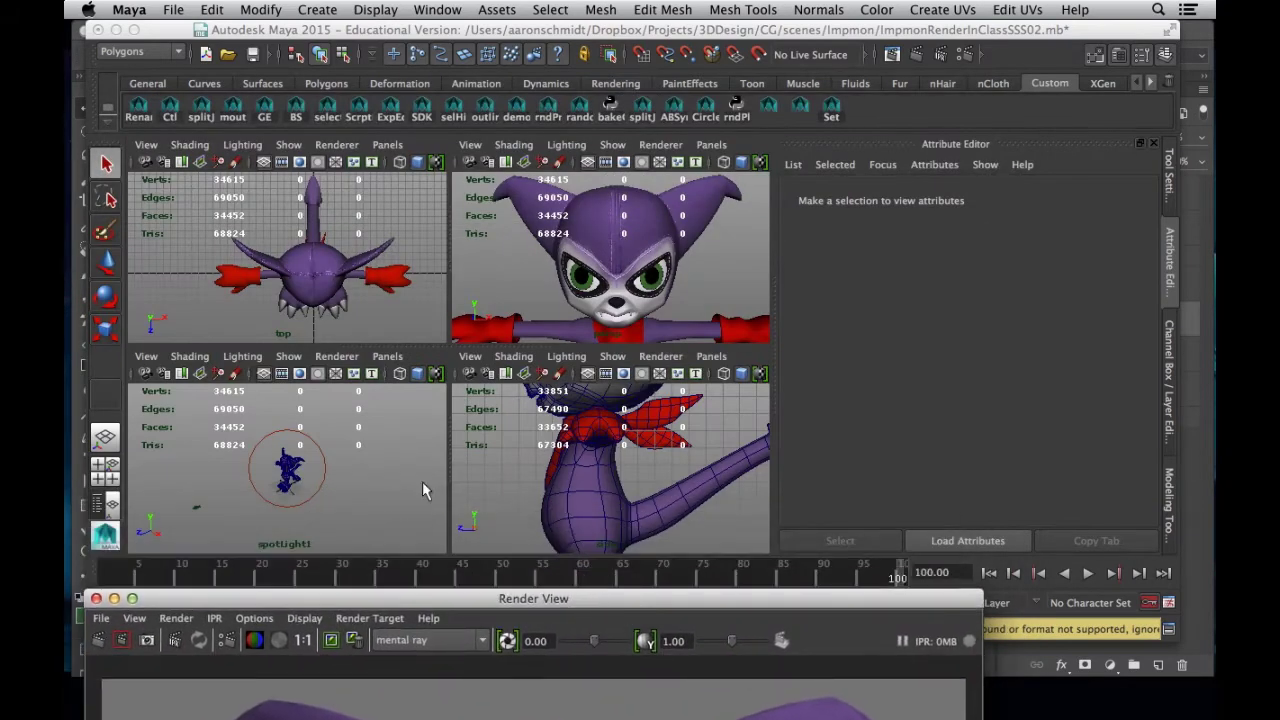
{"action": "left_click", "coordinate": [310, 480]}
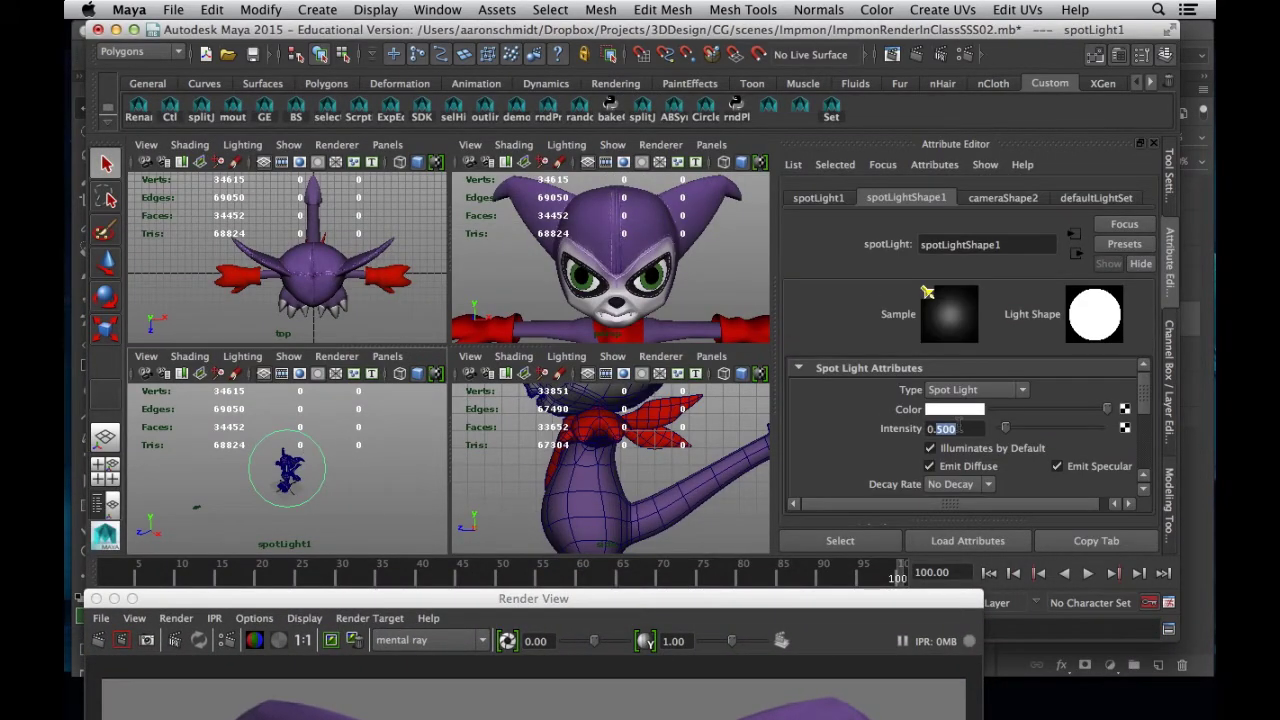
{"action": "key", "text": "t"}
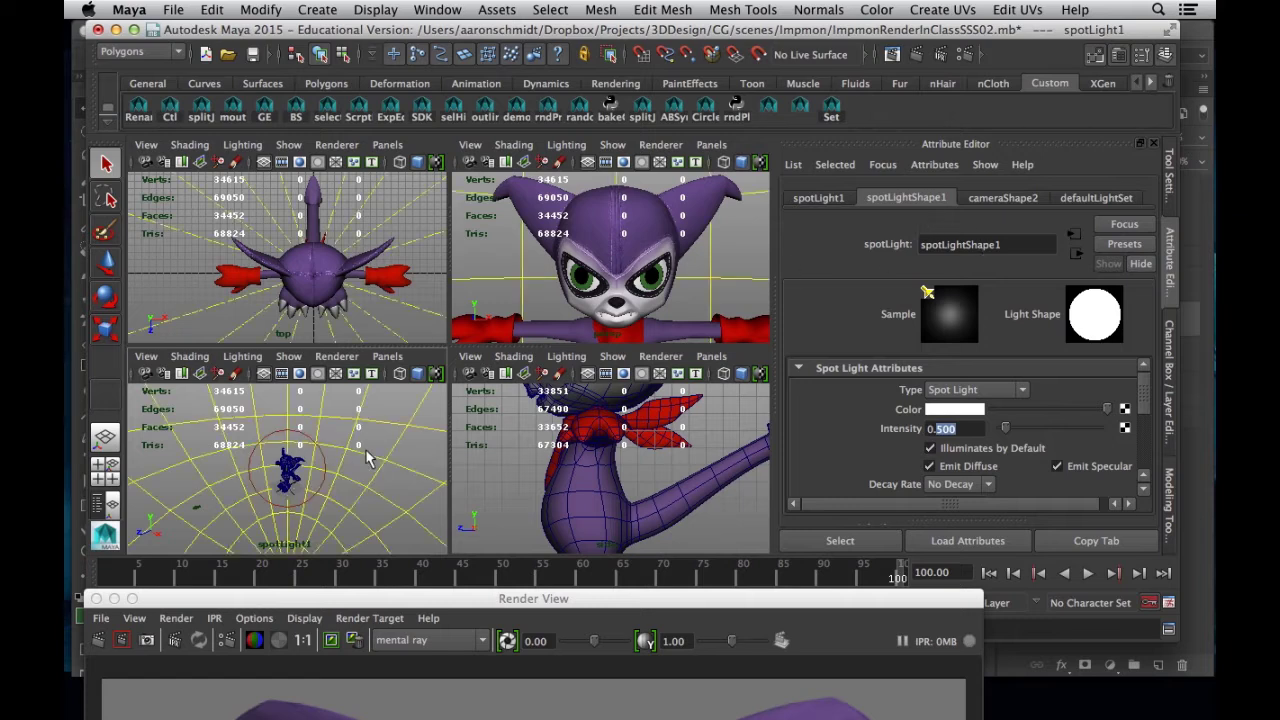
{"action": "left_click", "coordinate": [370, 458]}
{"action": "left_click", "coordinate": [336, 468]}
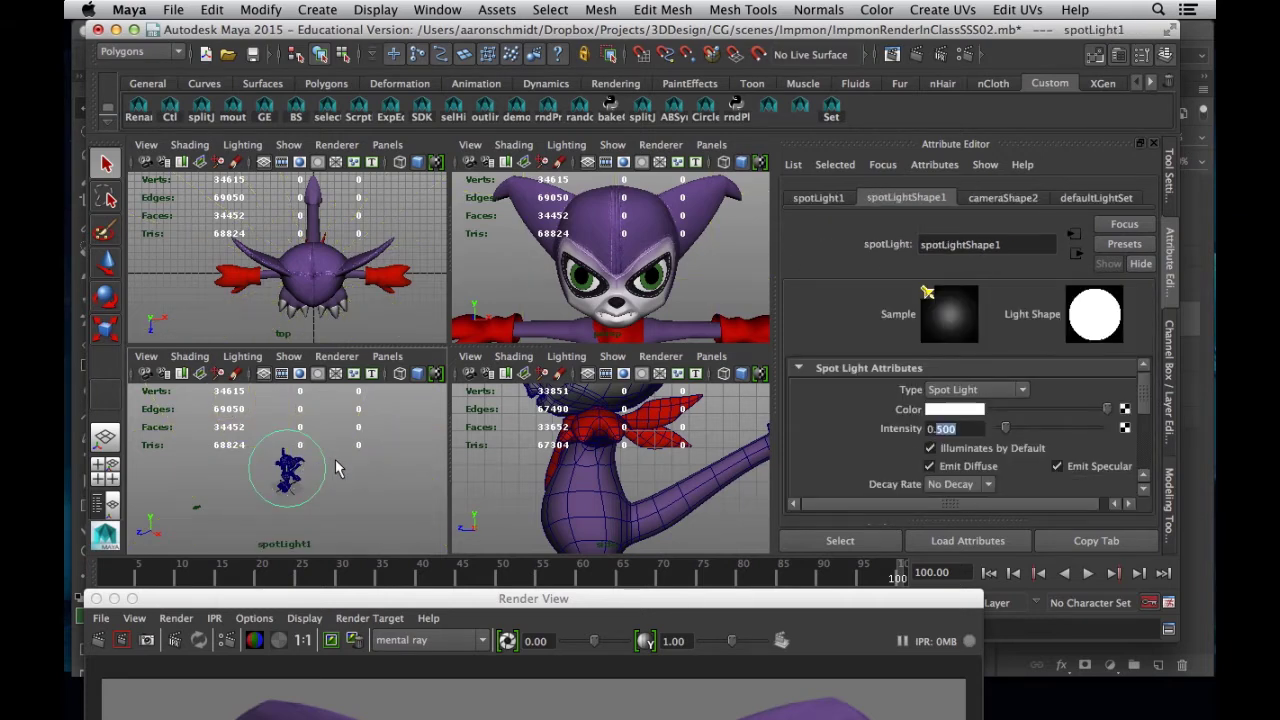
{"action": "key", "text": "ctrl+d"}
{"action": "left_click_drag", "start_coordinate": [349, 496], "coordinate": [300, 480], "text": "alt"}
Set the intensity of spotLight1 to 2
{"action": "left_click", "coordinate": [280, 488]}
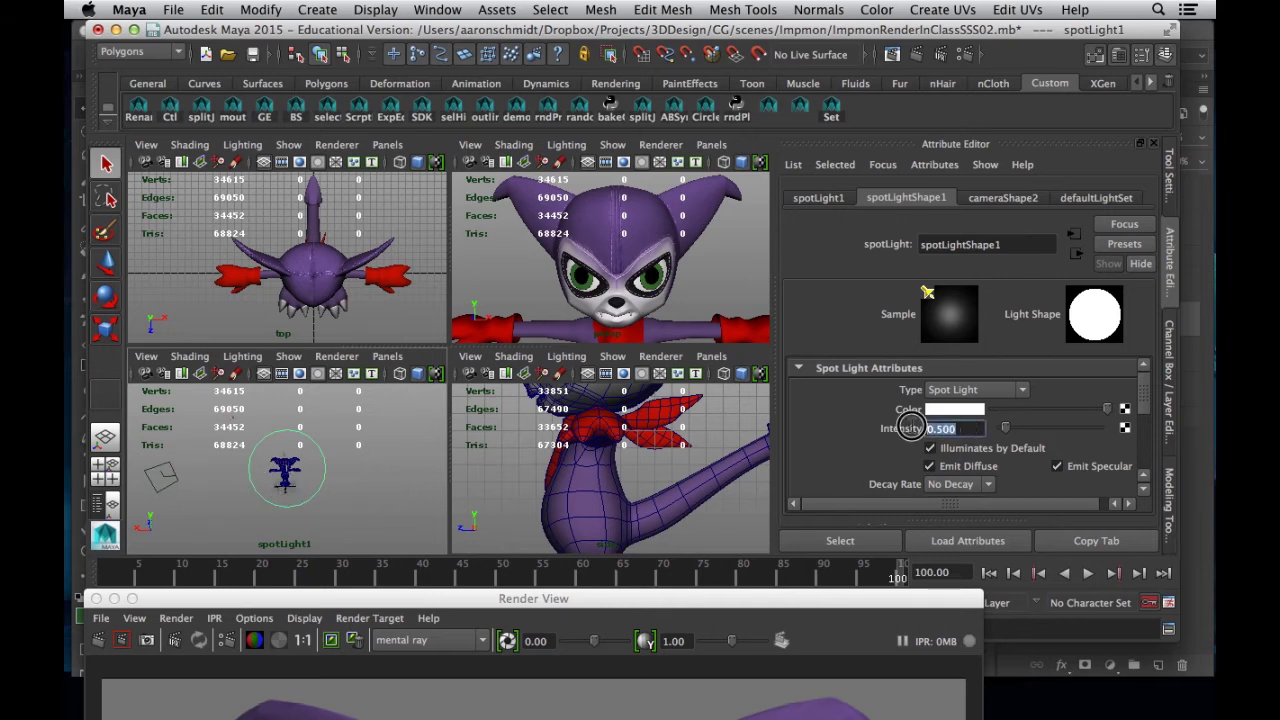
{"action": "type", "text": "2"}
{"action": "key", "text": "Return"}
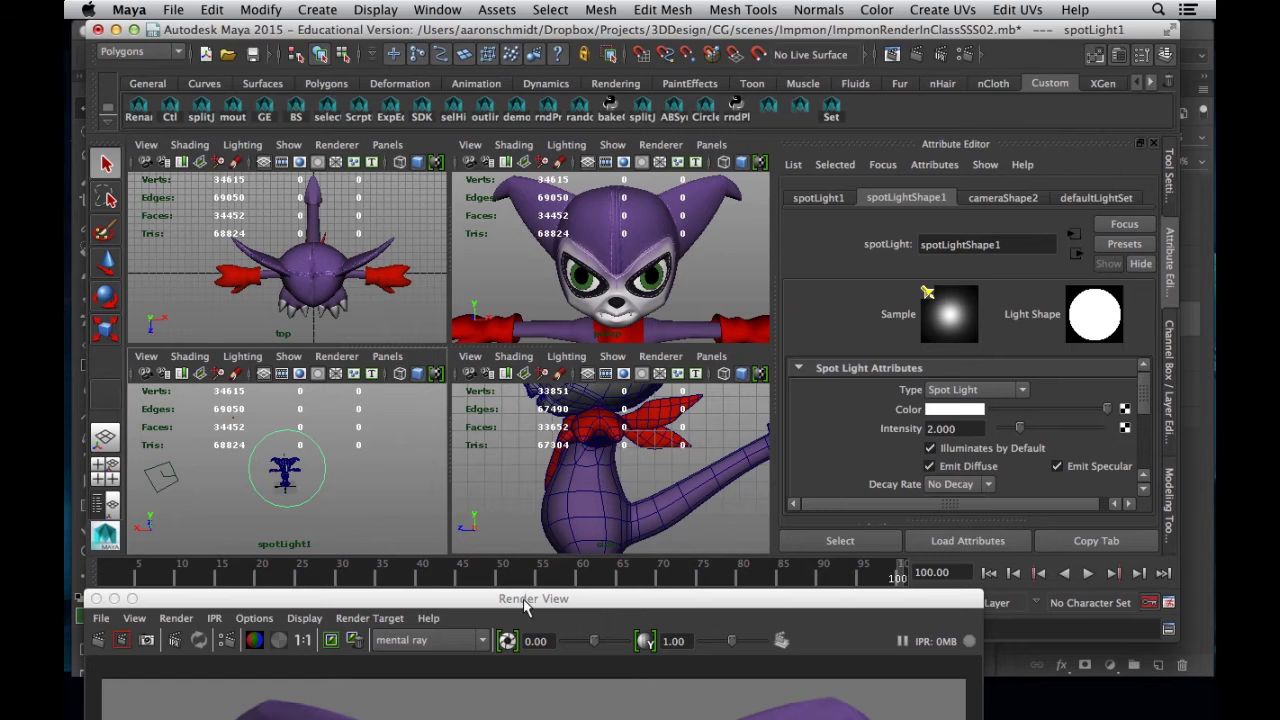
Bring the render window back over the viewports and render the head again with the brighter spot light
{"action": "left_click_drag", "start_coordinate": [530, 600], "coordinate": [575, 150]}
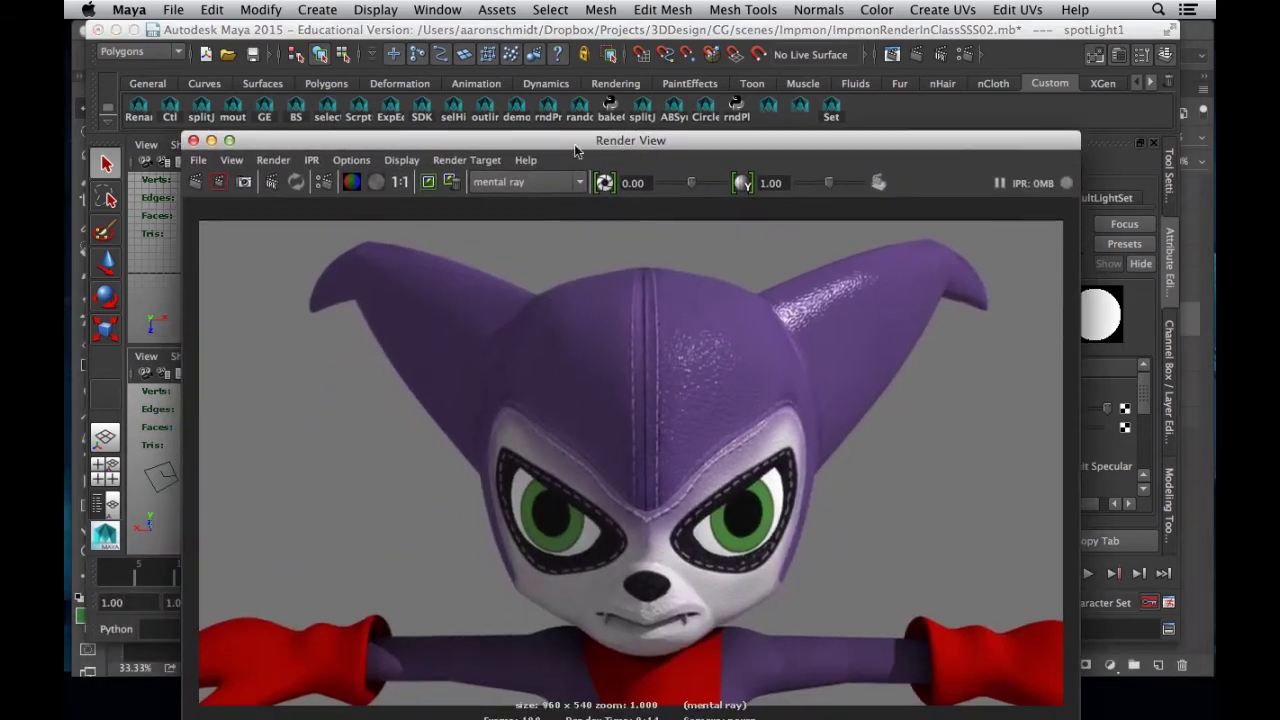
{"action": "left_click", "coordinate": [203, 186]}
{"action": "left_click_drag", "start_coordinate": [310, 138], "coordinate": [283, 98]}
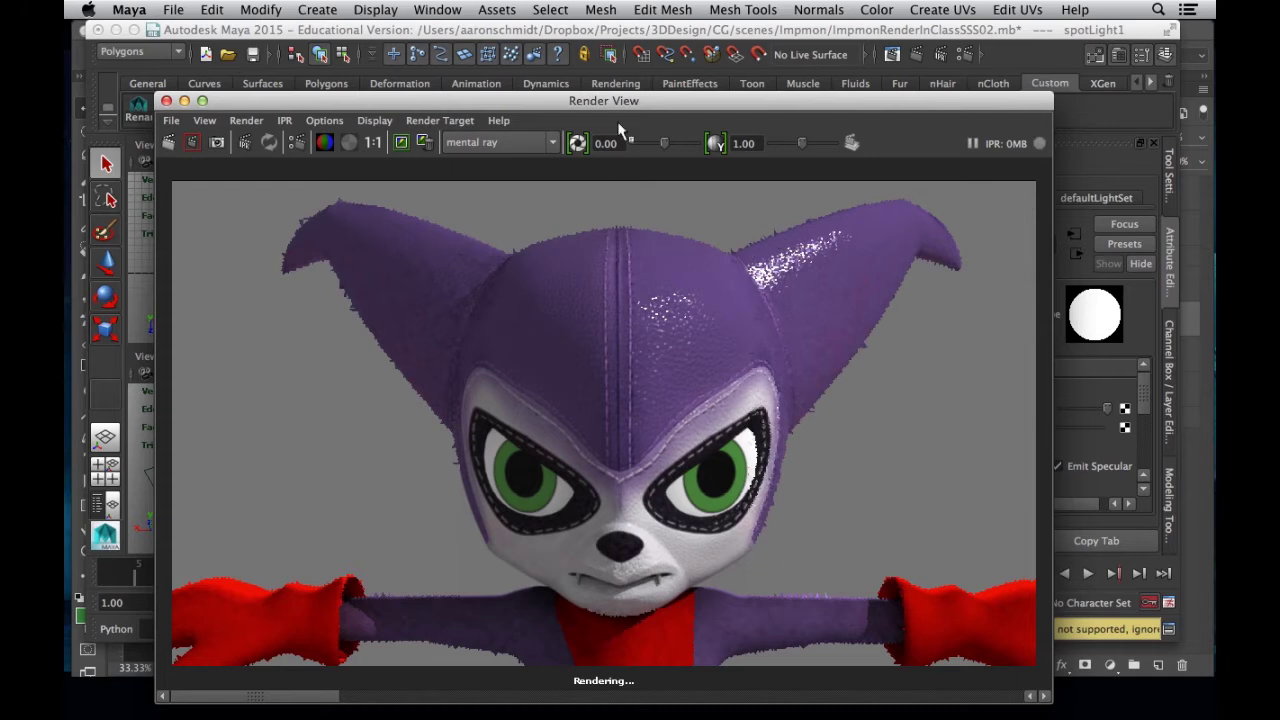
Move the render window aside and adjust the spot light's position slightly through its own view
{"action": "left_click_drag", "start_coordinate": [622, 103], "coordinate": [770, 120]}
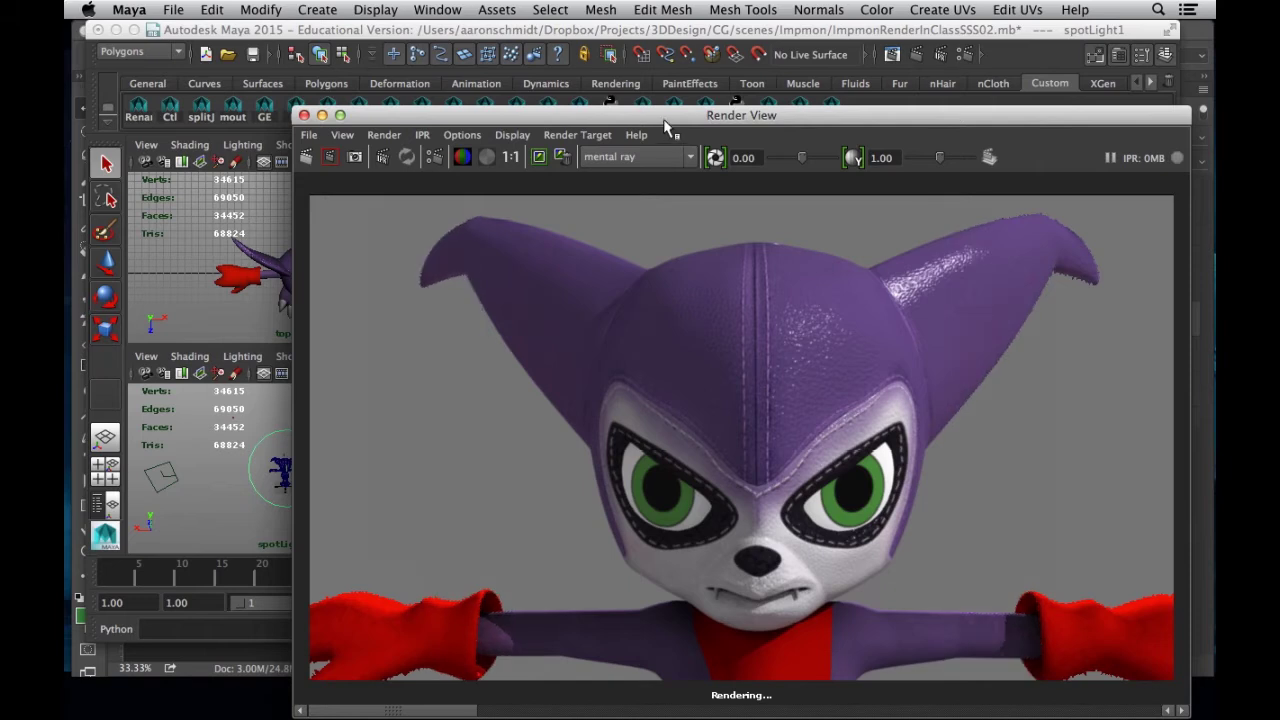
{"action": "left_click_drag", "start_coordinate": [665, 130], "coordinate": [898, 432]}
{"action": "left_click", "coordinate": [333, 473]}
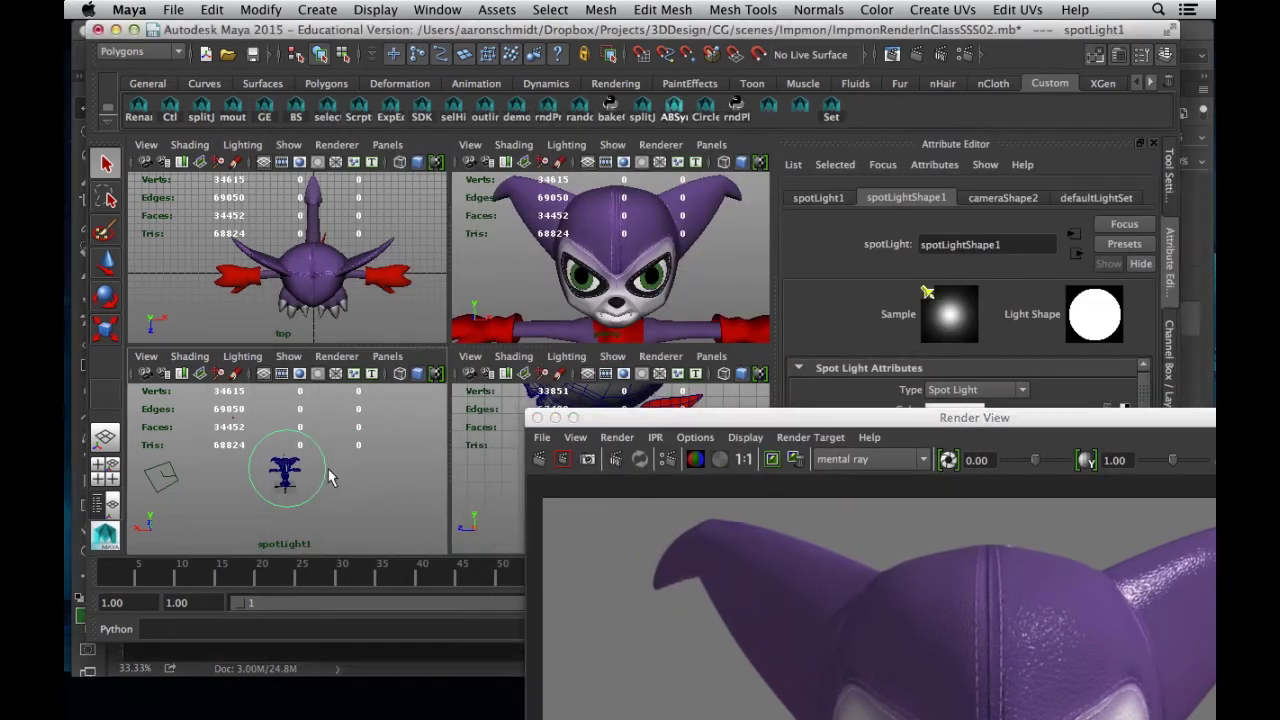
{"action": "left_click", "coordinate": [343, 488]}
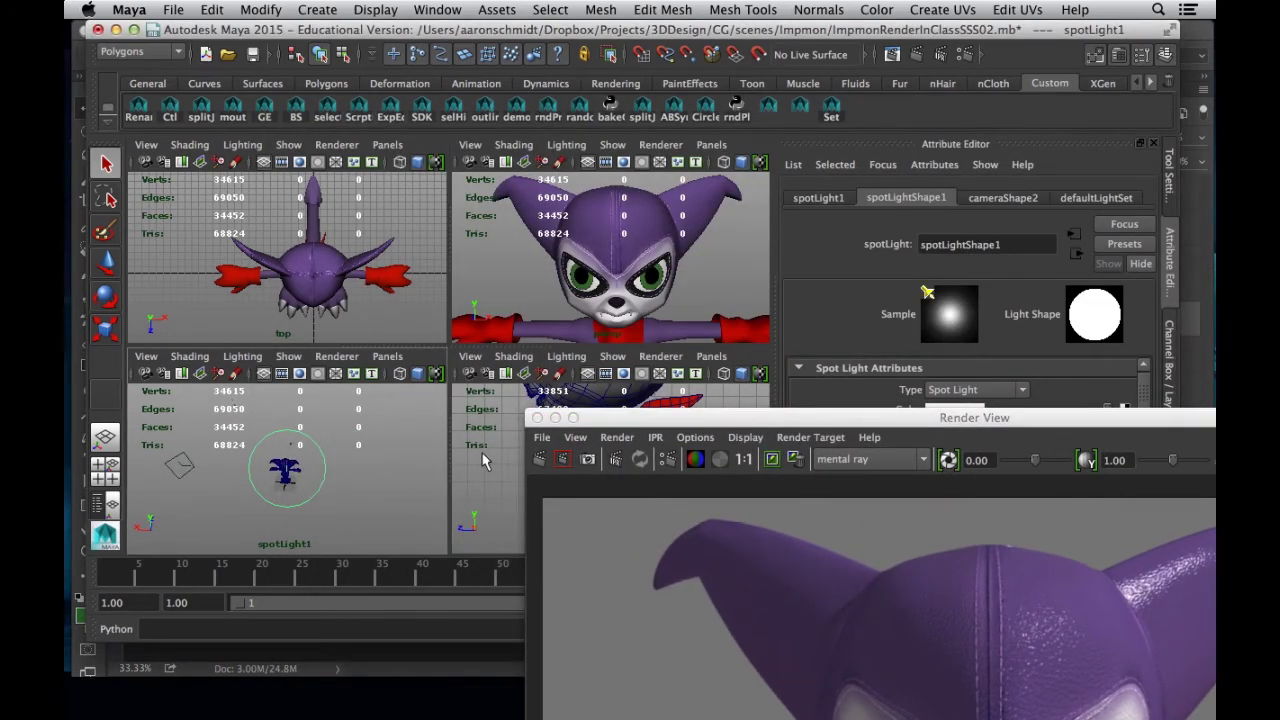
Render the head with the repositioned spot light and clear any render region marked over the picture
{"action": "left_click", "coordinate": [540, 459]}
{"action": "left_click_drag", "start_coordinate": [594, 412], "coordinate": [395, 190]}
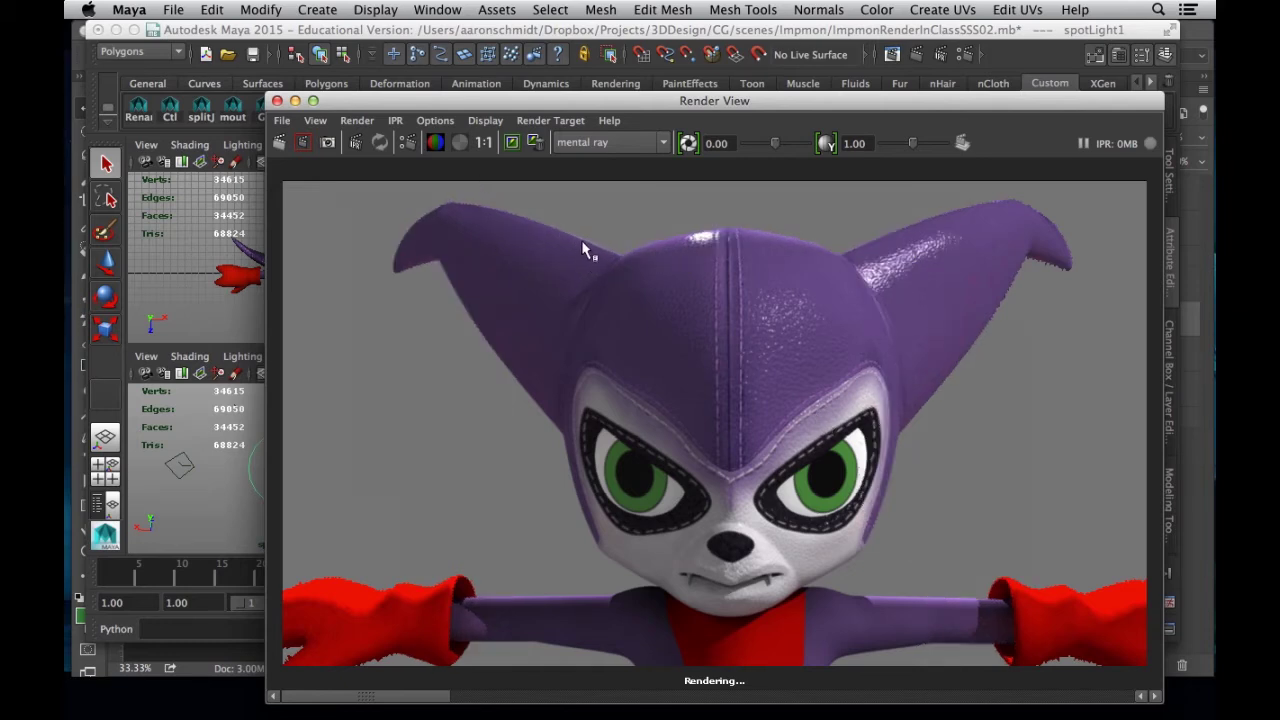
{"action": "left_click_drag", "start_coordinate": [604, 181], "coordinate": [342, 421]}
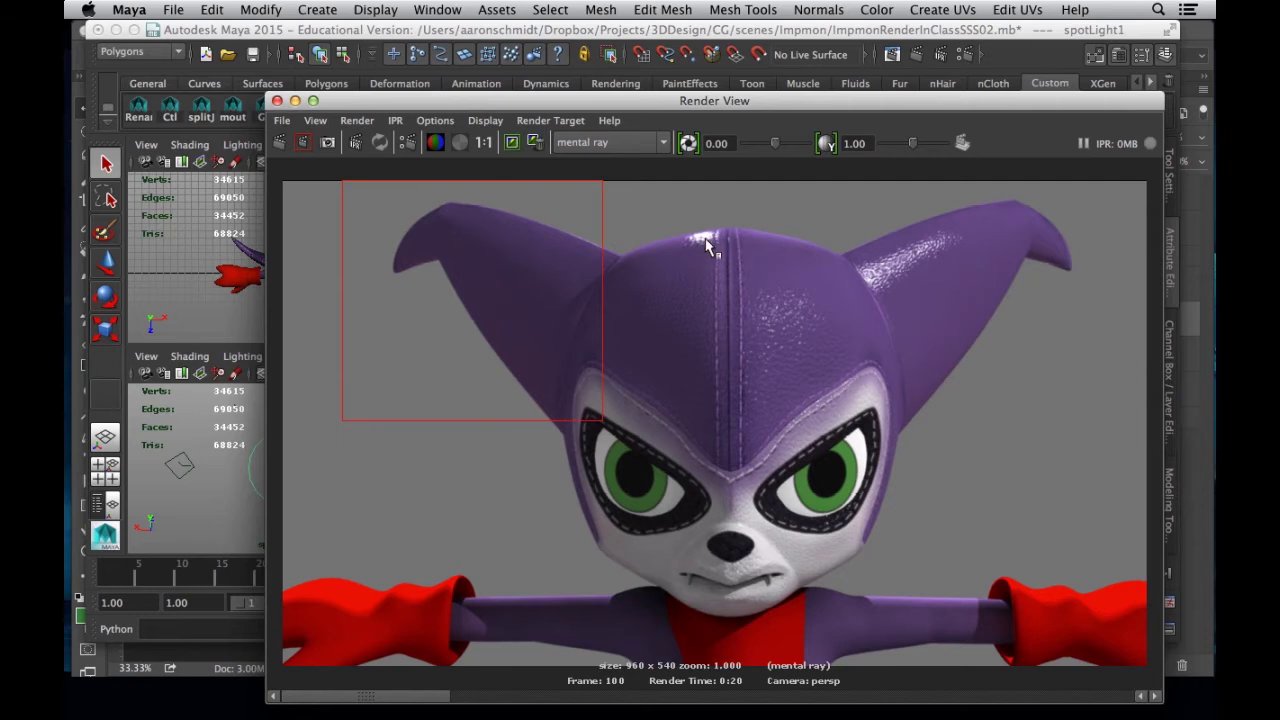
{"action": "left_click", "coordinate": [307, 465]}
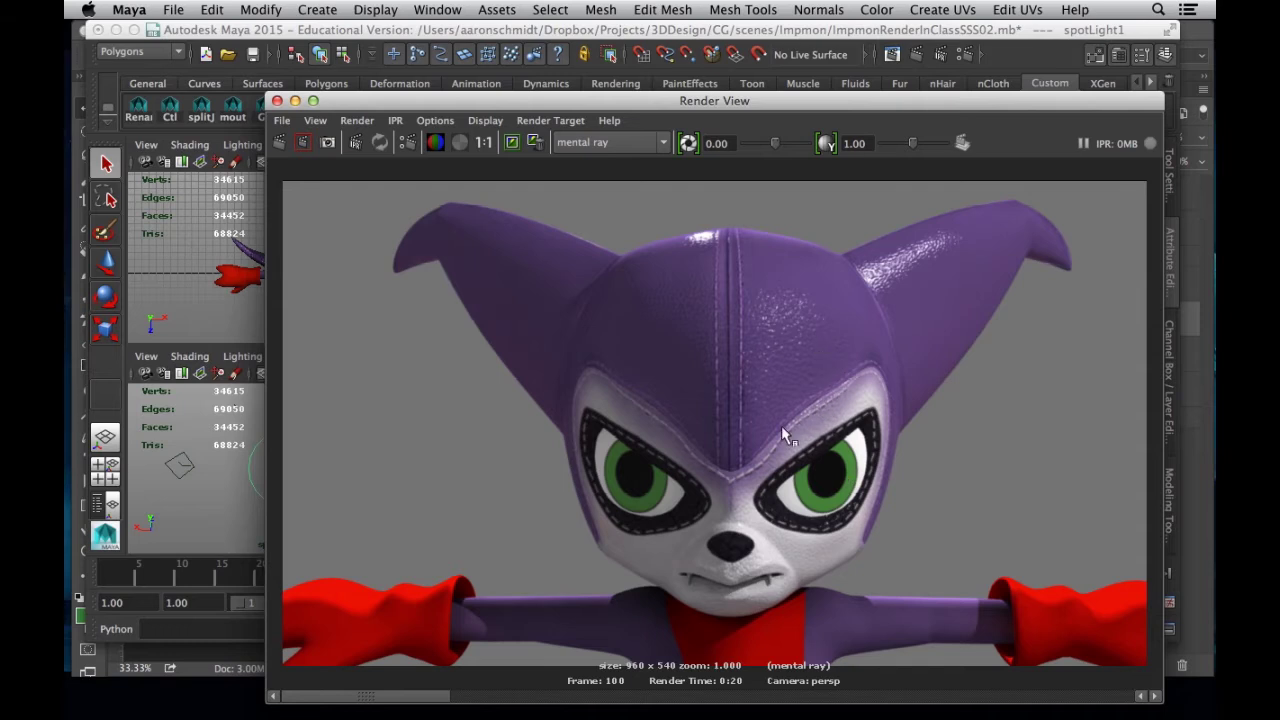
Clear the render window out of the way and open the Hypershade, placed so its node lists are reachable
{"action": "left_click_drag", "start_coordinate": [760, 106], "coordinate": [745, 626]}
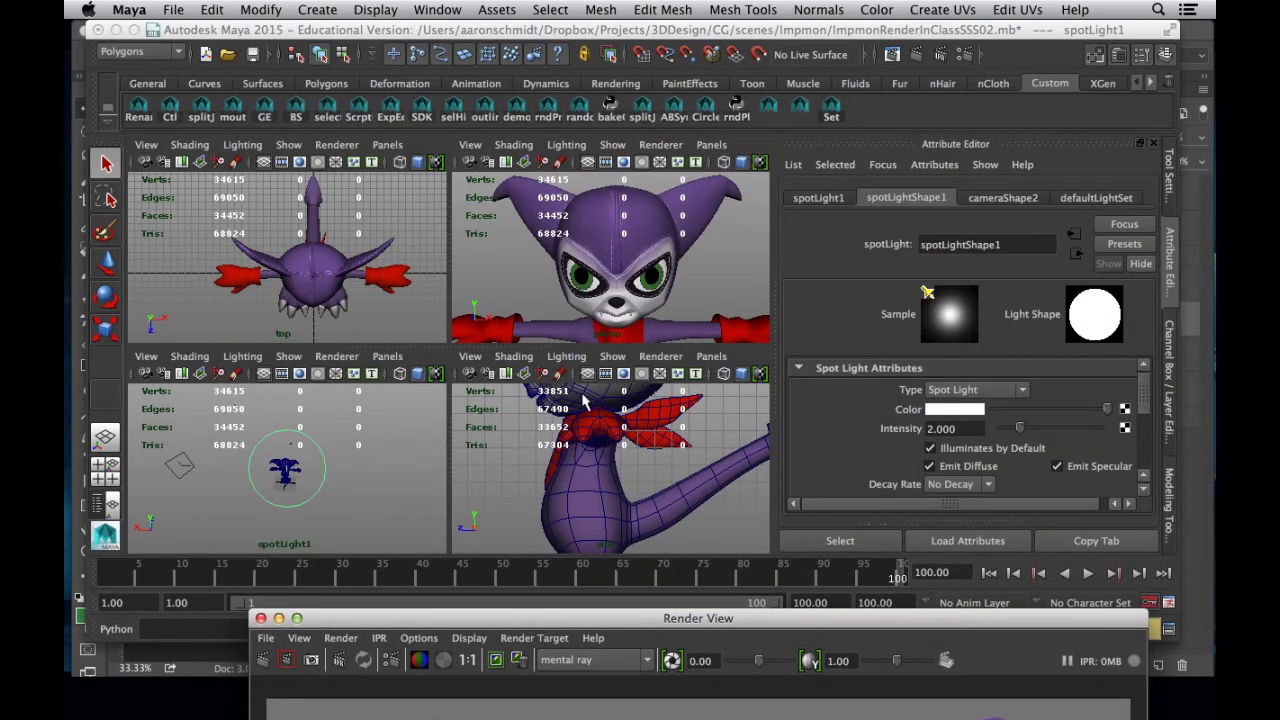
{"action": "left_click", "coordinate": [521, 266]}
{"action": "left_click", "coordinate": [440, 10]}
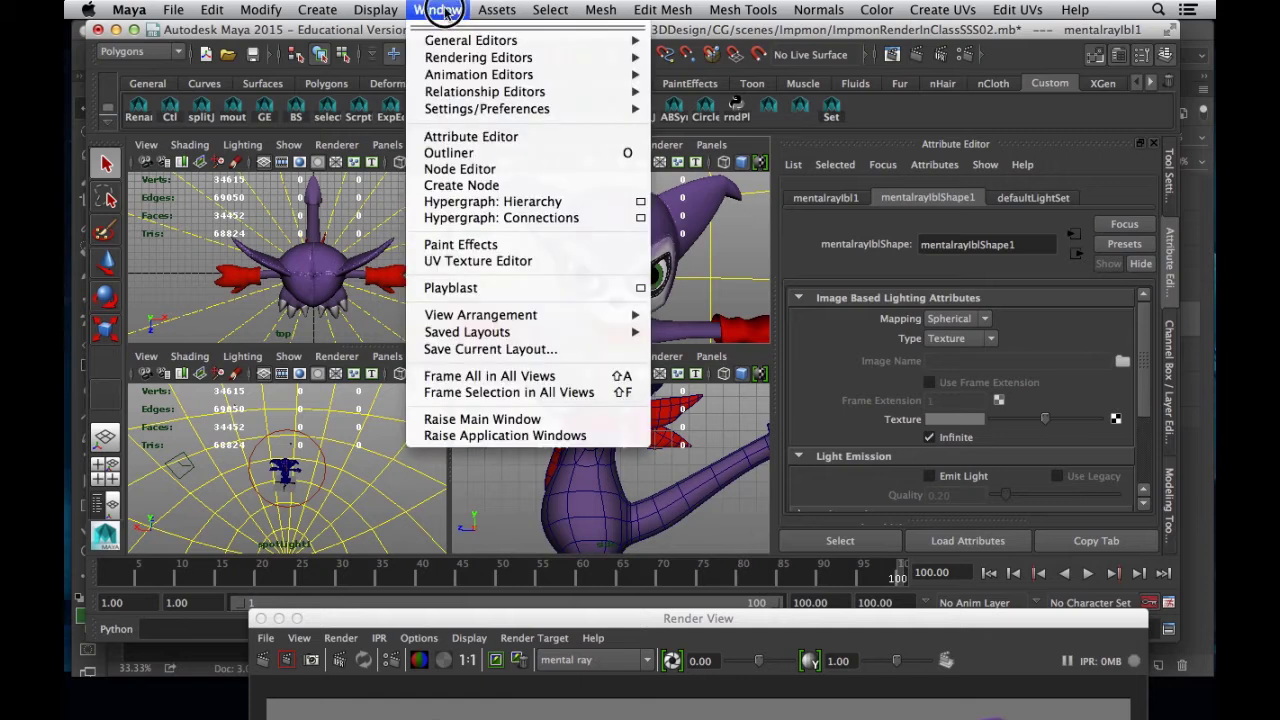
{"action": "mouse_move", "coordinate": [485, 60]}
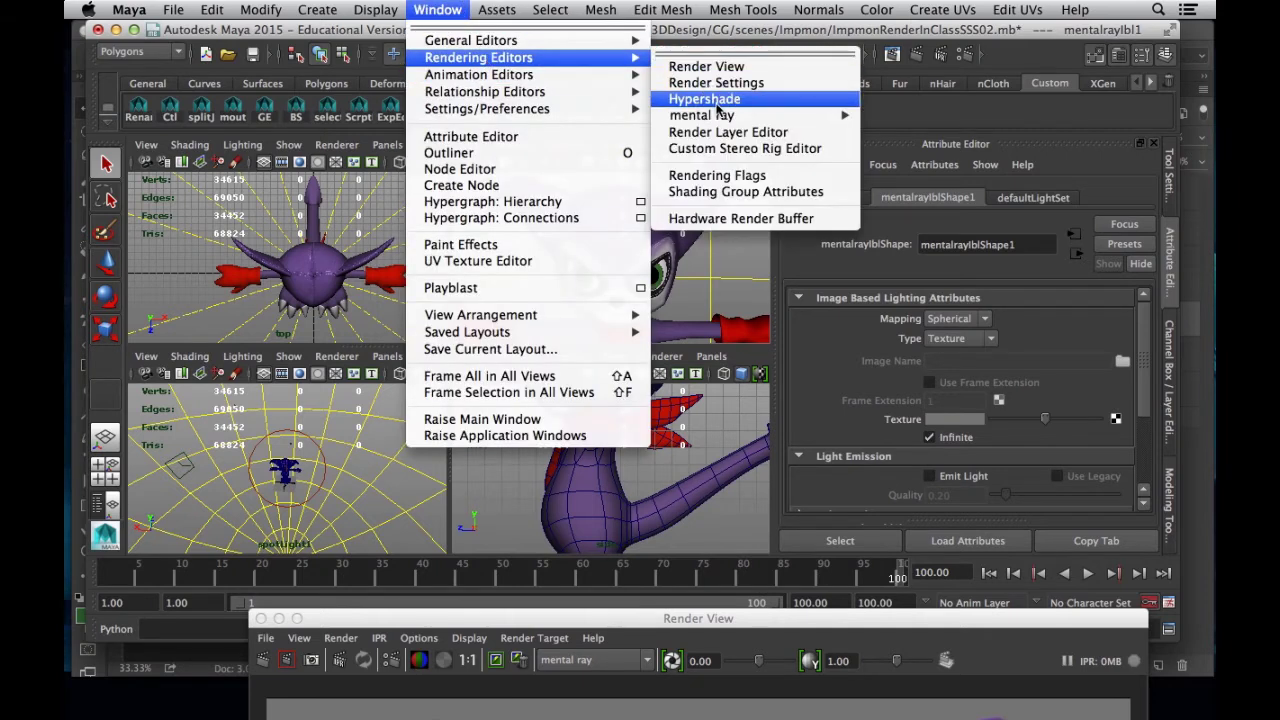
{"action": "left_click", "coordinate": [717, 102]}
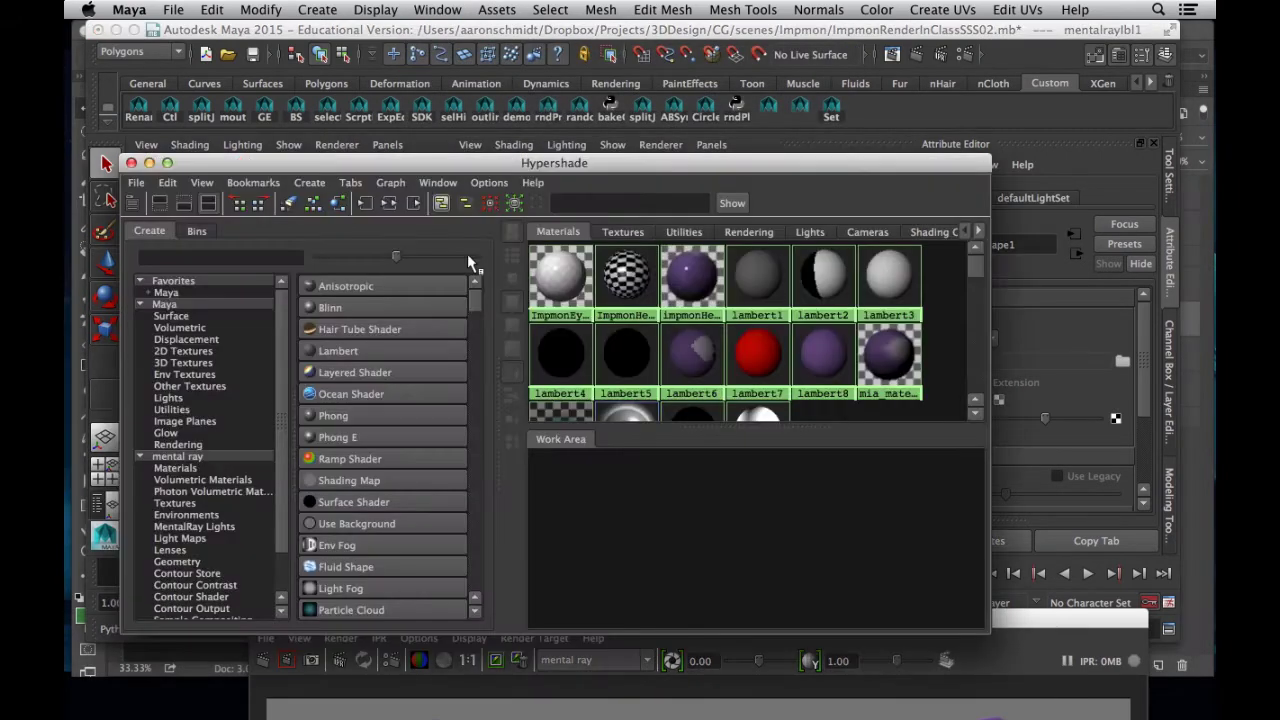
{"action": "left_click_drag", "start_coordinate": [395, 165], "coordinate": [356, 100]}
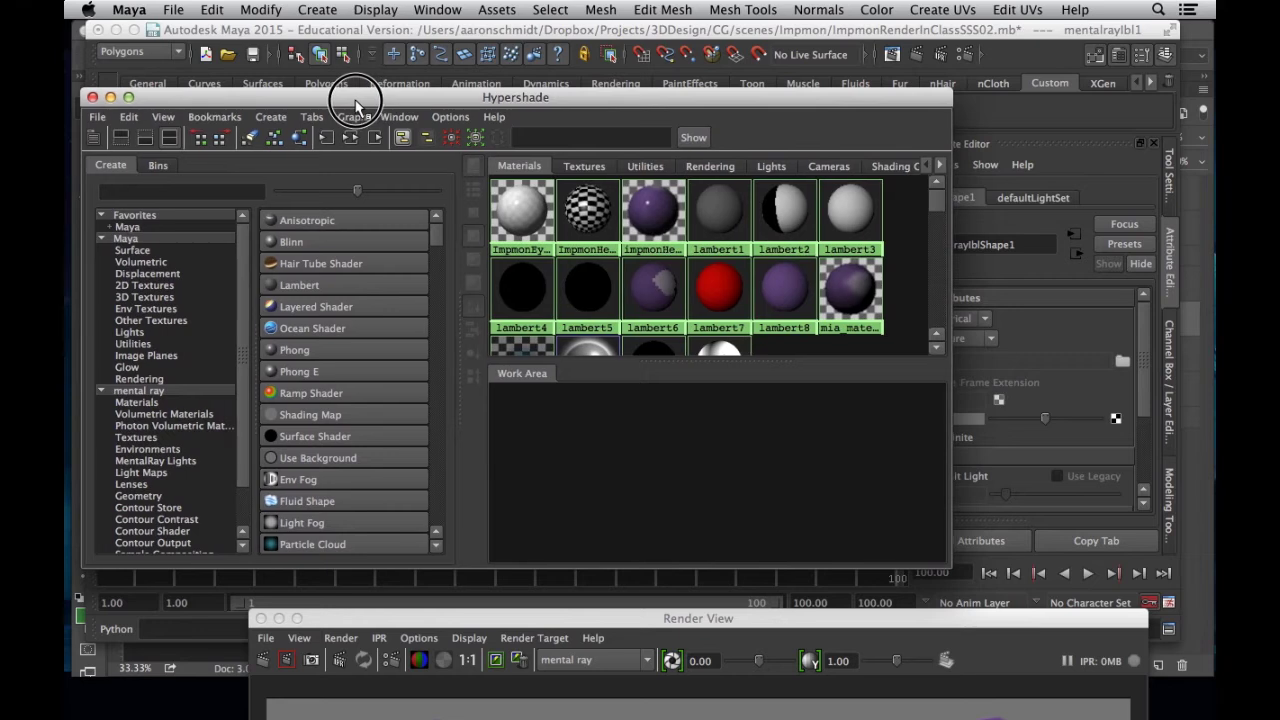
Create a mental ray misss_fast_simple_maya material and graph its input and output connections in the work area
{"action": "left_click", "coordinate": [136, 402]}
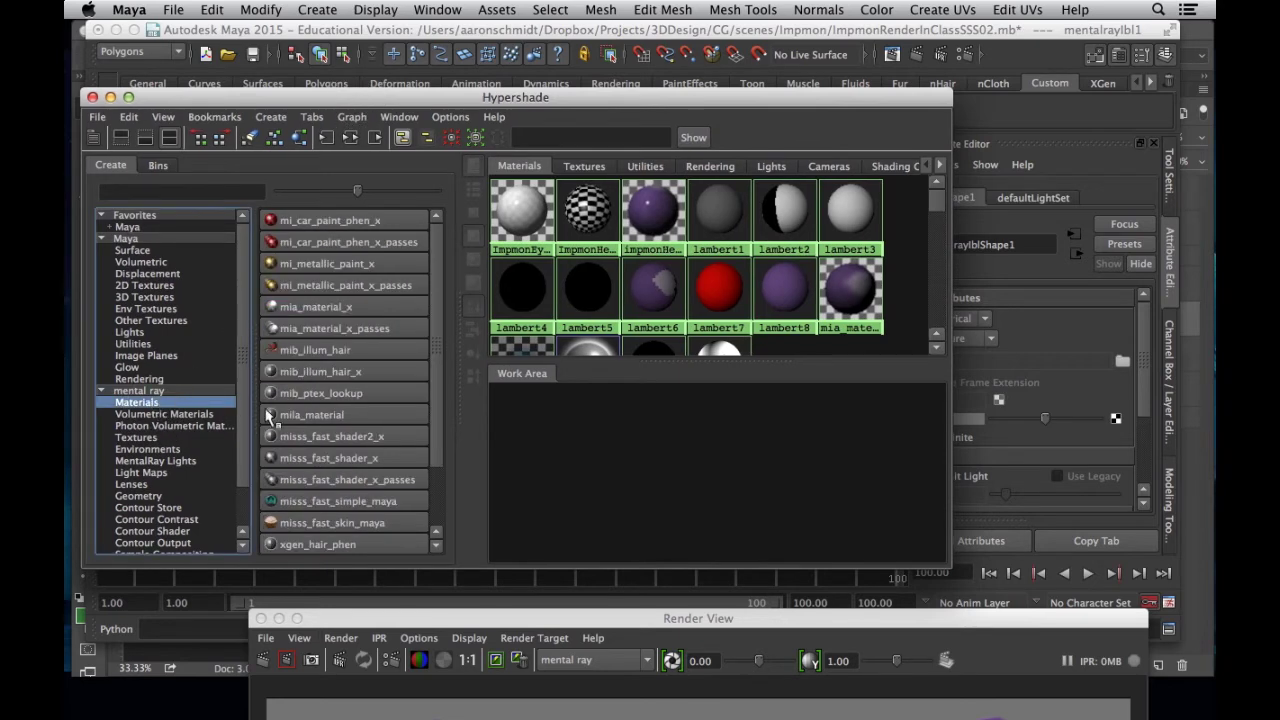
{"action": "scroll", "coordinate": [378, 447], "scroll_direction": "down", "scroll_amount": 3}
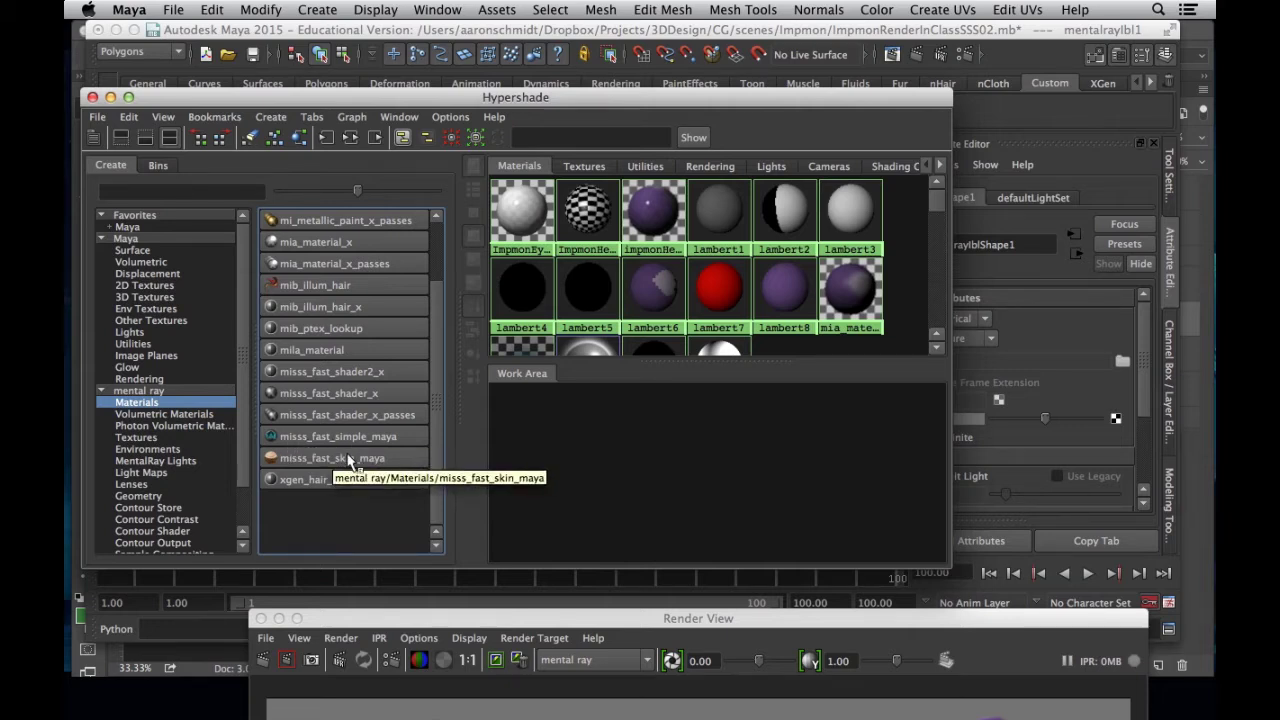
{"action": "left_click", "coordinate": [344, 437]}
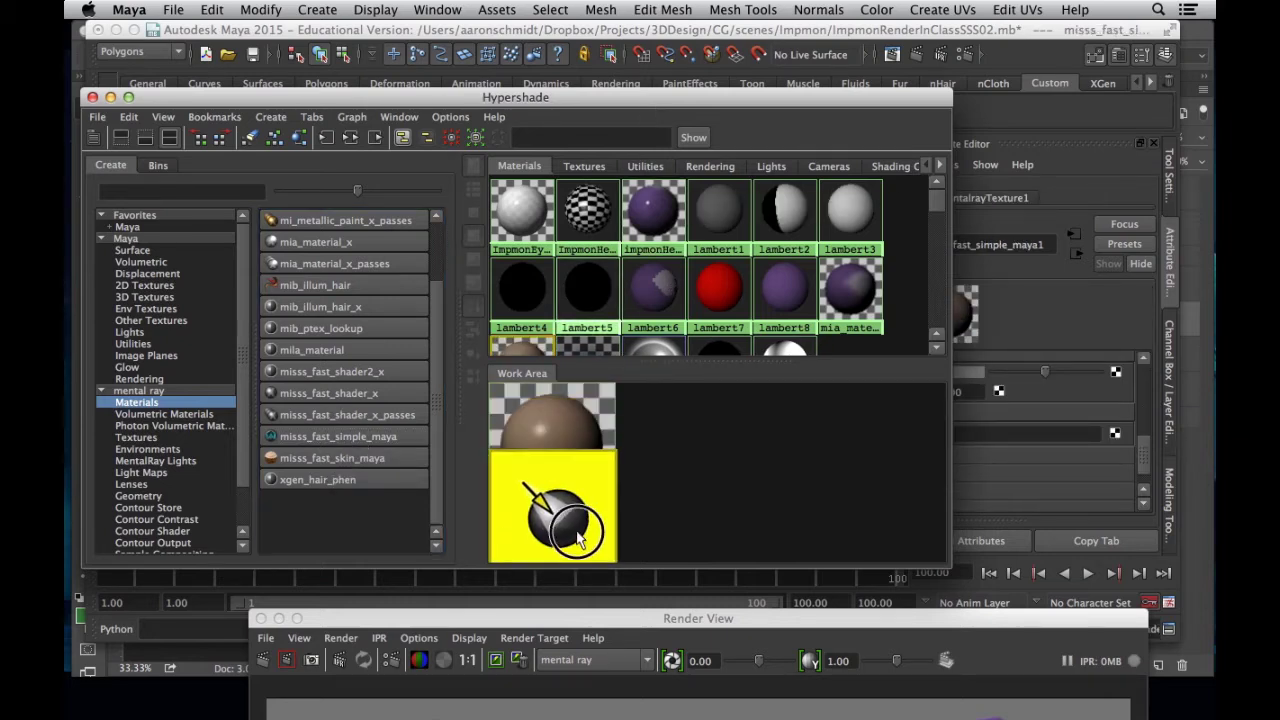
{"action": "left_click", "coordinate": [350, 137]}
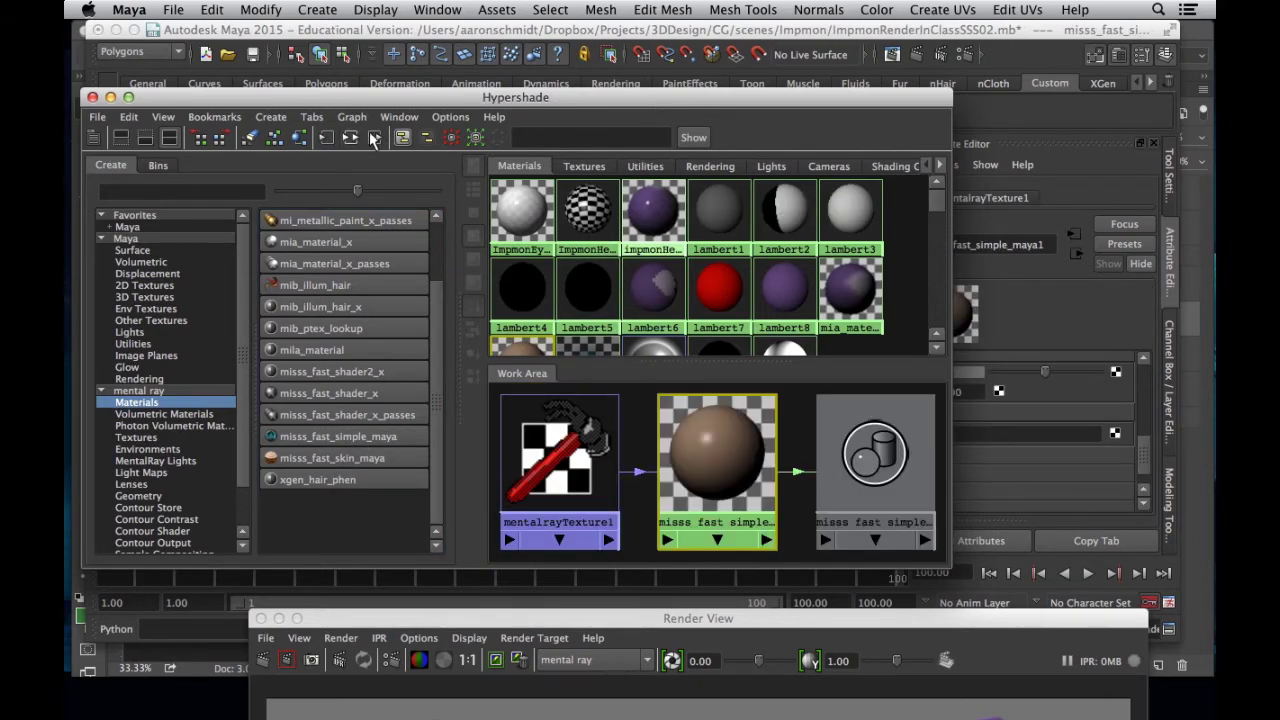
Move the Hypershade clear of the material's attributes, then set Front SSS Color to black and Front SSS Weight to 0
{"action": "left_click_drag", "start_coordinate": [444, 107], "coordinate": [195, 120]}
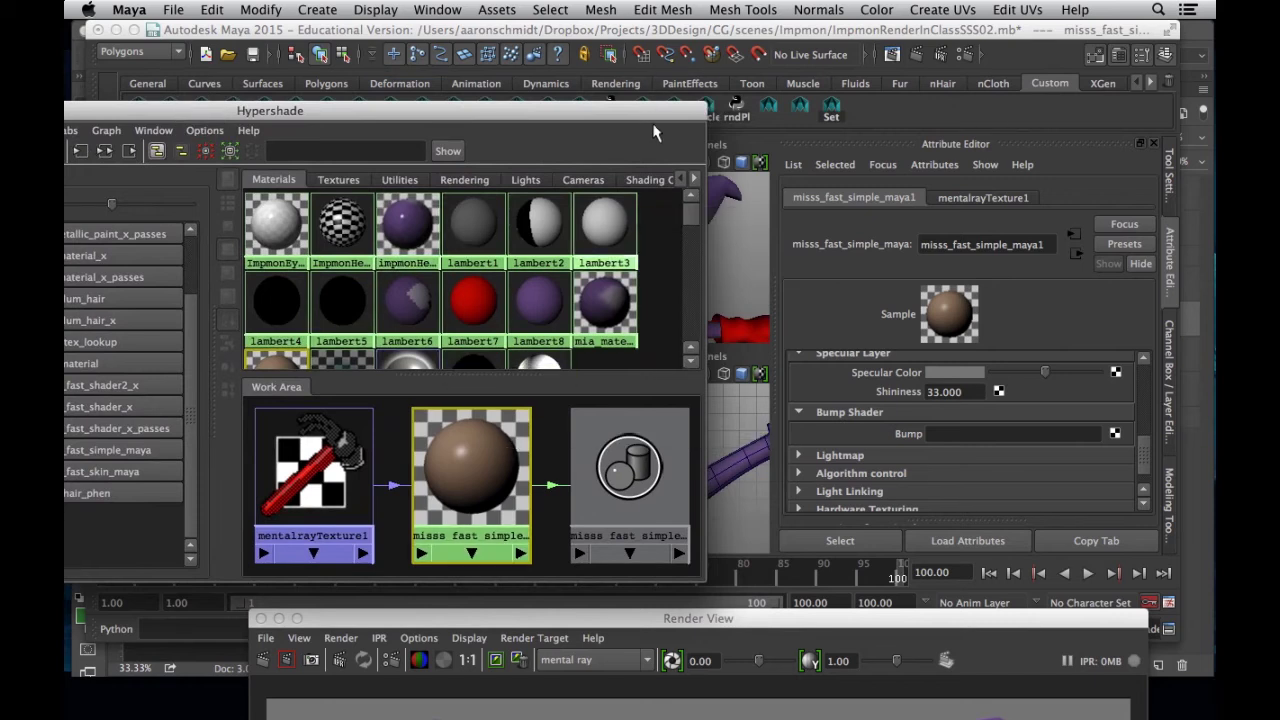
{"action": "left_click_drag", "start_coordinate": [652, 114], "coordinate": [395, 276]}
{"action": "scroll", "coordinate": [920, 387], "scroll_direction": "up", "scroll_amount": 10}
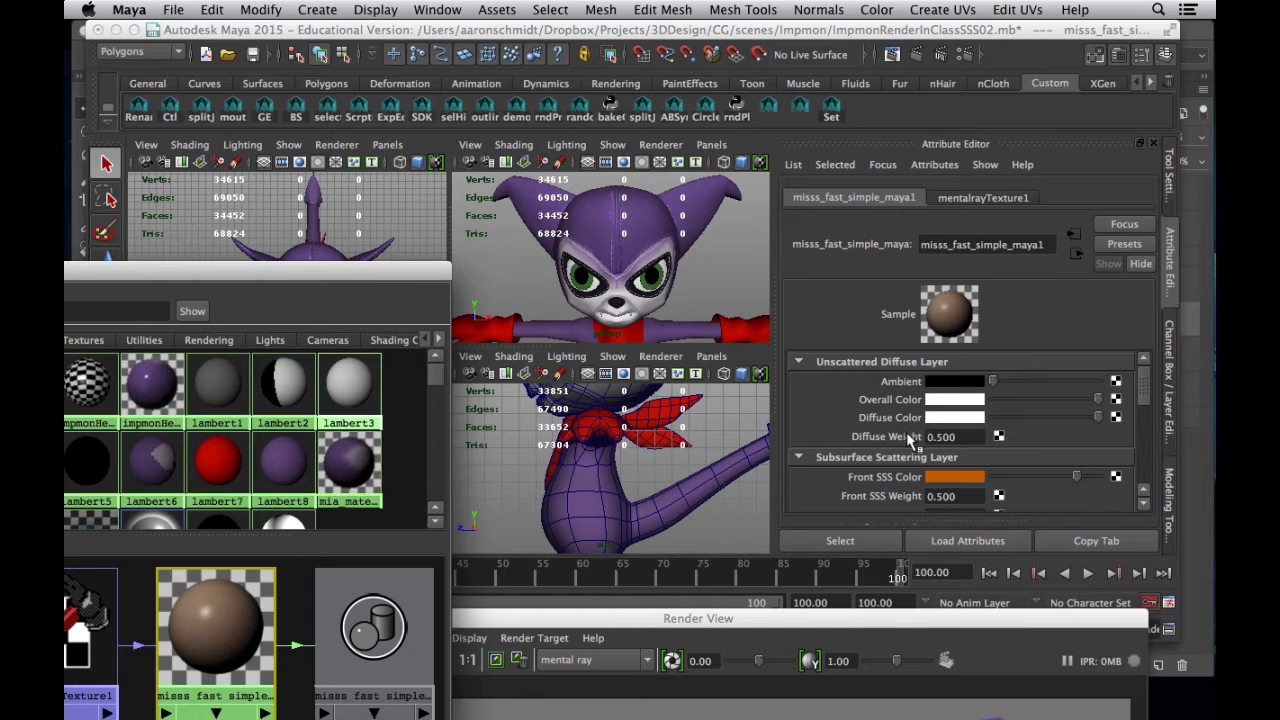
{"action": "scroll", "coordinate": [914, 478], "scroll_direction": "down", "scroll_amount": 2}
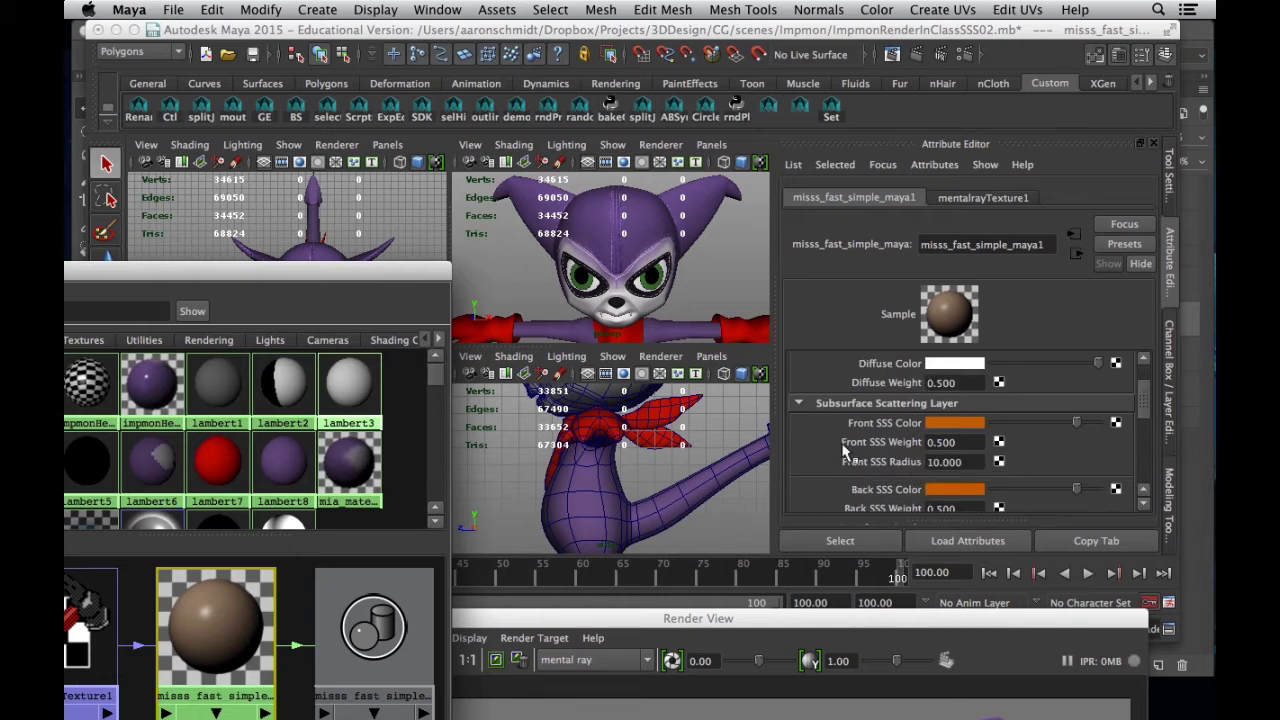
{"action": "left_click_drag", "start_coordinate": [1072, 424], "coordinate": [990, 423]}
{"action": "left_click", "coordinate": [940, 441]}
{"action": "type", "text": "0"}
{"action": "key", "text": "Return"}
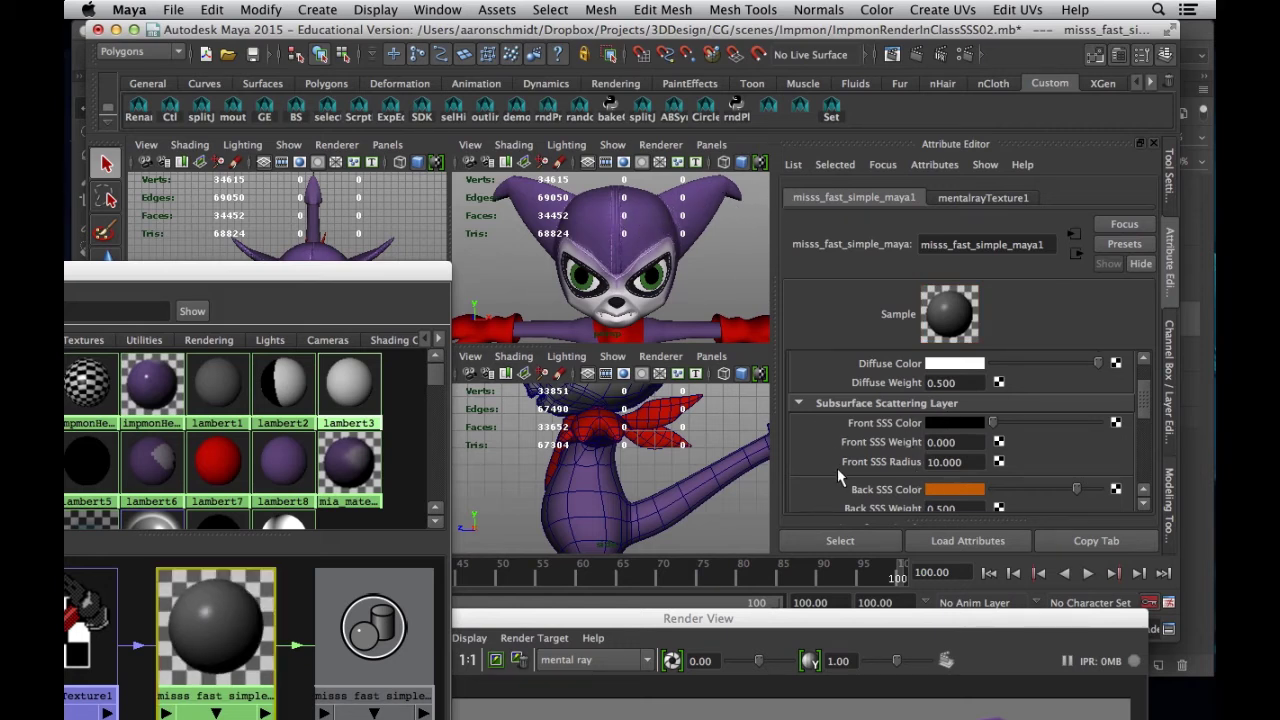
Set the material's Back SSS Weight to 0 and copy the black Front SSS Color onto Back SSS Color
{"action": "scroll", "coordinate": [838, 478], "scroll_direction": "down", "scroll_amount": 2}
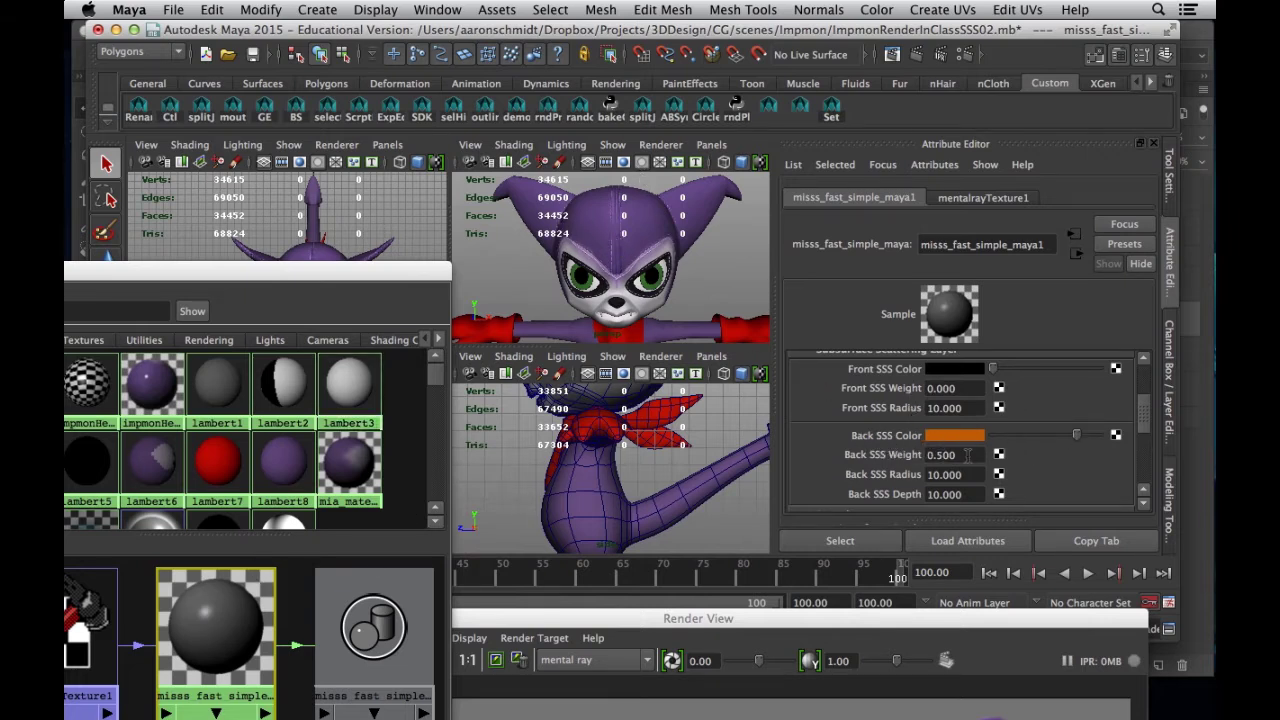
{"action": "double_click", "coordinate": [950, 455]}
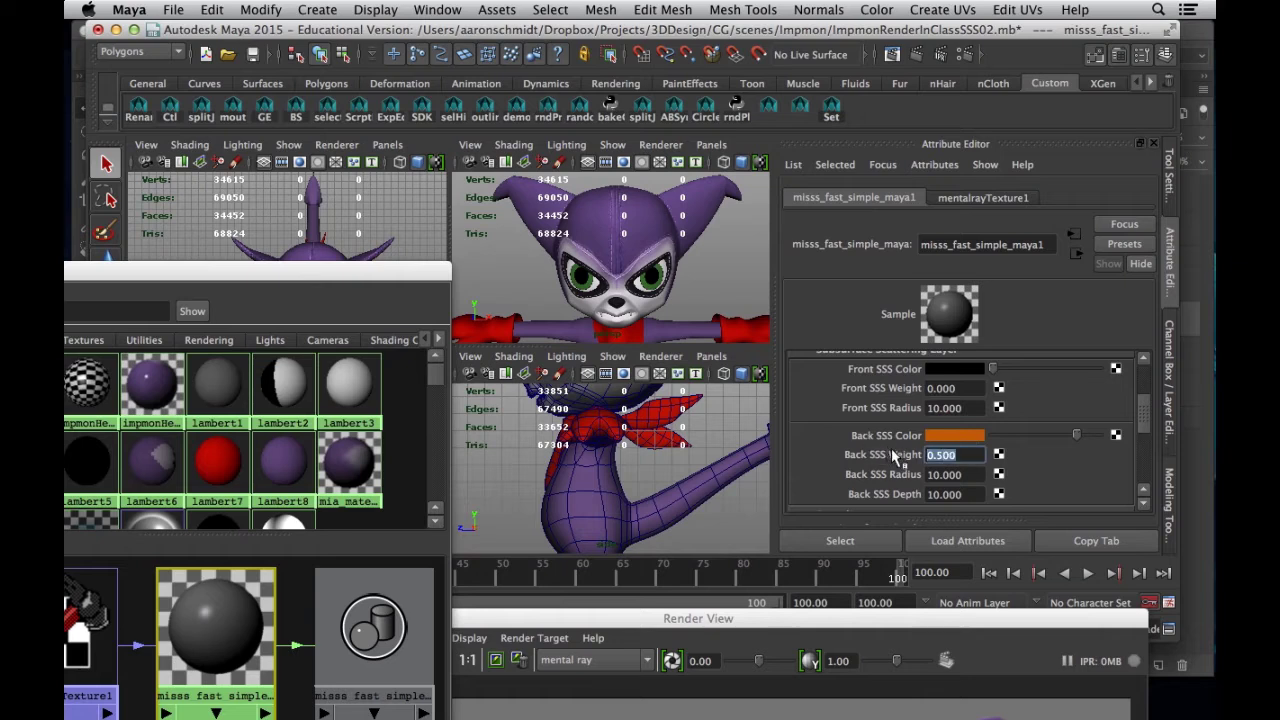
{"action": "type", "text": "0"}
{"action": "key", "text": "Return"}
{"action": "middle_click_drag", "start_coordinate": [955, 369], "coordinate": [928, 447]}
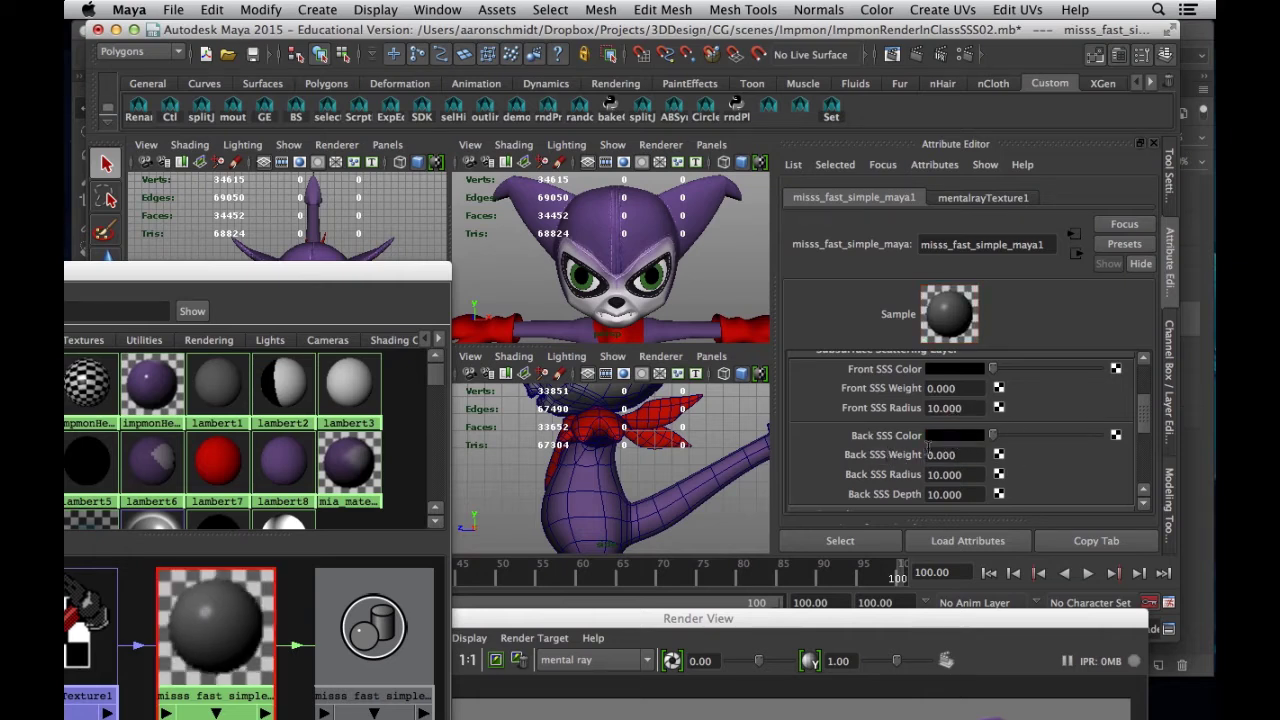
Set the Diffuse Weight in the material's Unscattered Diffuse Layer to 1
{"action": "scroll", "coordinate": [835, 487], "scroll_direction": "up", "scroll_amount": 2}
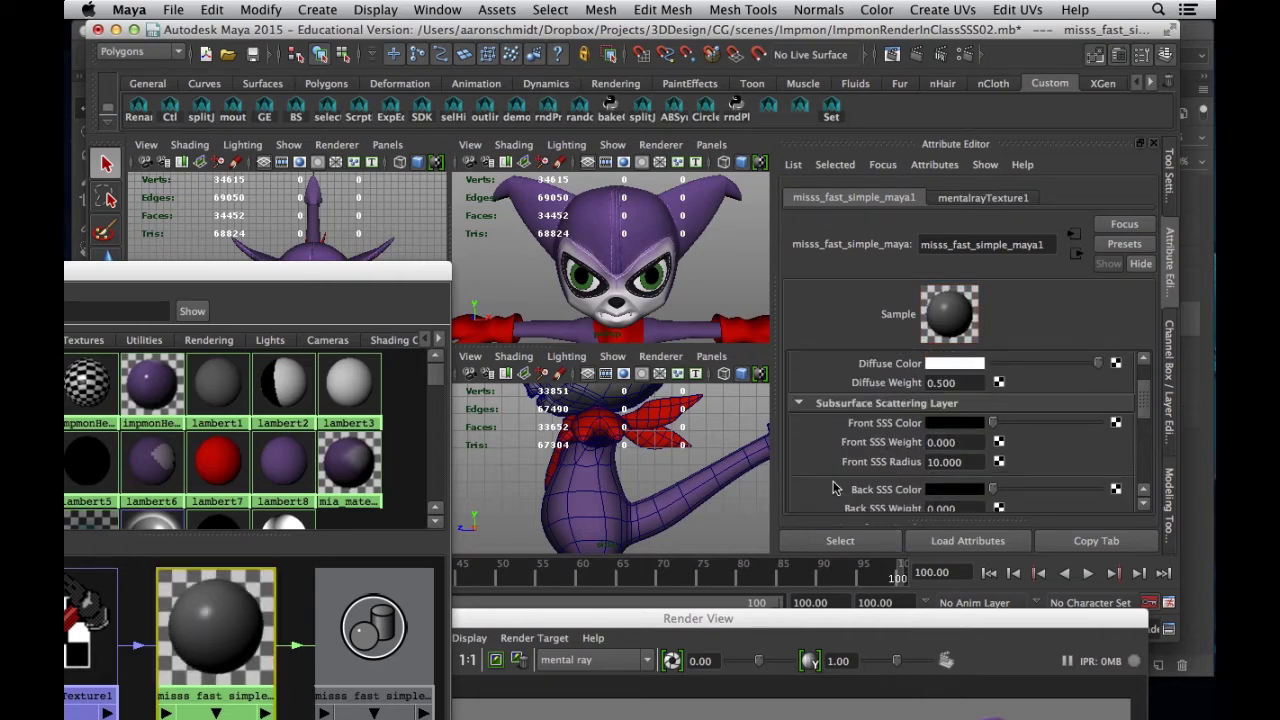
{"action": "scroll", "coordinate": [835, 487], "scroll_direction": "up", "scroll_amount": 2}
{"action": "double_click", "coordinate": [957, 436]}
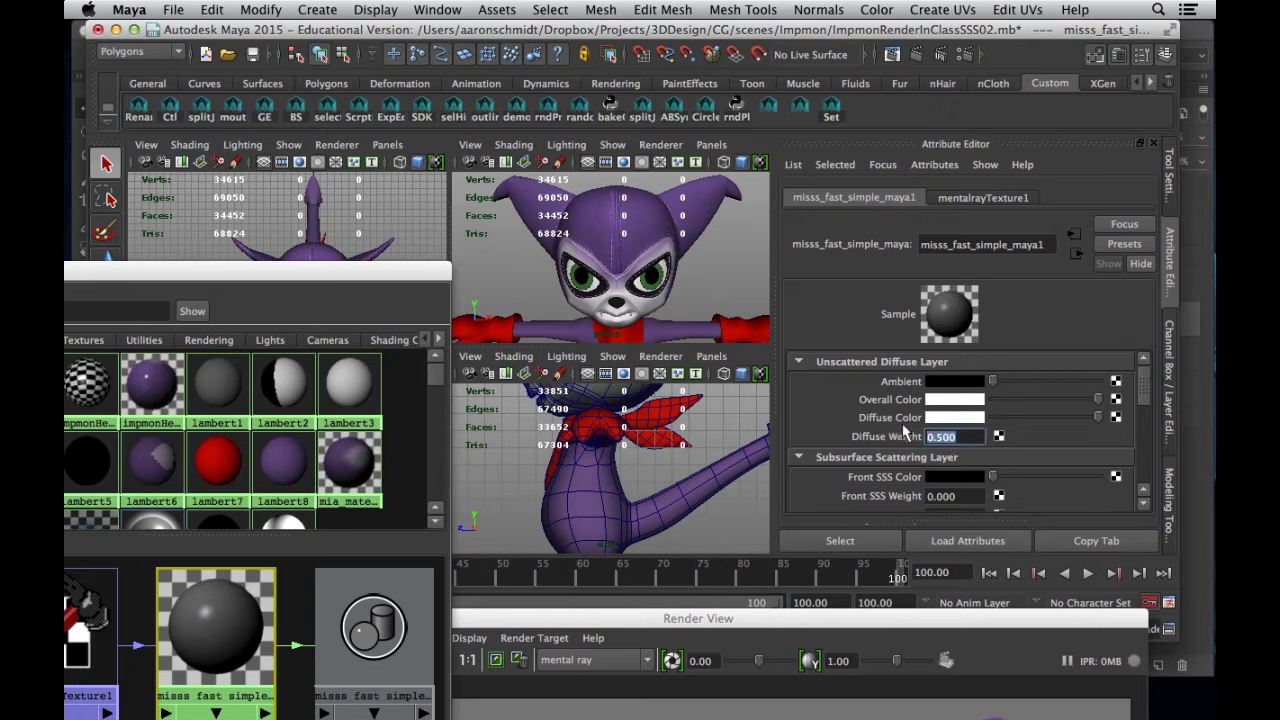
{"action": "type", "text": "1"}
{"action": "key", "text": "Return"}
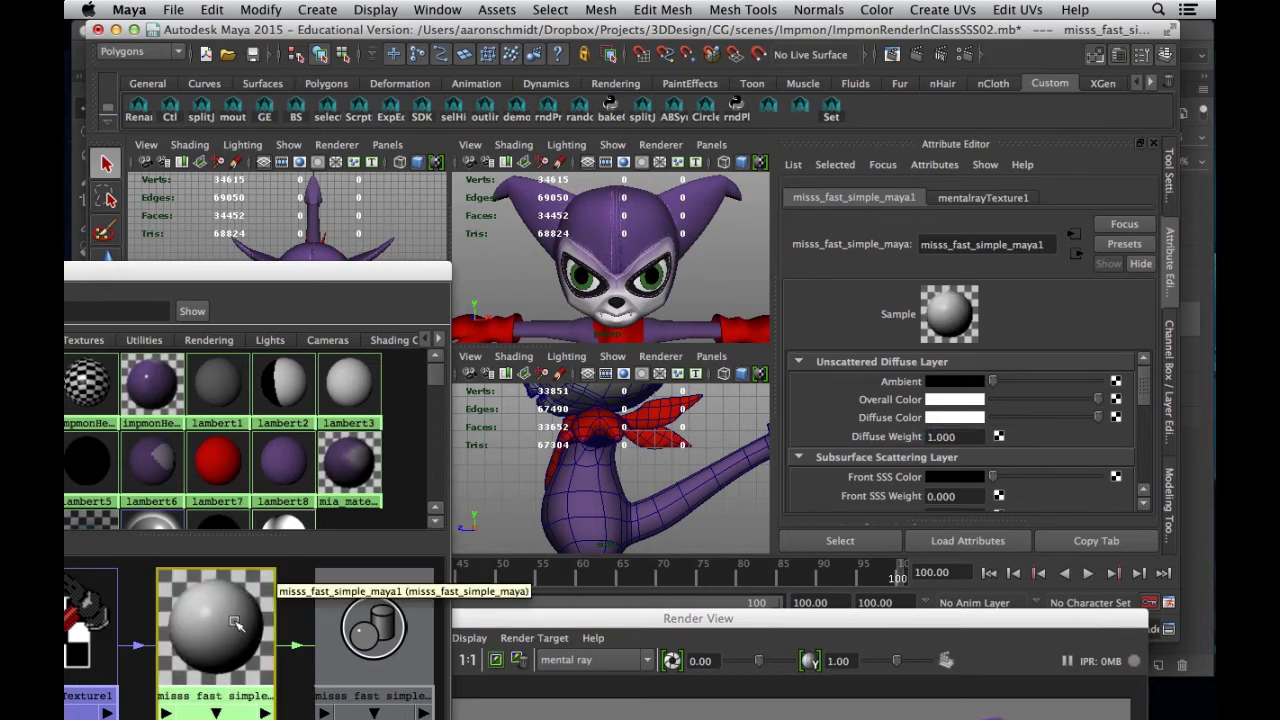
Assign the misss_fast_simple_maya material to the character's head and render the perspective view with mental ray
{"action": "middle_click_drag", "start_coordinate": [243, 622], "coordinate": [624, 238]}
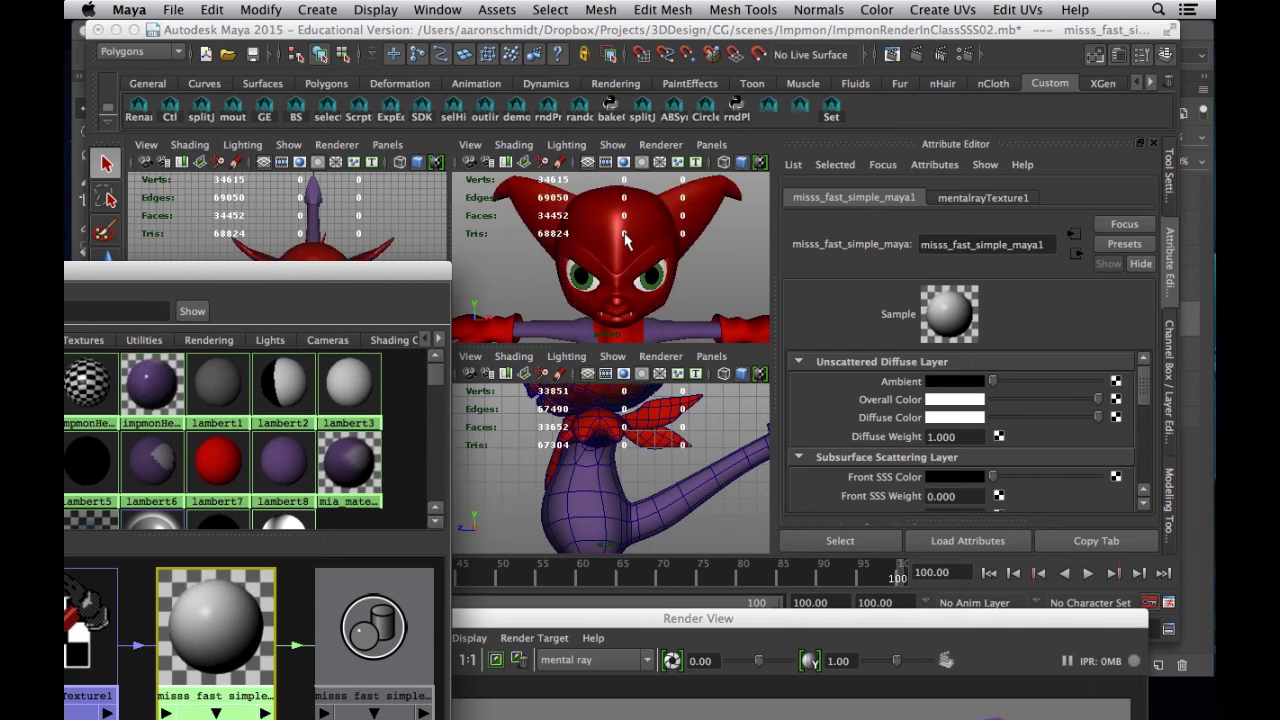
{"action": "left_click_drag", "start_coordinate": [686, 618], "coordinate": [644, 96]}
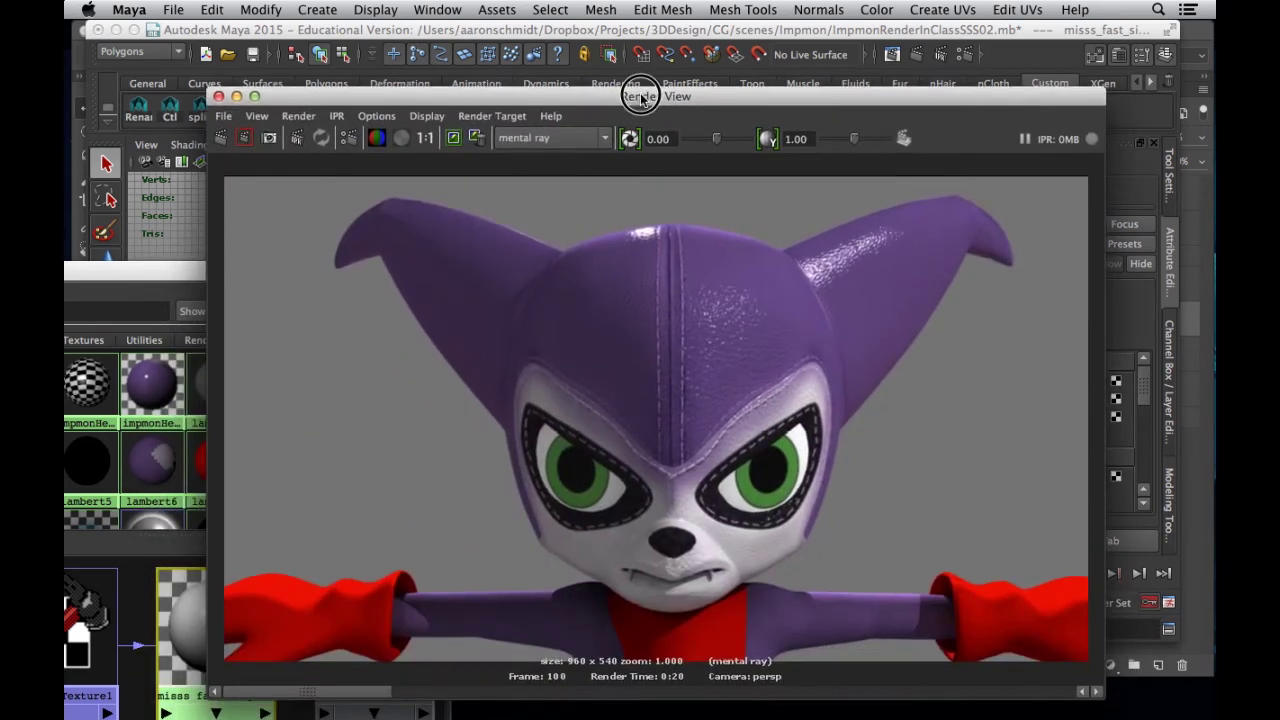
{"action": "left_click", "coordinate": [226, 138]}
{"action": "left_click_drag", "start_coordinate": [380, 100], "coordinate": [187, 86]}
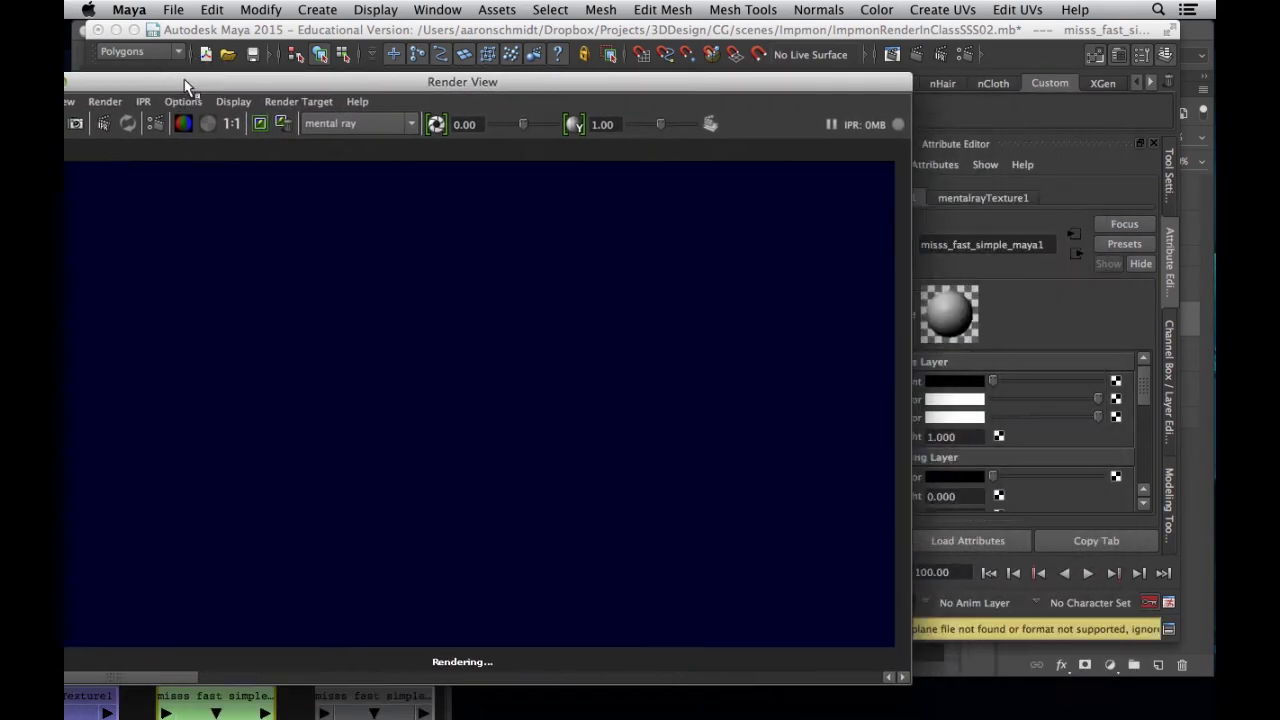
{"action": "left_click_drag", "start_coordinate": [787, 81], "coordinate": [665, 77]}
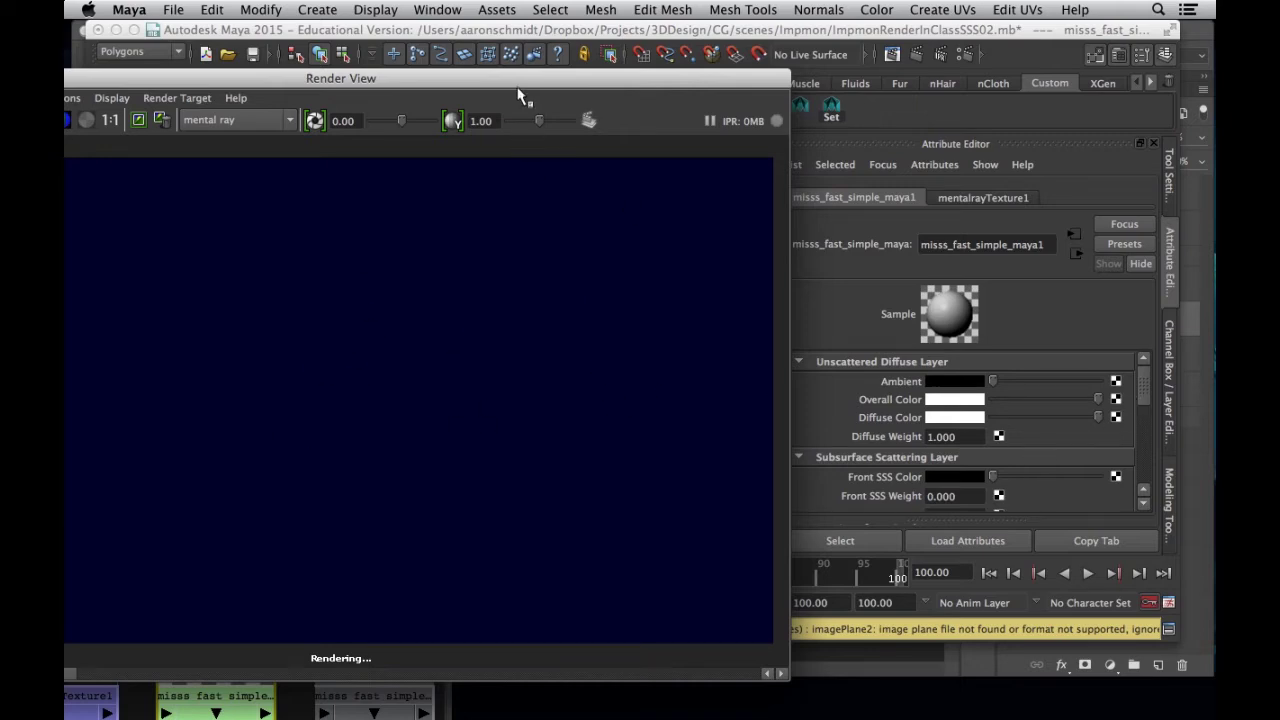
{"action": "left_click_drag", "start_coordinate": [525, 88], "coordinate": [732, 96]}
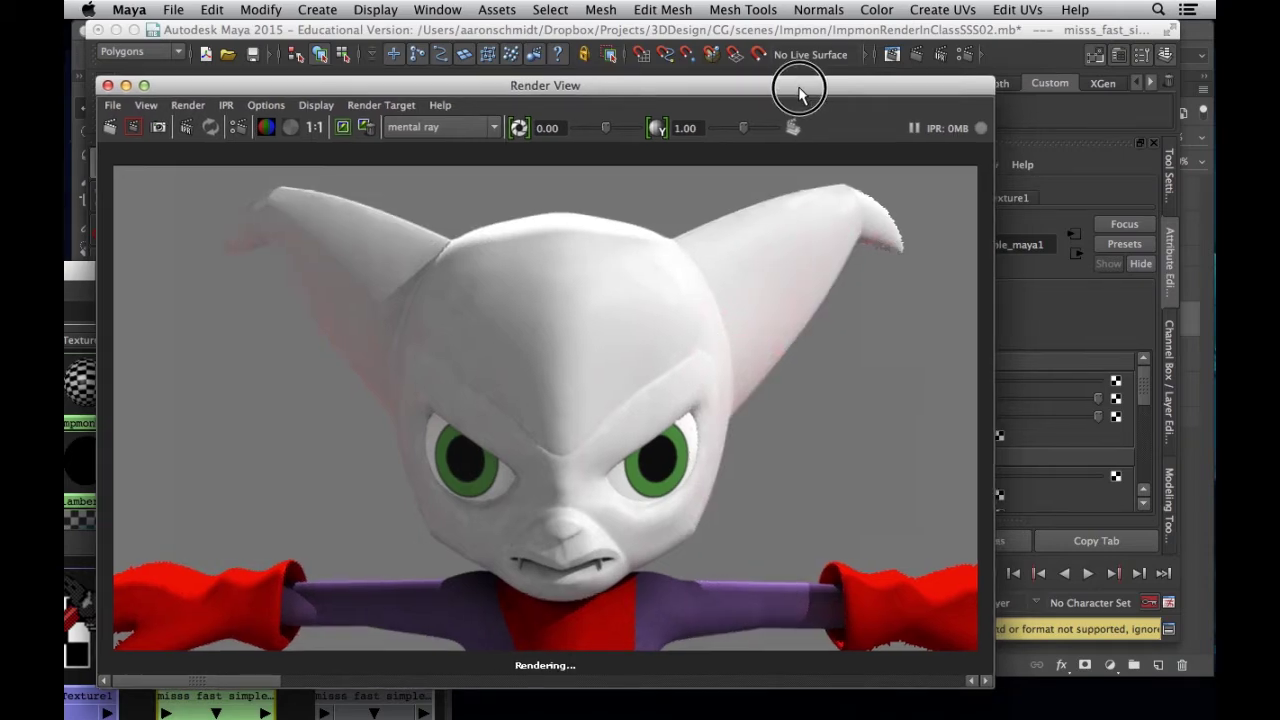
Uncover the material's attributes and set the Specular Color to black
{"action": "left_click_drag", "start_coordinate": [800, 87], "coordinate": [539, 132]}
{"action": "left_click_drag", "start_coordinate": [1145, 390], "coordinate": [1145, 437]}
{"action": "left_click_drag", "start_coordinate": [1047, 436], "coordinate": [960, 438]}
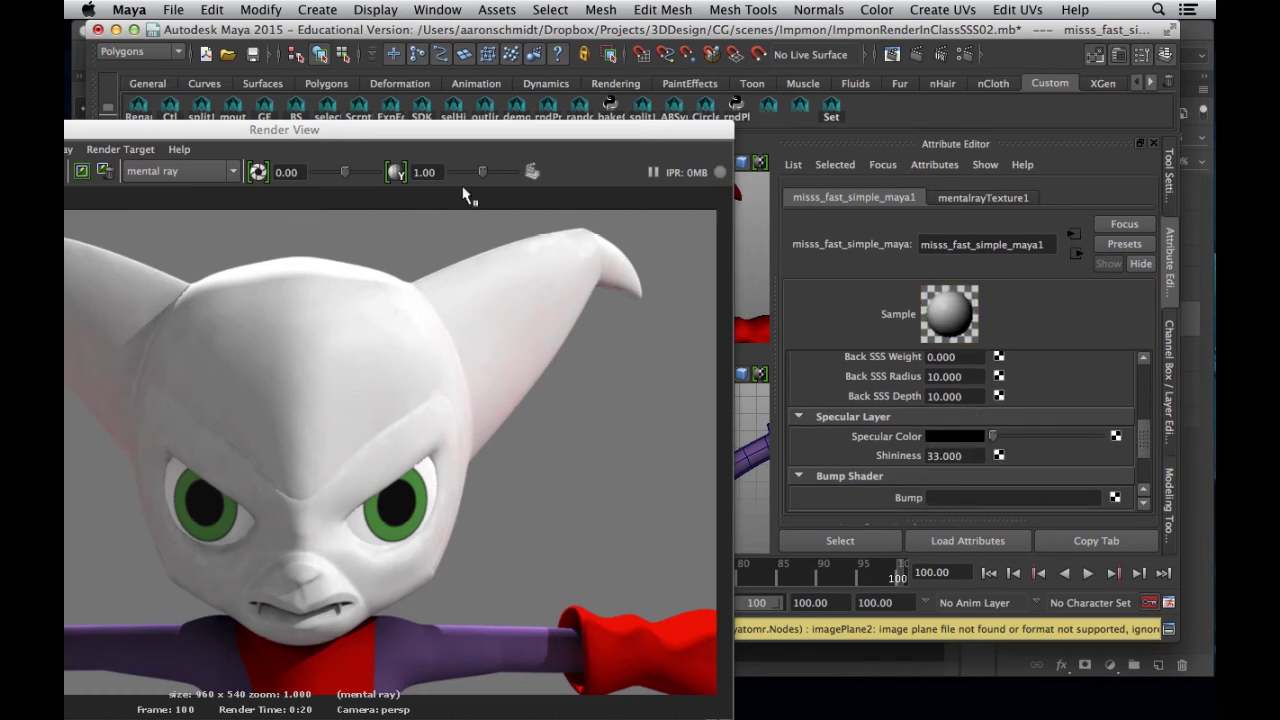
Arrange the Hypershade and render windows beside the material's attributes and map a File texture to Diffuse Color
{"action": "left_click_drag", "start_coordinate": [434, 138], "coordinate": [897, 138]}
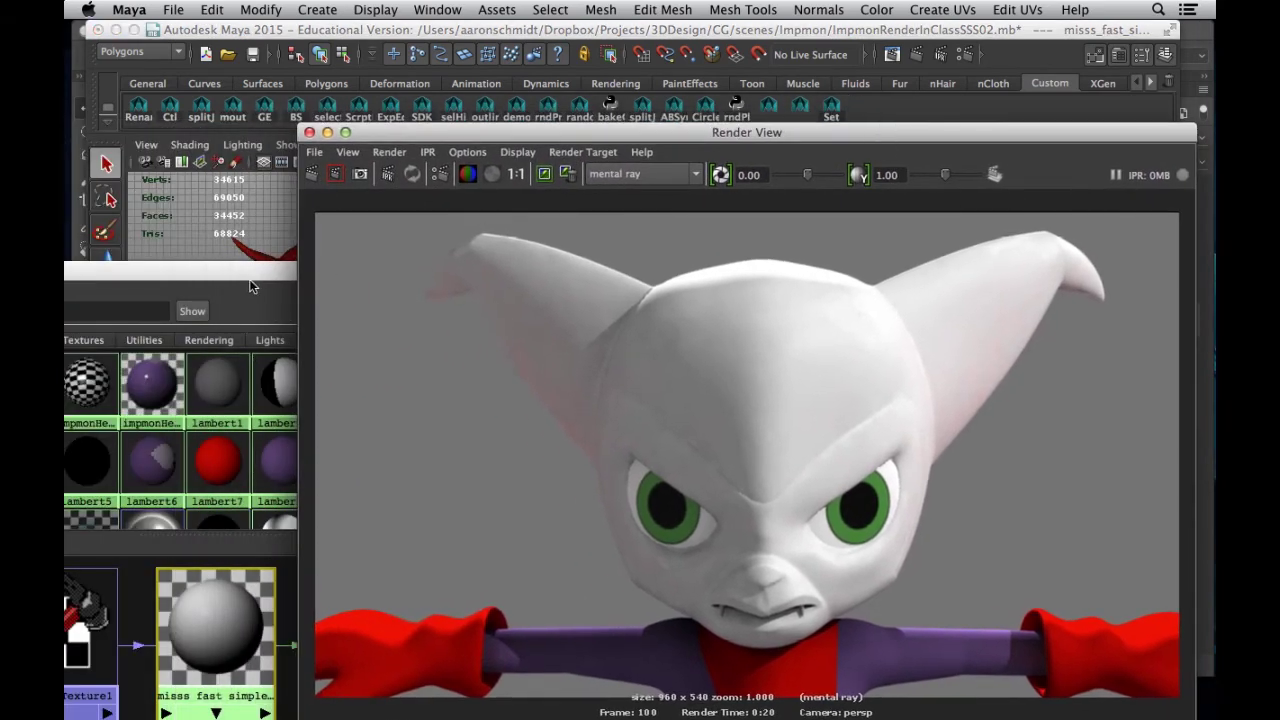
{"action": "left_click_drag", "start_coordinate": [250, 285], "coordinate": [538, 145]}
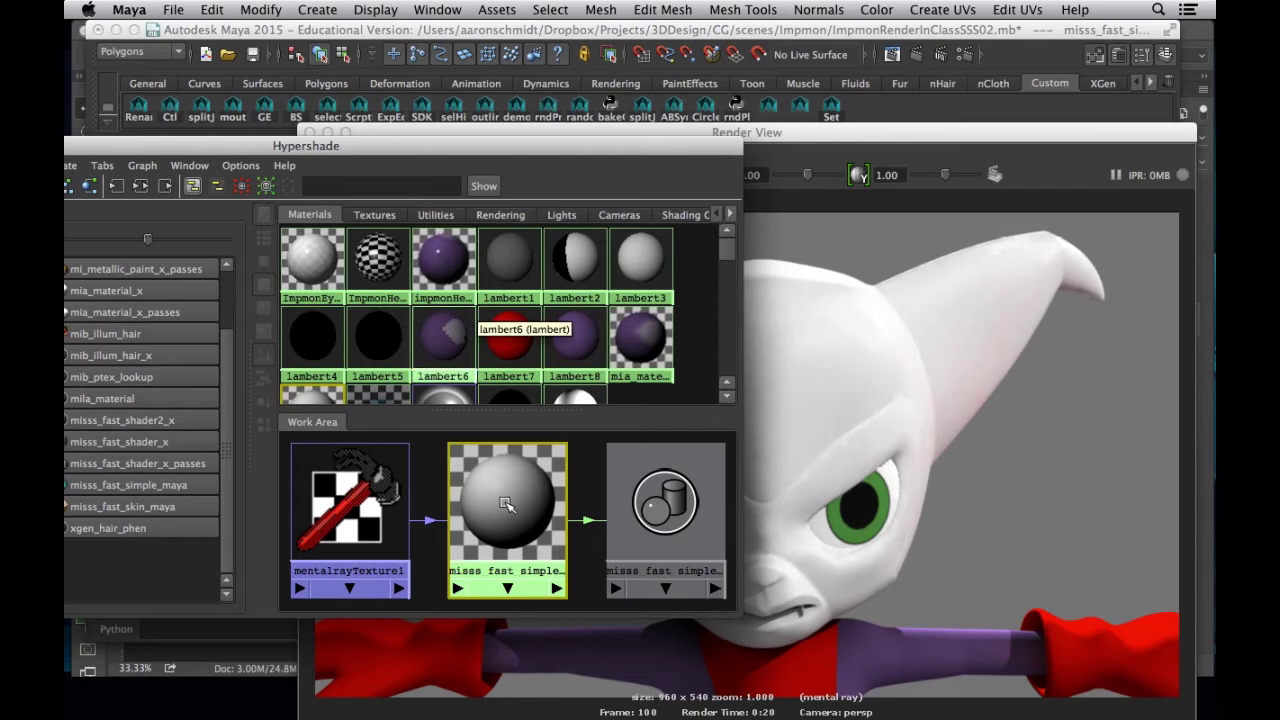
{"action": "left_click_drag", "start_coordinate": [897, 136], "coordinate": [808, 634]}
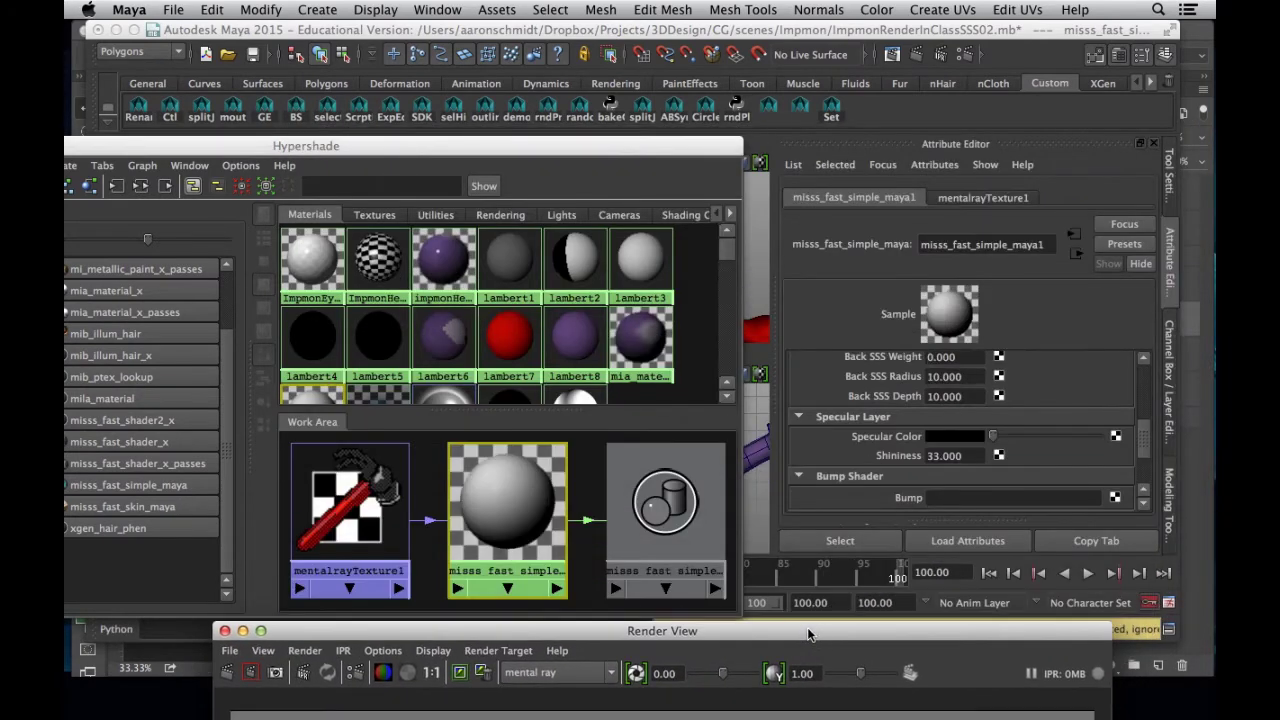
{"action": "left_click_drag", "start_coordinate": [1145, 440], "coordinate": [1143, 378]}
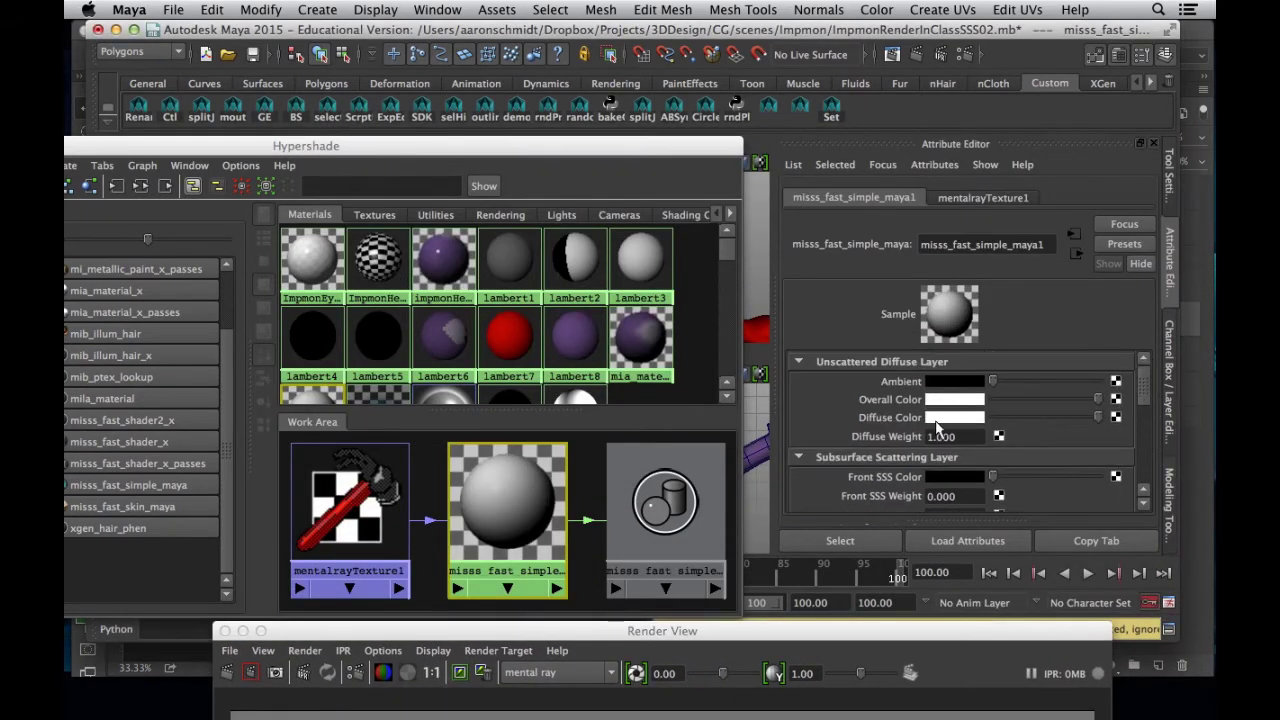
{"action": "left_click", "coordinate": [1116, 418]}
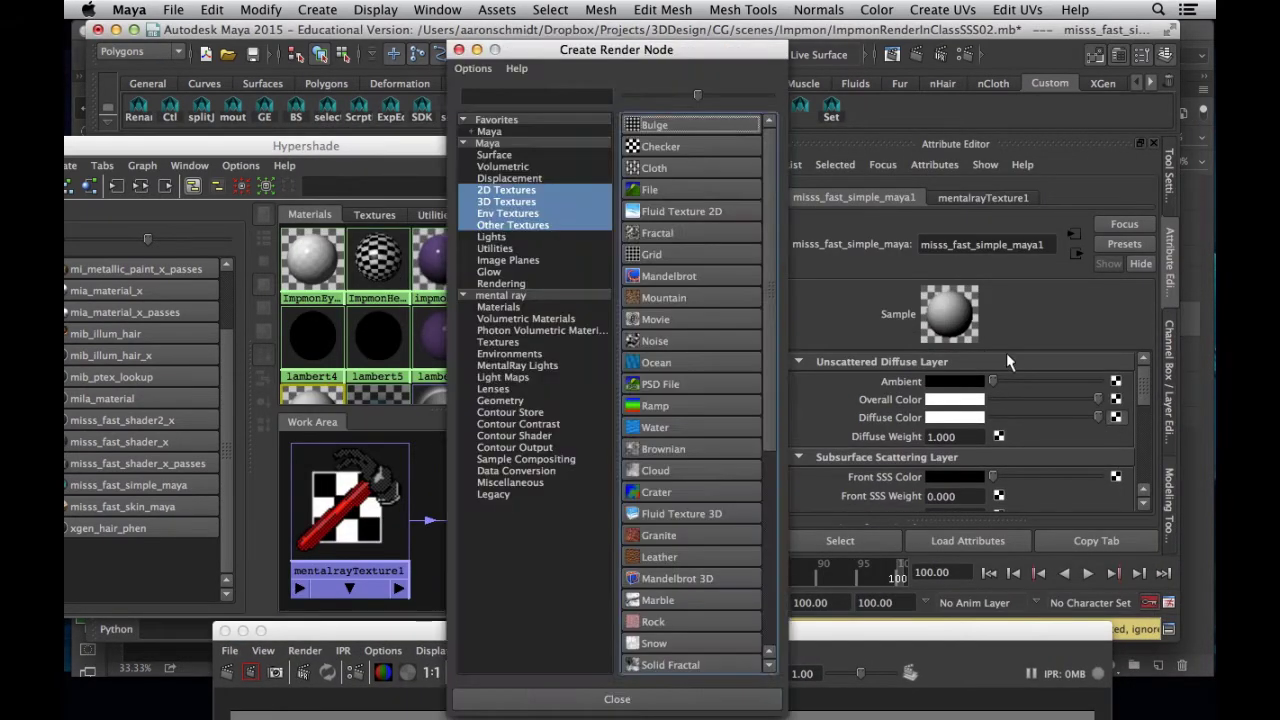
{"action": "left_click", "coordinate": [682, 199]}
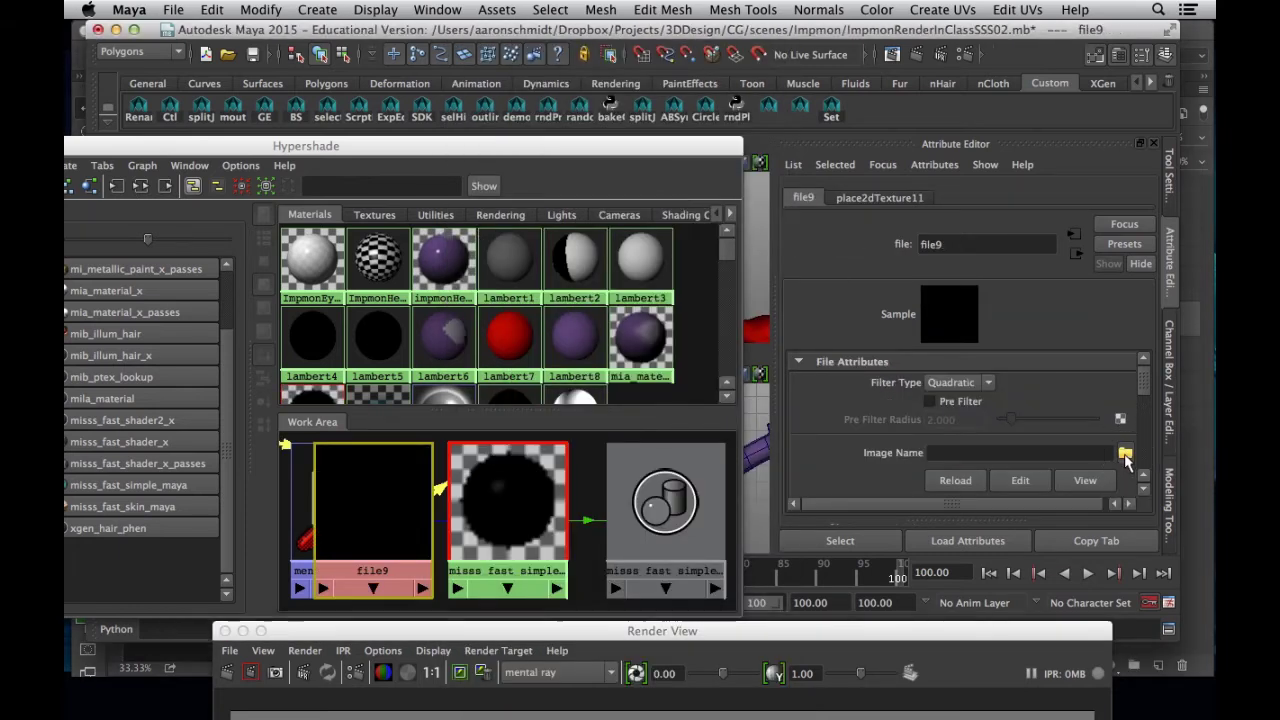
Load ImpmonHeadColor.jpg from sourceimages/ImpmonTexture as the image of the diffuse file texture
{"action": "left_click", "coordinate": [1124, 452]}
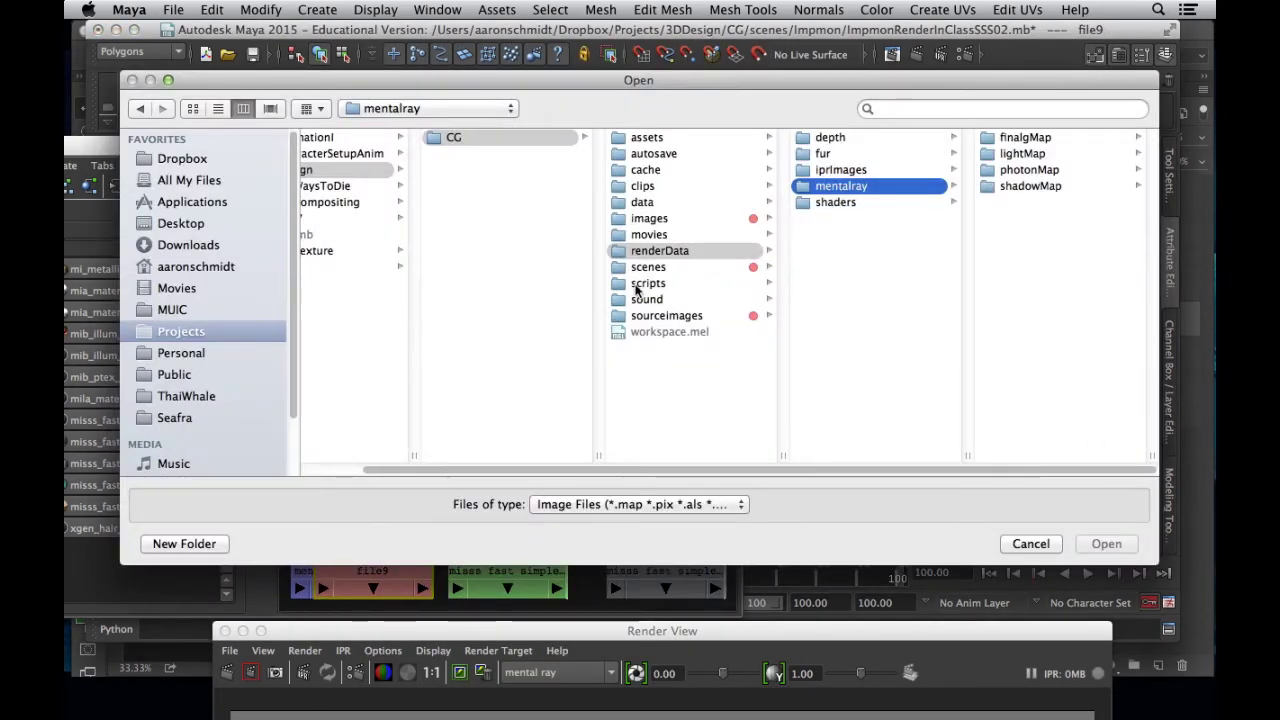
{"action": "left_click", "coordinate": [660, 316]}
{"action": "scroll", "coordinate": [872, 345], "scroll_direction": "down", "scroll_amount": 5}
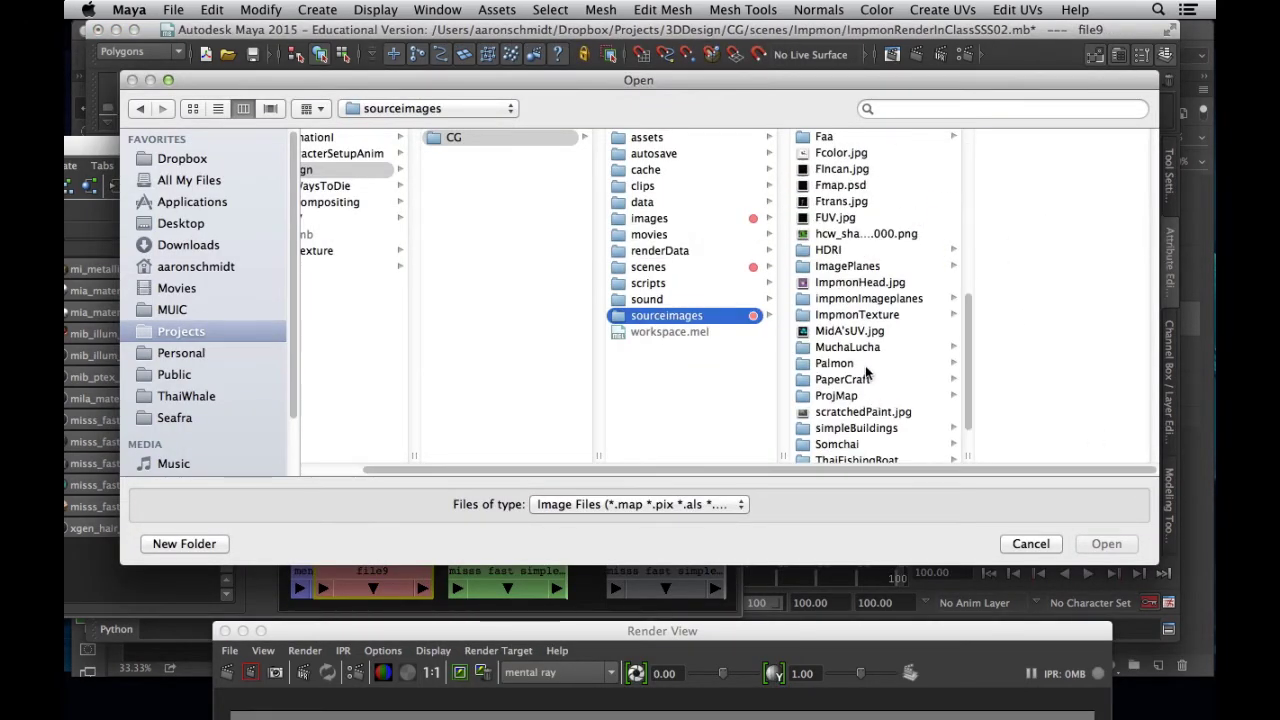
{"action": "left_click", "coordinate": [866, 316]}
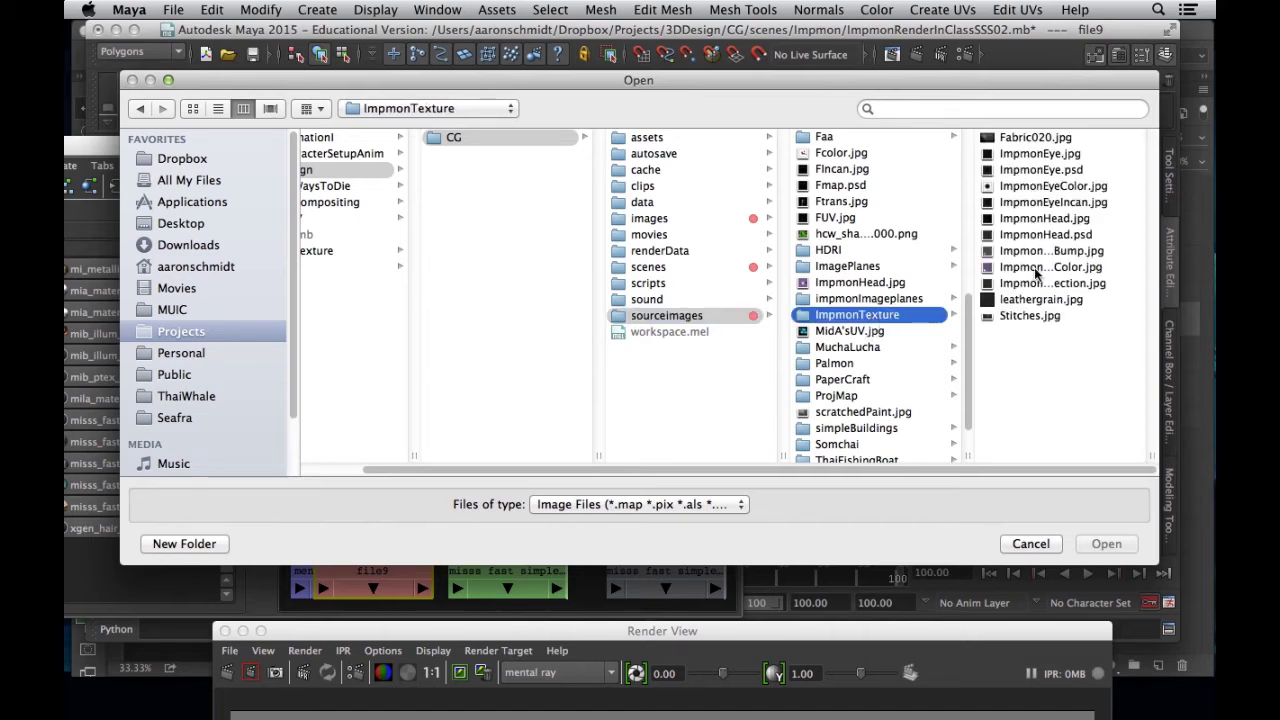
{"action": "left_click", "coordinate": [1050, 267]}
{"action": "left_click", "coordinate": [1106, 543]}
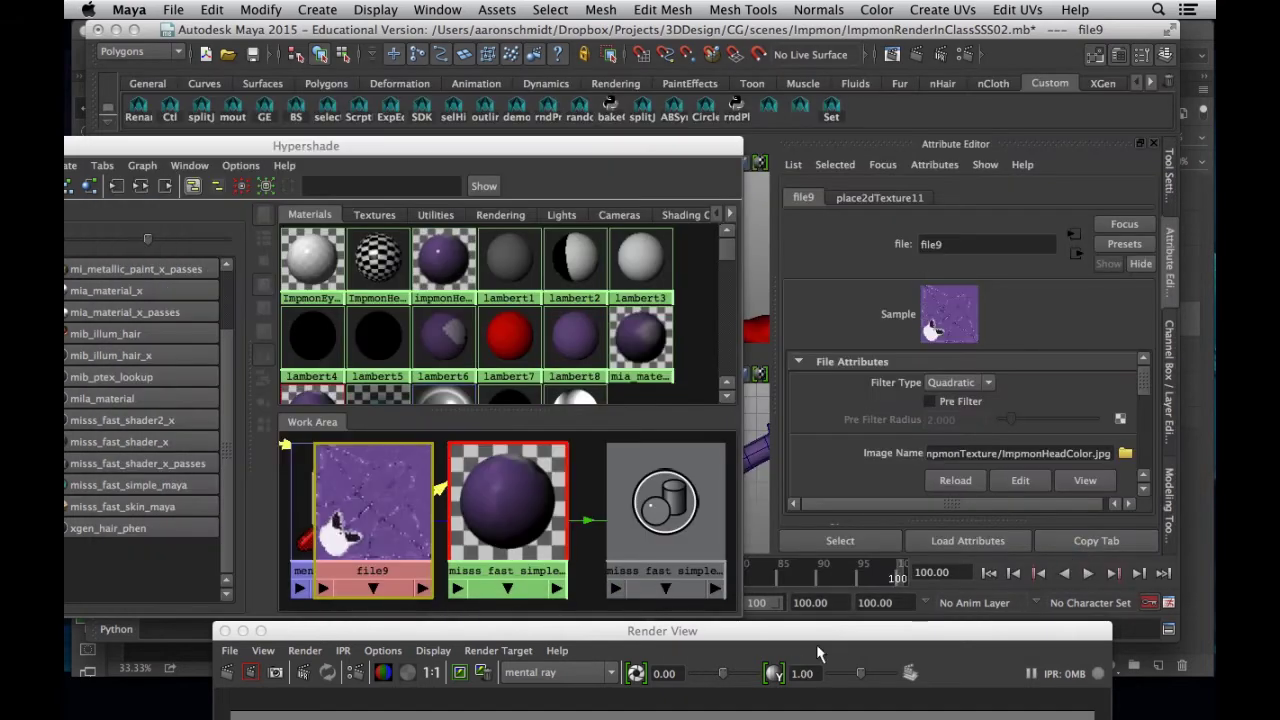
Bring up the render window, mark a region around the whole head and render that region
{"action": "left_click_drag", "start_coordinate": [815, 631], "coordinate": [757, 140]}
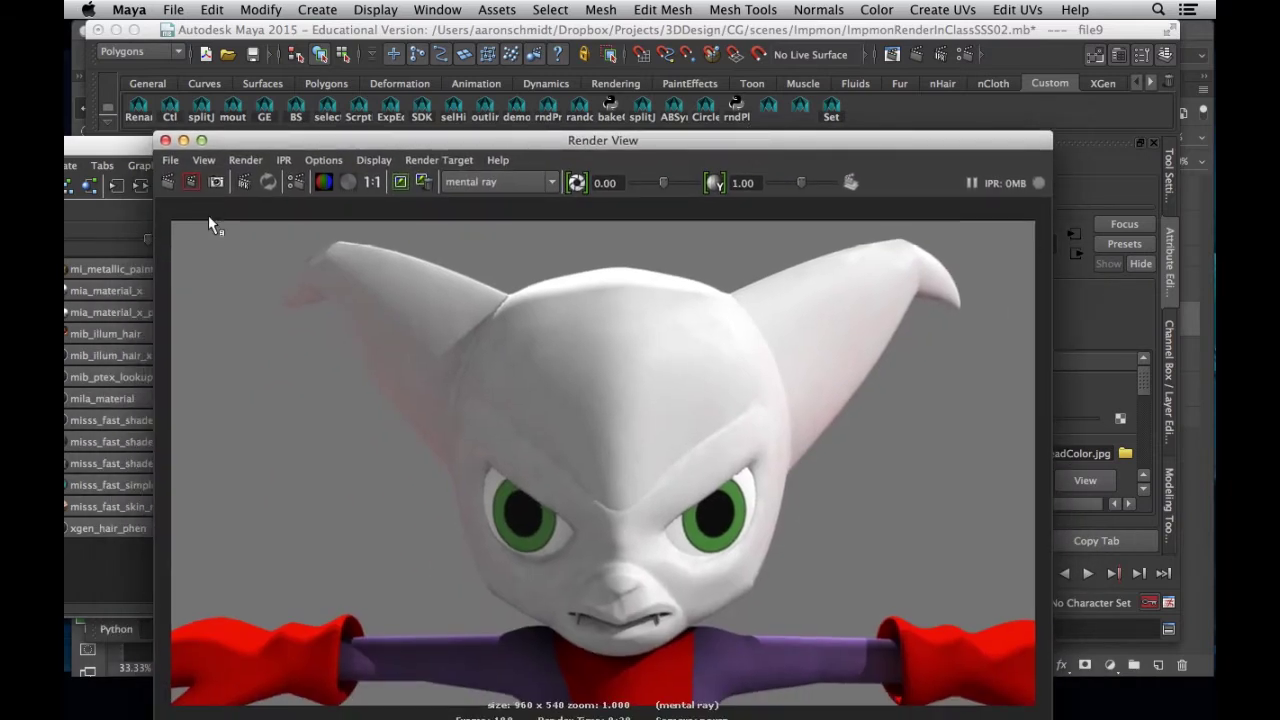
{"action": "left_click_drag", "start_coordinate": [233, 226], "coordinate": [1013, 677]}
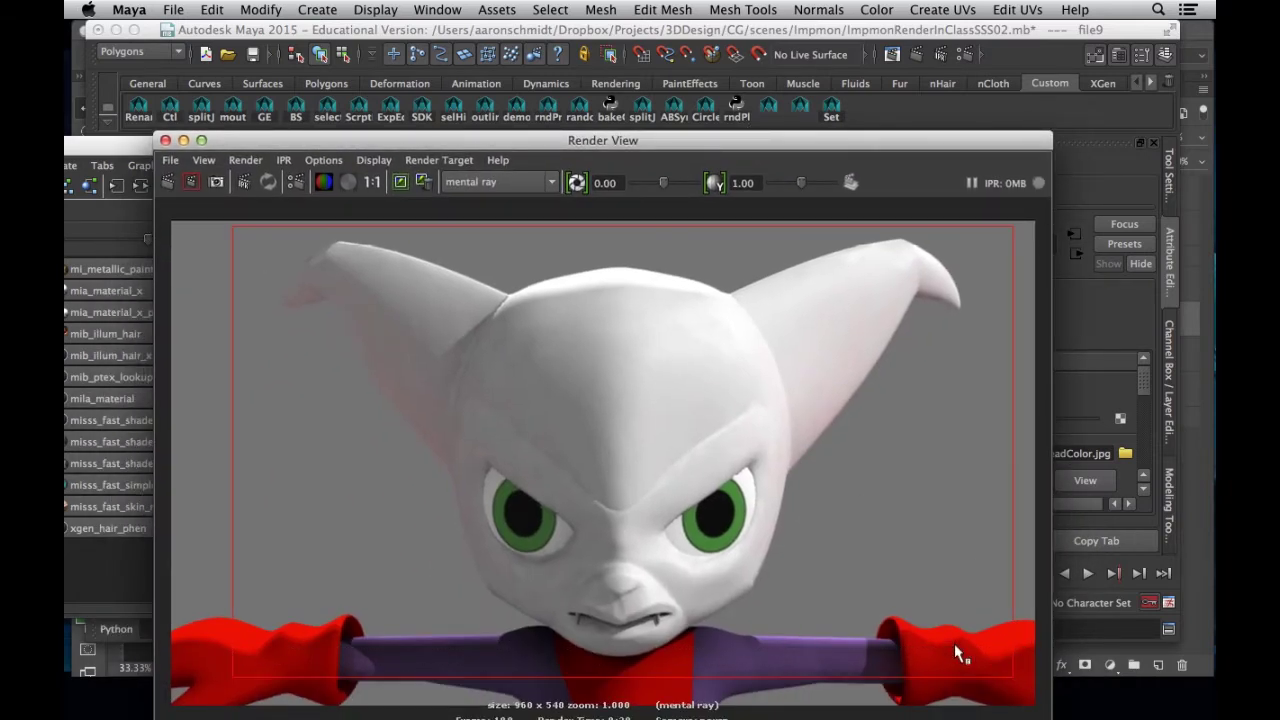
{"action": "left_click", "coordinate": [191, 182]}
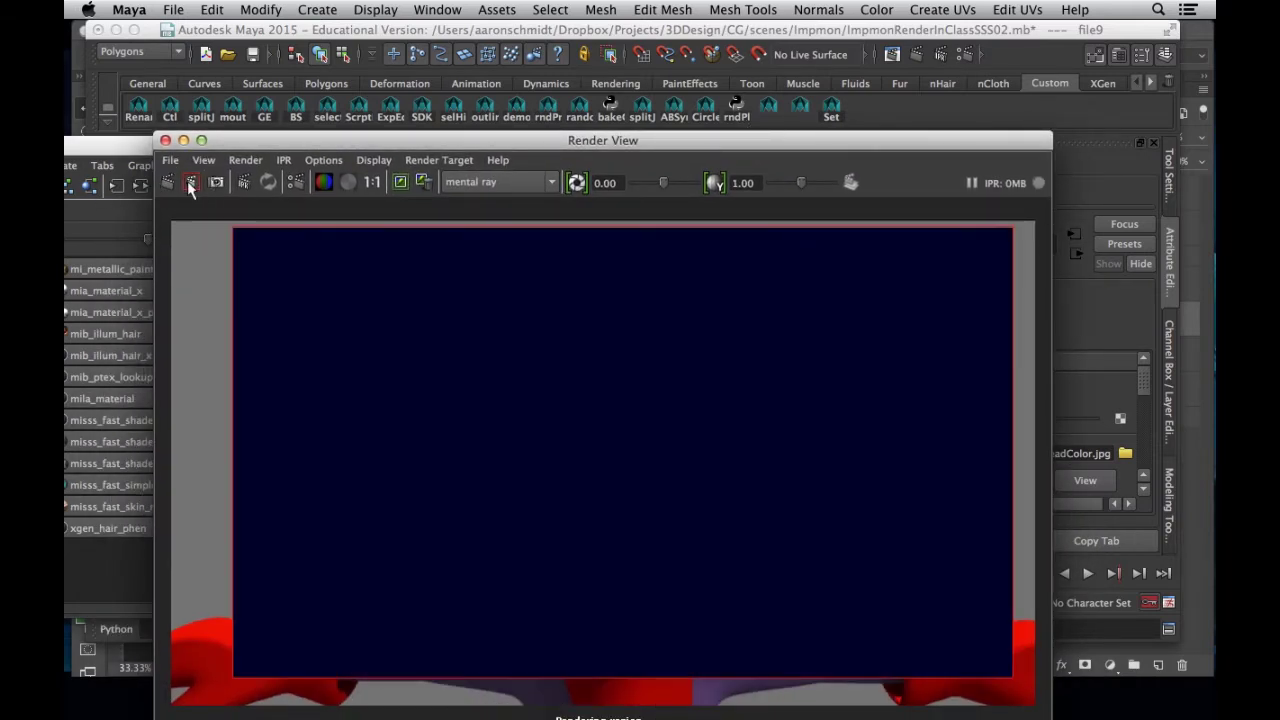
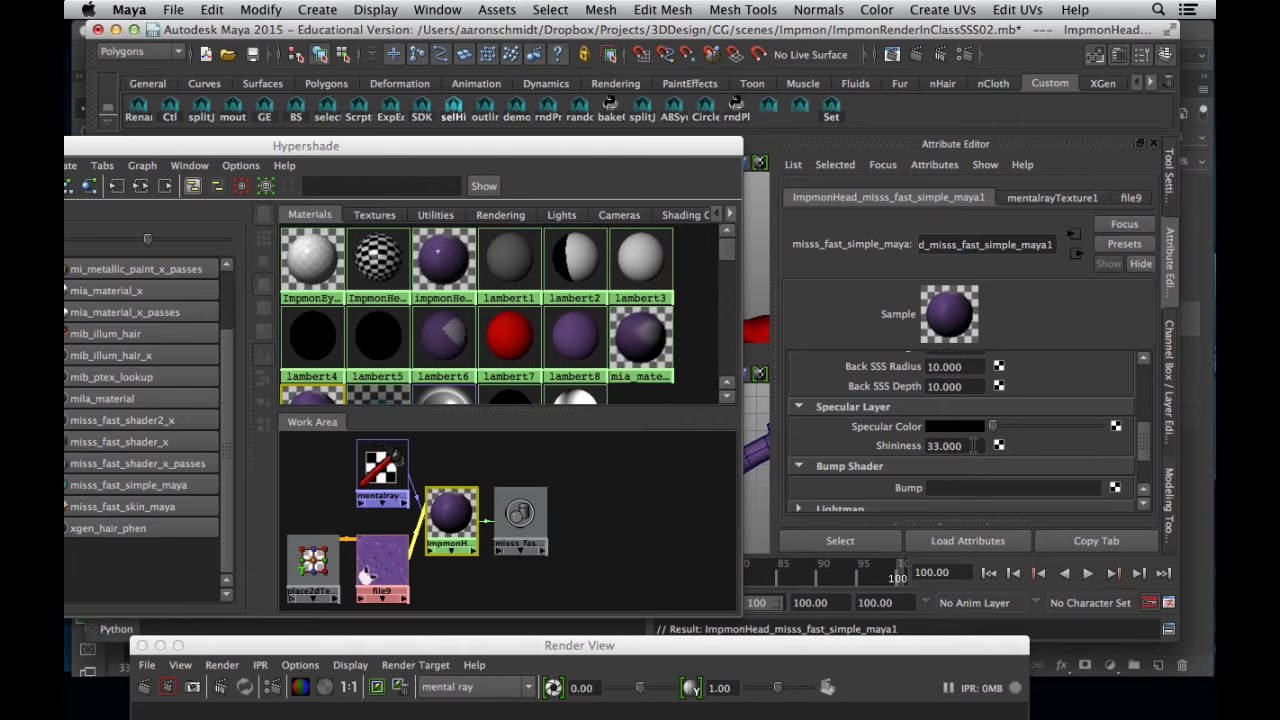
Set the head material's Shininess to 0 and check its diffuse and subsurface settings
{"action": "type", "text": "0"}
{"action": "key", "text": "Return"}
{"action": "scroll", "coordinate": [858, 427], "scroll_direction": "up", "scroll_amount": 5}
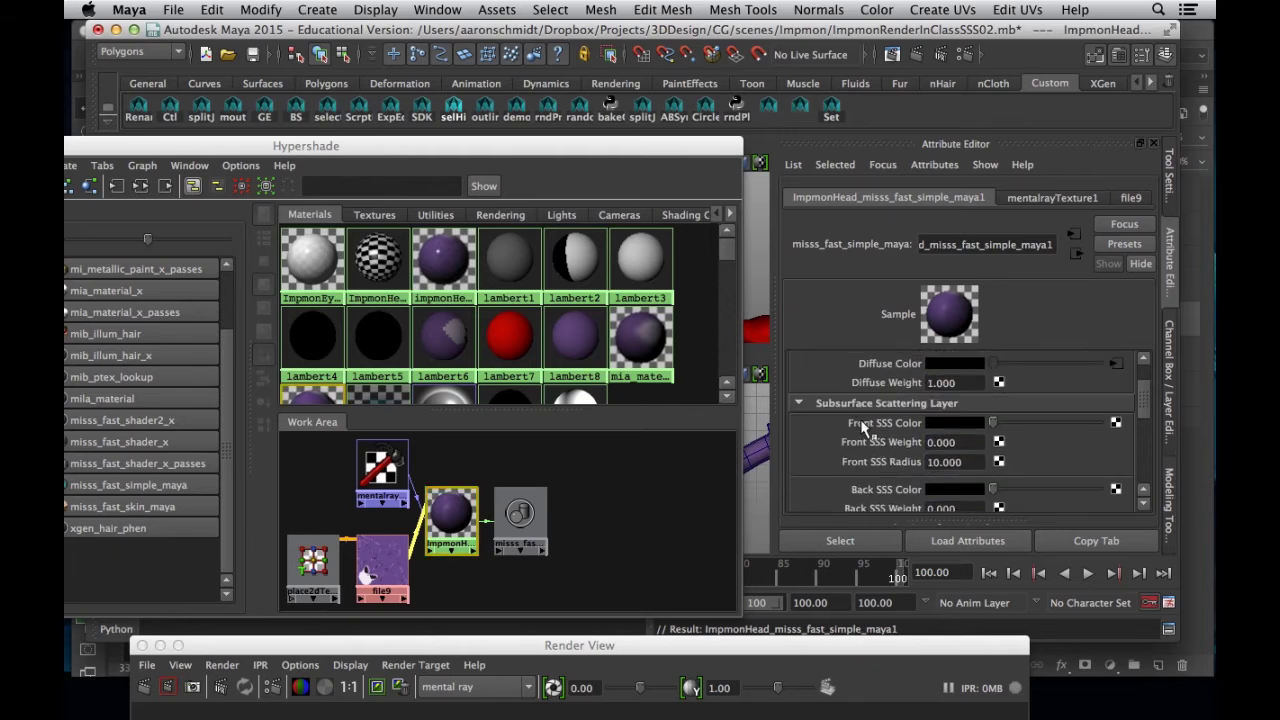
{"action": "scroll", "coordinate": [861, 427], "scroll_direction": "up", "scroll_amount": 2}
Connect a File texture to the head material's Bump attribute and set the bump depth to 0.1
{"action": "scroll", "coordinate": [862, 430], "scroll_direction": "down", "scroll_amount": 10}
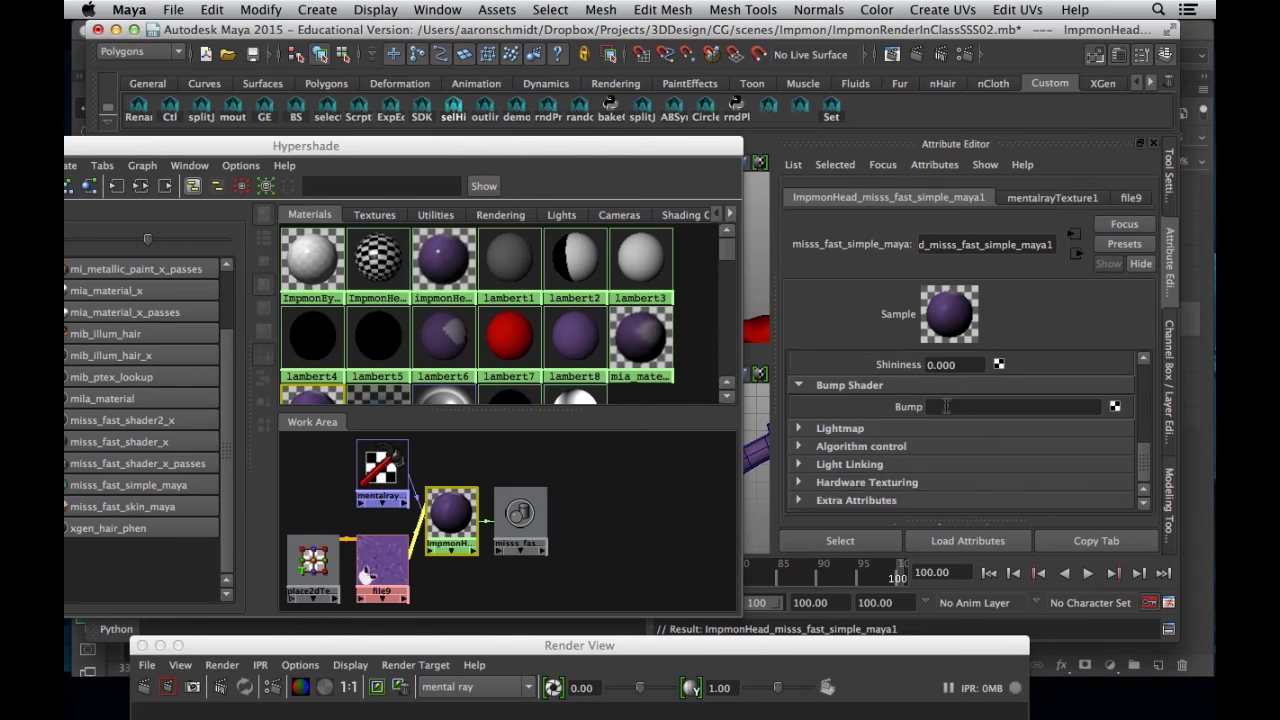
{"action": "left_click", "coordinate": [1115, 410]}
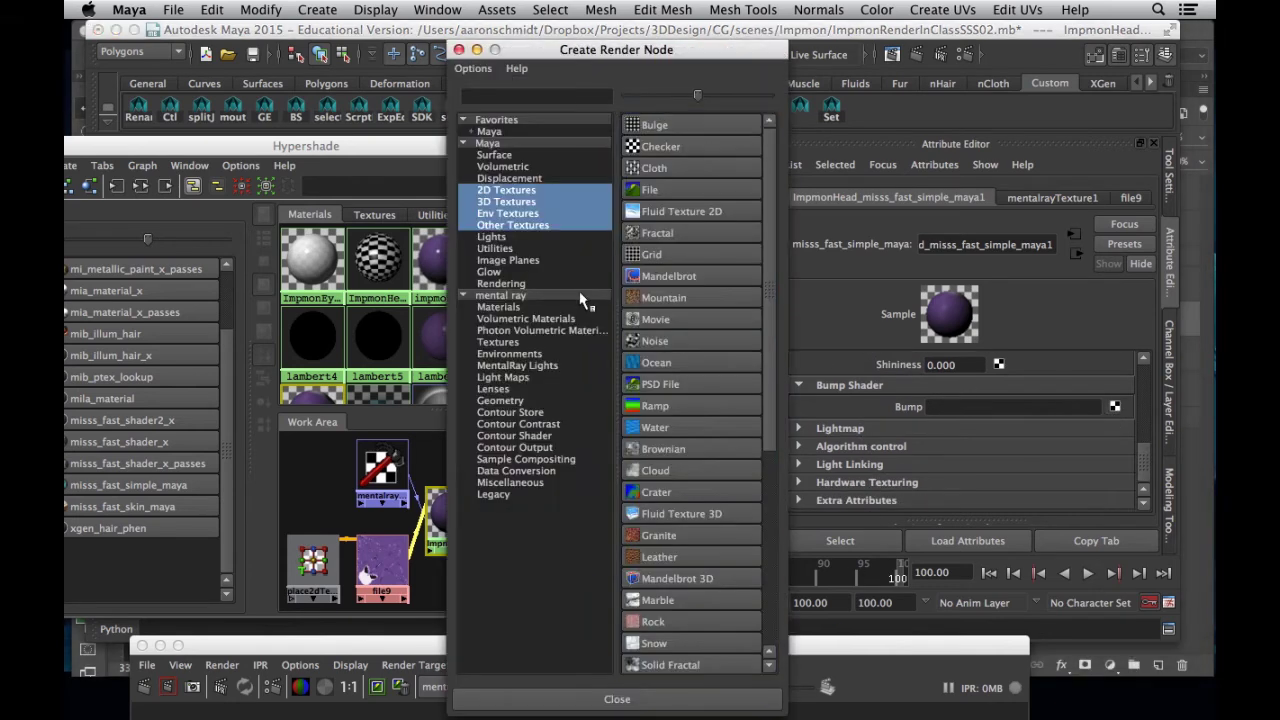
{"action": "left_click", "coordinate": [646, 212]}
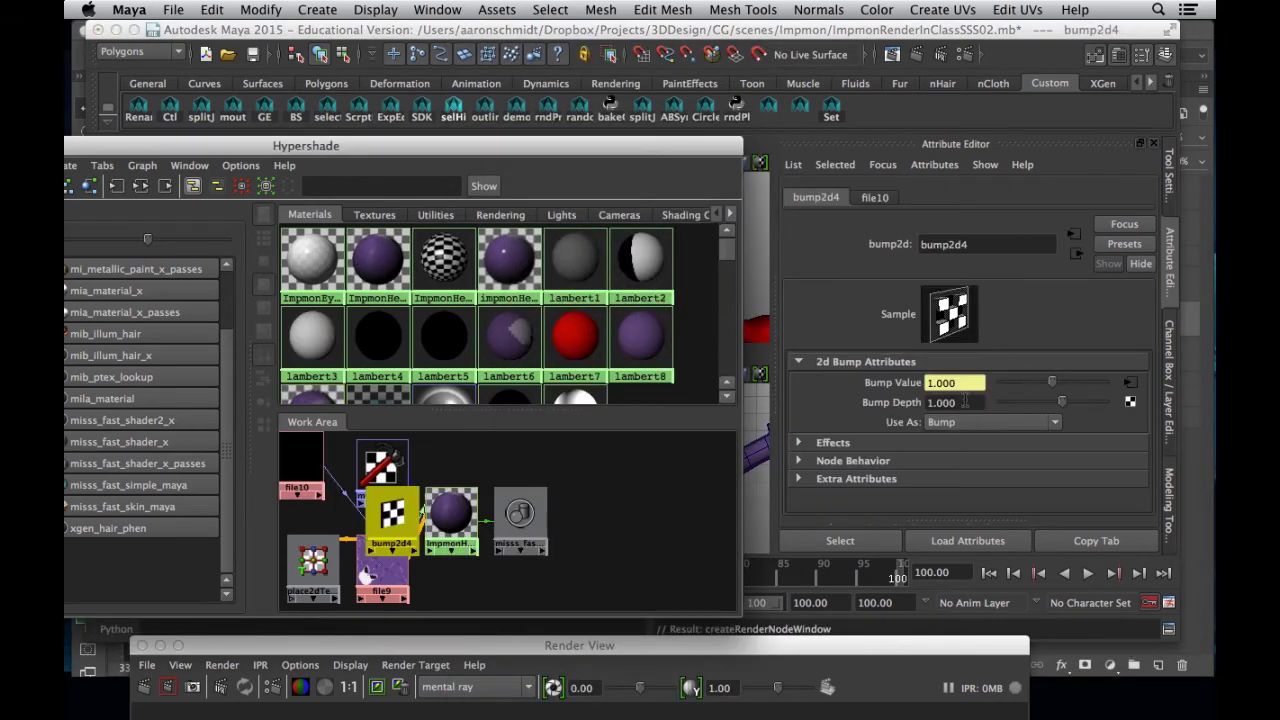
{"action": "left_click", "coordinate": [954, 402]}
{"action": "type", "text": ".1"}
{"action": "key", "text": "Return"}
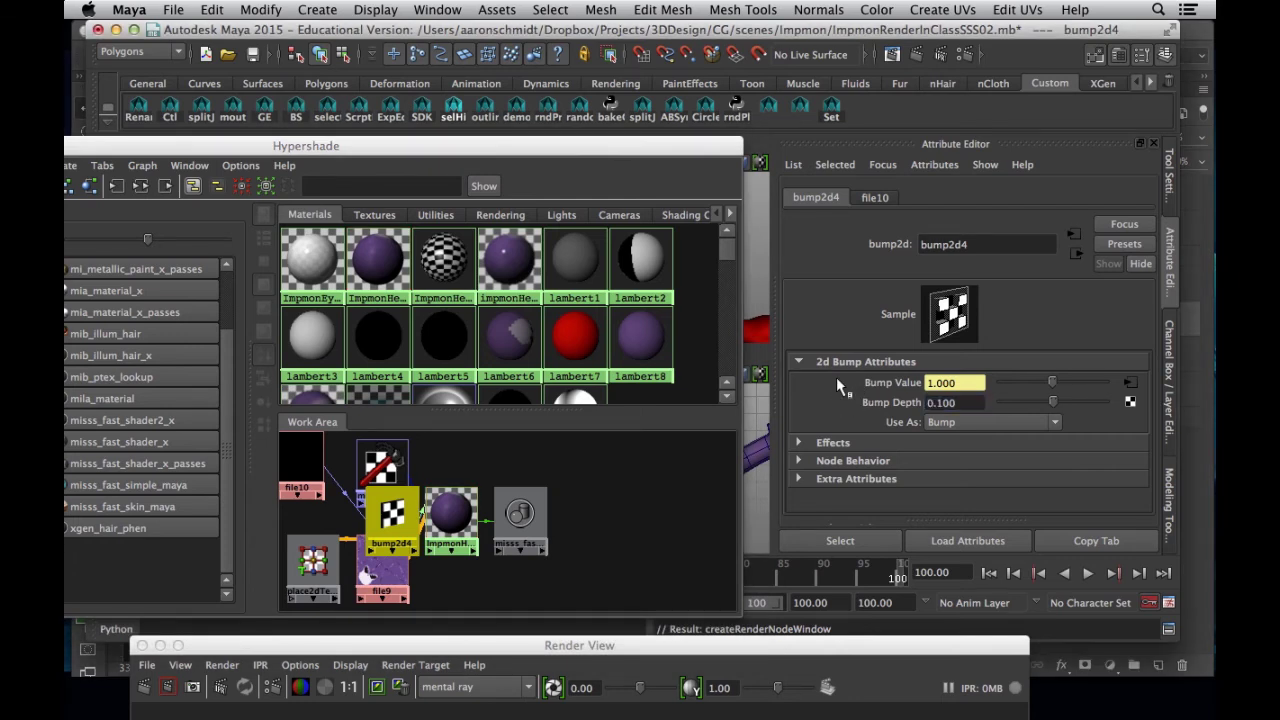
Load ImpmonHeadBump.jpg from the ImpmonTexture folder as the image of the bump's file texture
{"action": "left_click", "coordinate": [876, 199]}
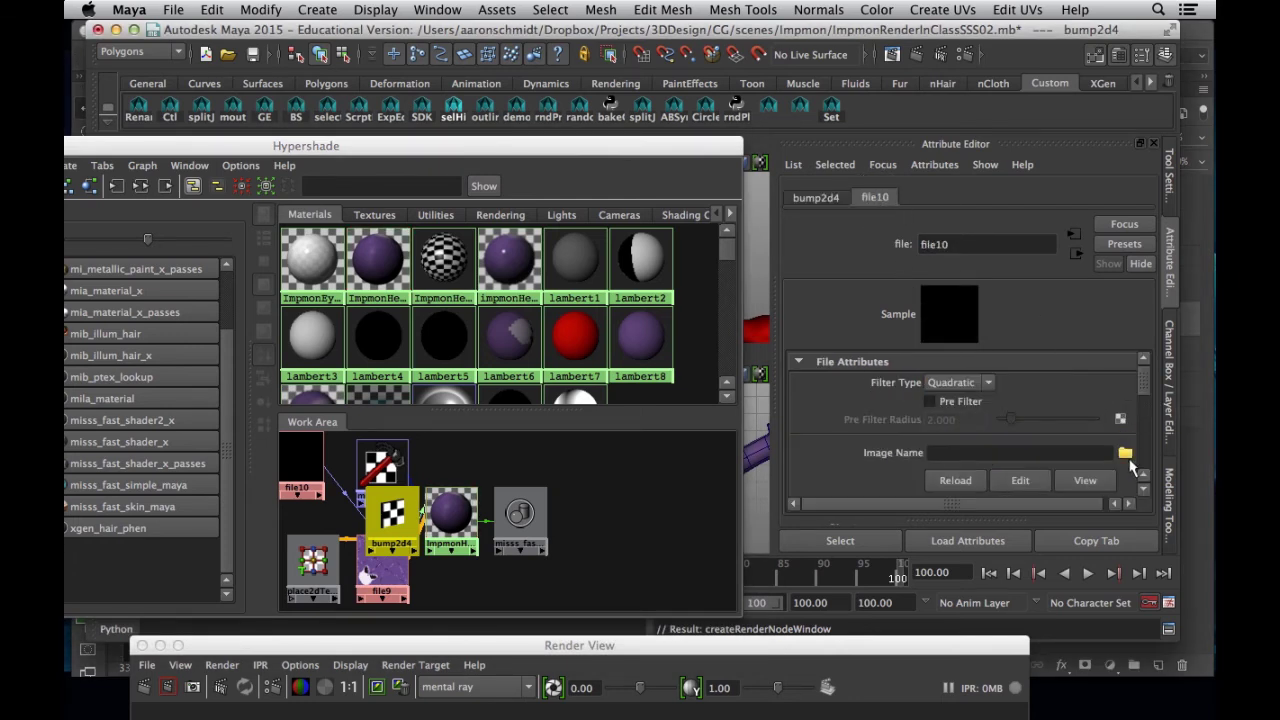
{"action": "left_click", "coordinate": [1124, 456]}
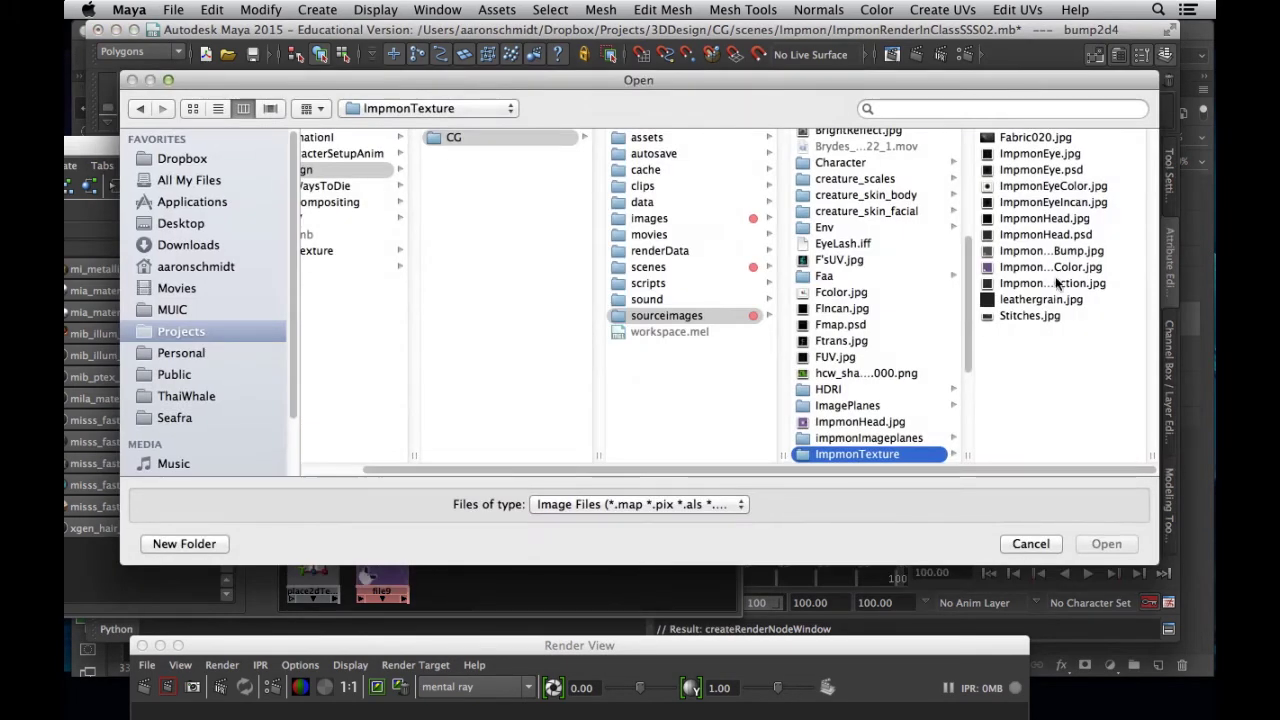
{"action": "left_click", "coordinate": [865, 251]}
{"action": "left_click", "coordinate": [1106, 543]}
Render the full frame with the bump map, keep the image and compare it with the previous render
{"action": "left_click_drag", "start_coordinate": [882, 647], "coordinate": [953, 52]}
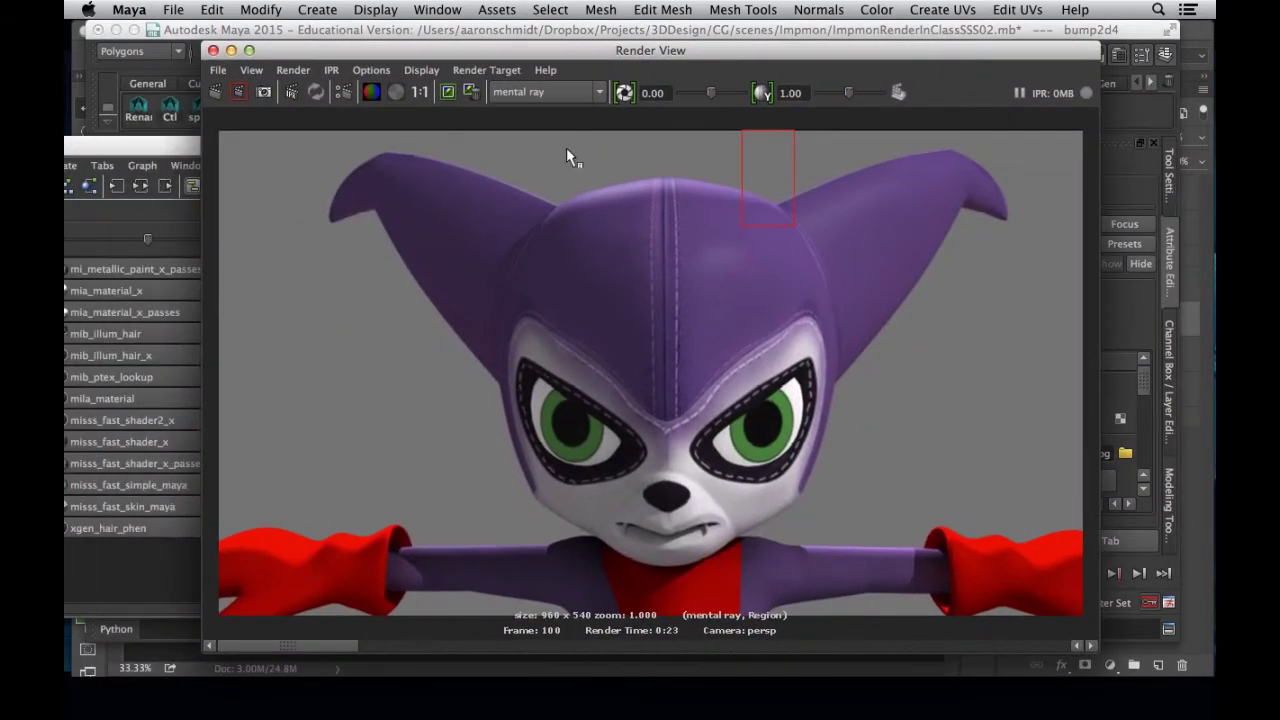
{"action": "left_click", "coordinate": [216, 91]}
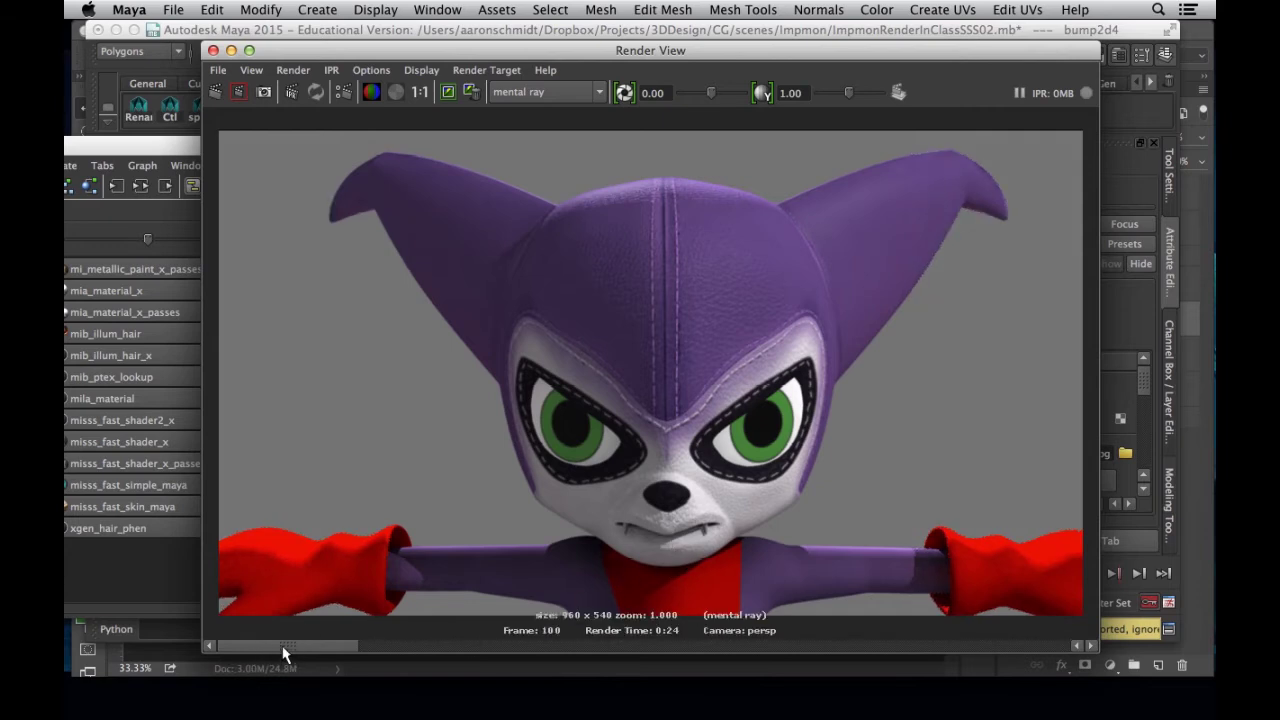
{"action": "left_click_drag", "start_coordinate": [287, 648], "coordinate": [237, 627]}
{"action": "left_click", "coordinate": [448, 92]}
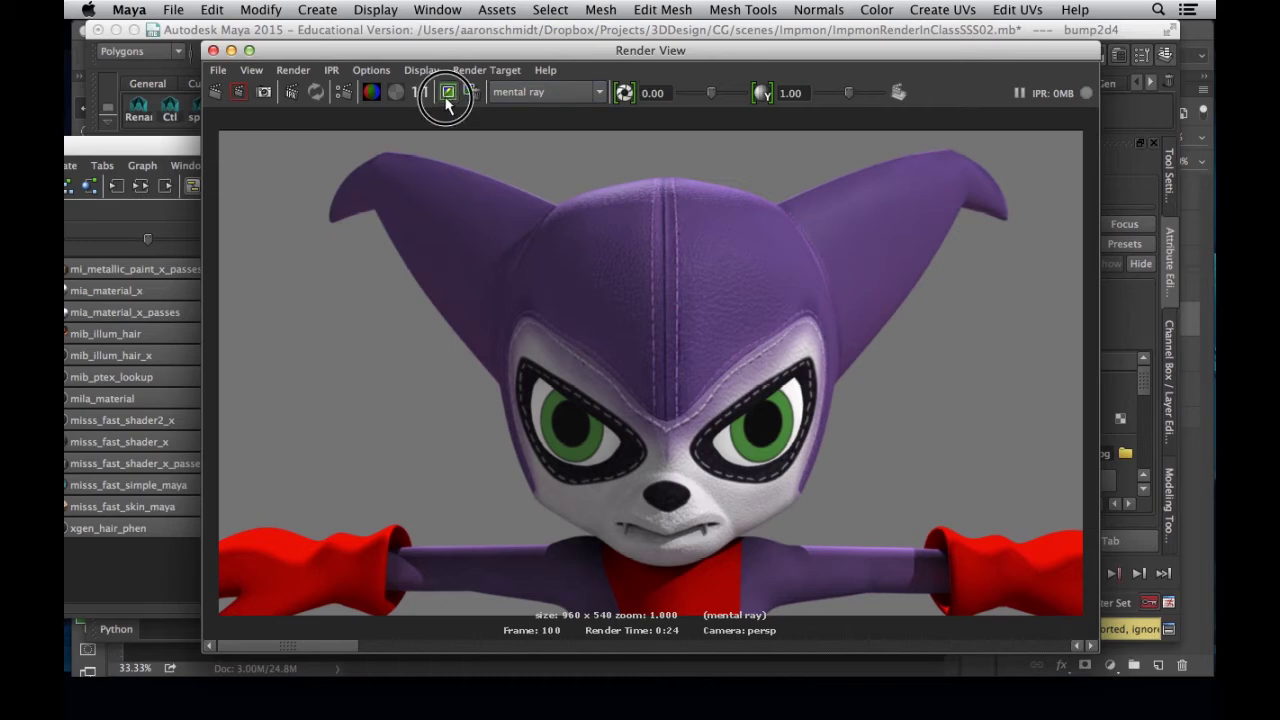
{"action": "left_click_drag", "start_coordinate": [285, 650], "coordinate": [495, 655]}
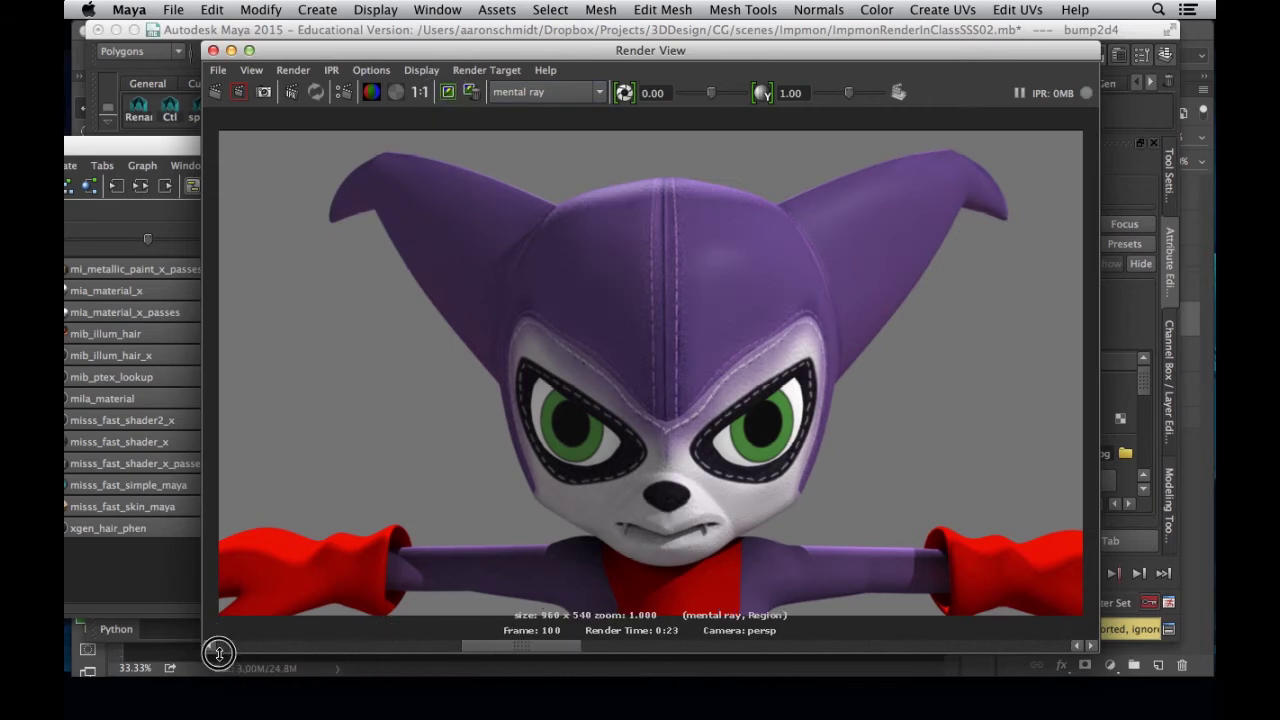
{"action": "left_click_drag", "start_coordinate": [523, 651], "coordinate": [471, 665]}
Select the head's misss_fast_simple_maya material and graph its input and output connections in the Hypershade work area
{"action": "left_click_drag", "start_coordinate": [698, 51], "coordinate": [627, 584]}
{"action": "left_click", "coordinate": [451, 512]}
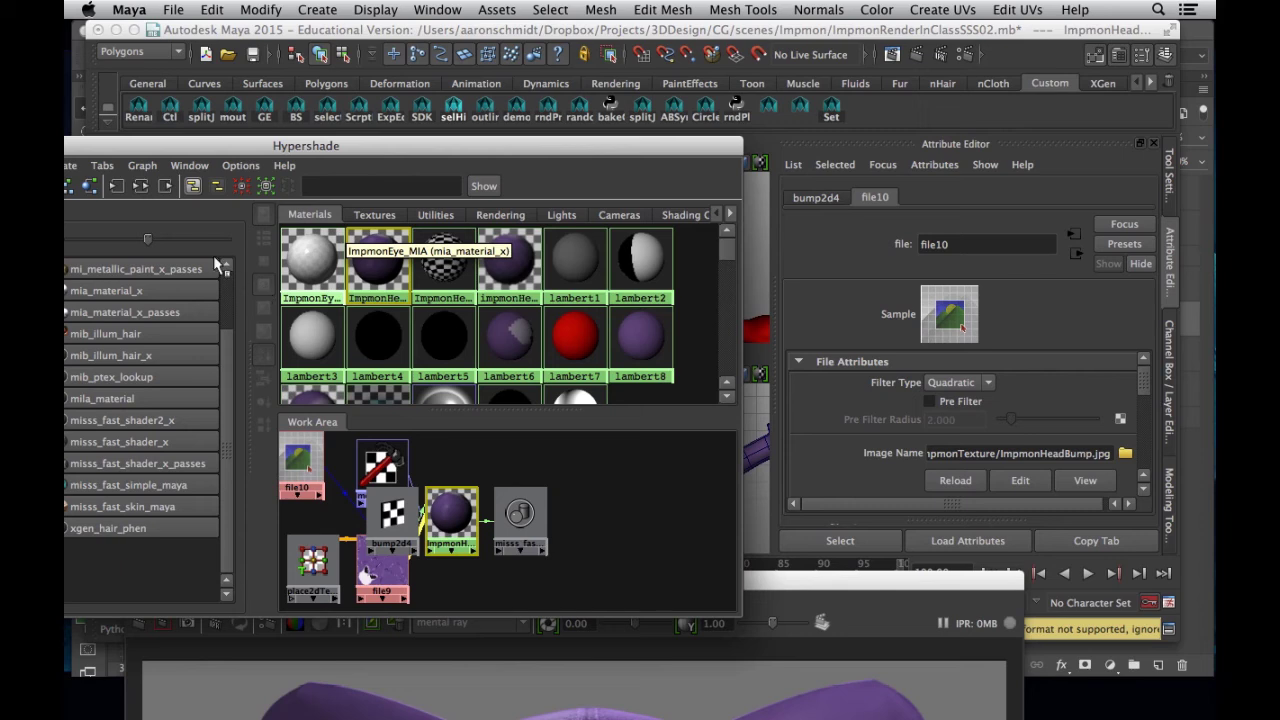
{"action": "left_click", "coordinate": [140, 186]}
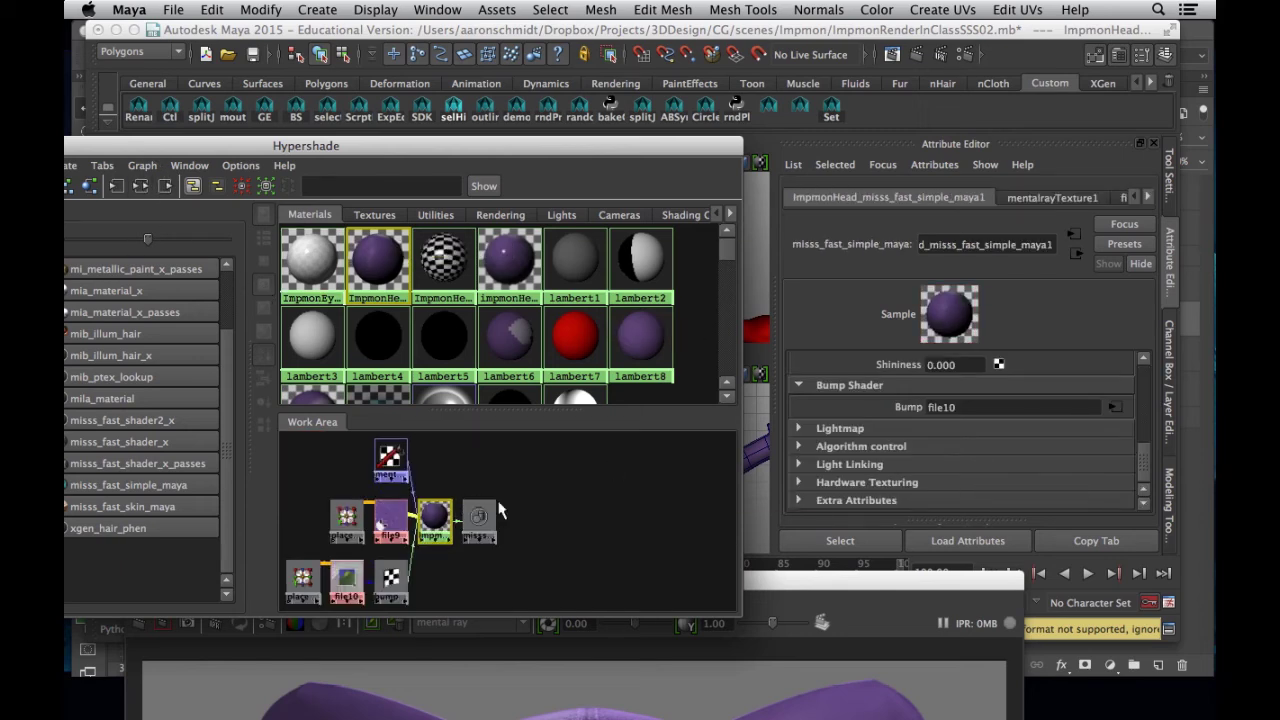
Review the head material's unscattered diffuse layer and its front and back subsurface scattering settings
{"action": "scroll", "coordinate": [933, 455], "scroll_direction": "up", "scroll_amount": 3}
{"action": "scroll", "coordinate": [933, 455], "scroll_direction": "up", "scroll_amount": 3}
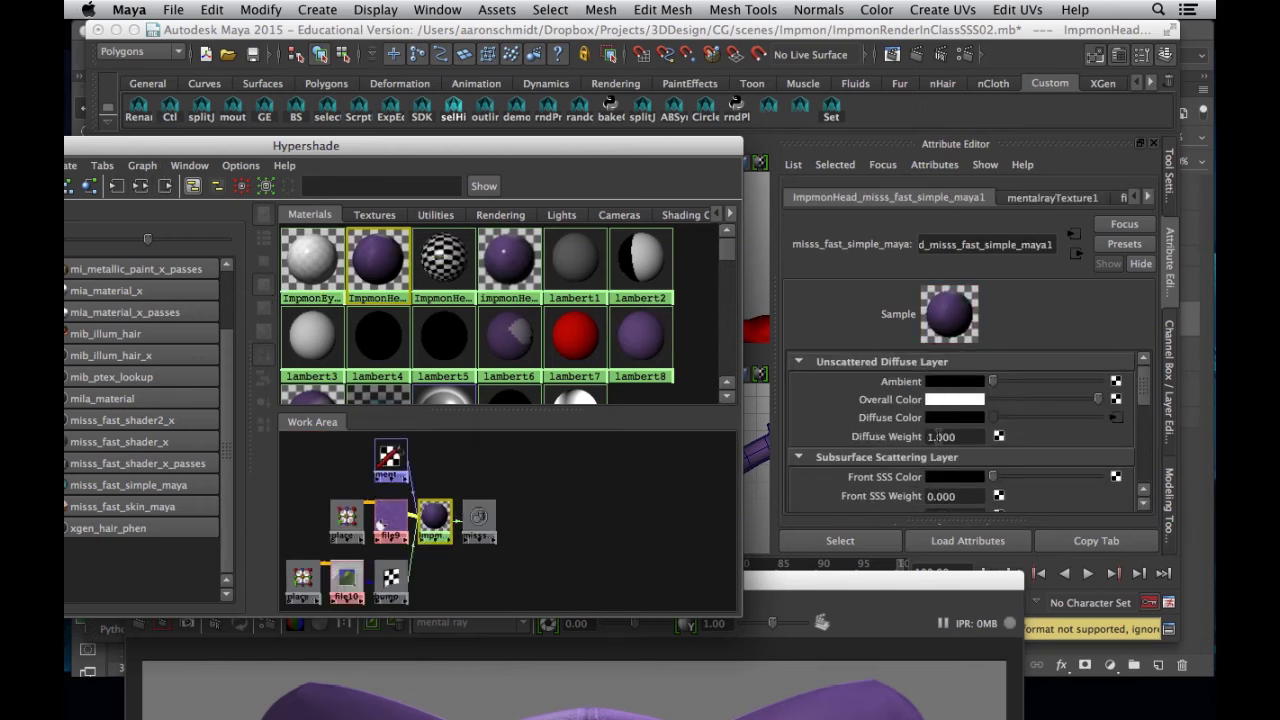
{"action": "scroll", "coordinate": [958, 455], "scroll_direction": "down", "scroll_amount": 1}
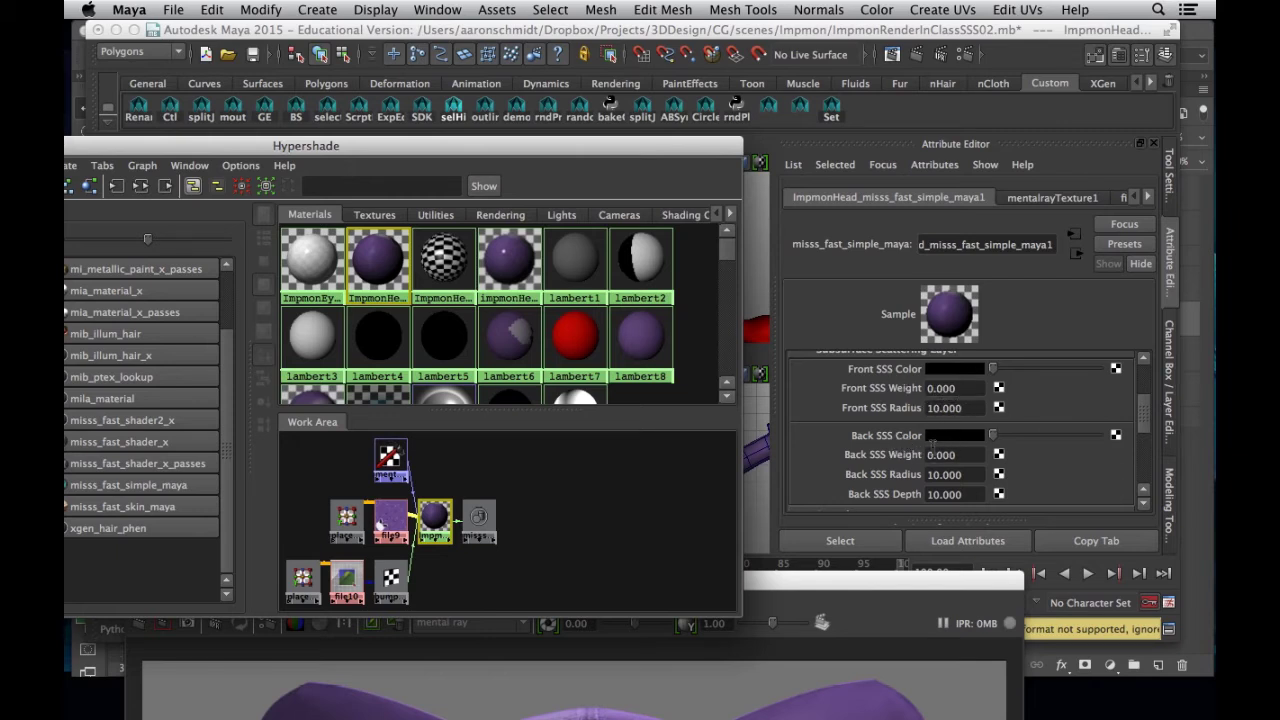
{"action": "scroll", "coordinate": [899, 462], "scroll_direction": "up", "scroll_amount": 2}
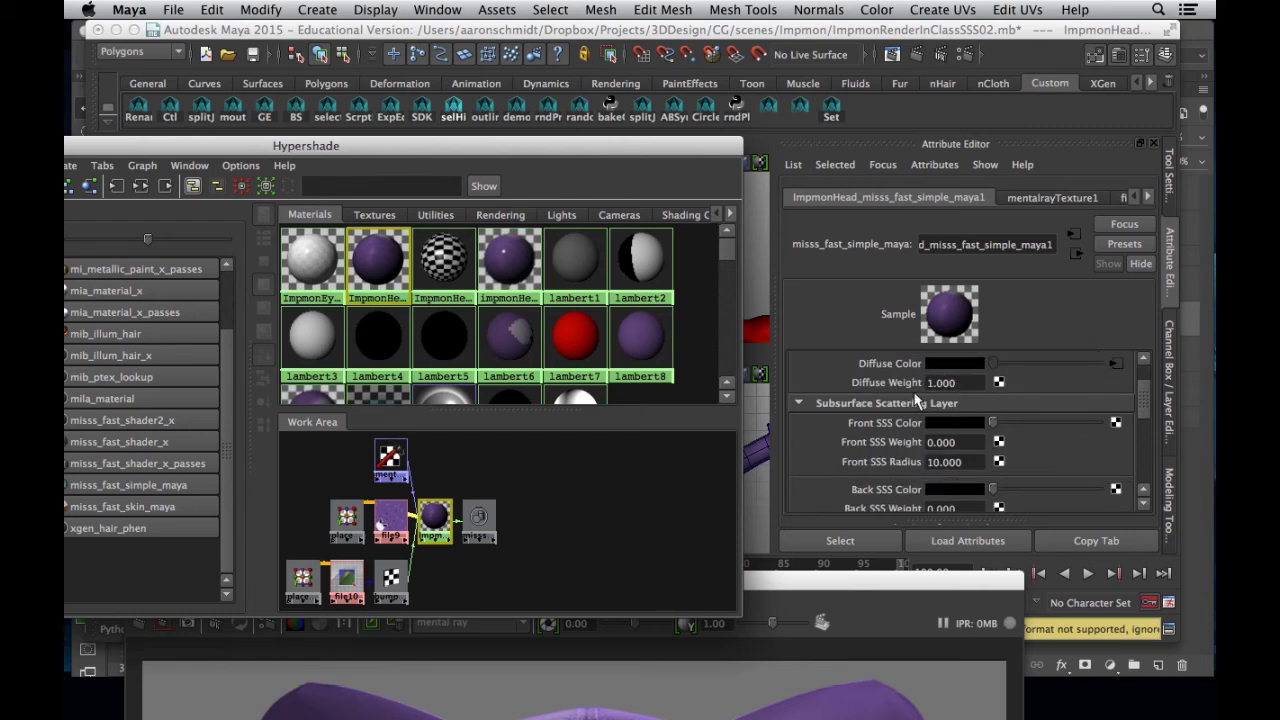
{"action": "scroll", "coordinate": [882, 412], "scroll_direction": "up", "scroll_amount": 2}
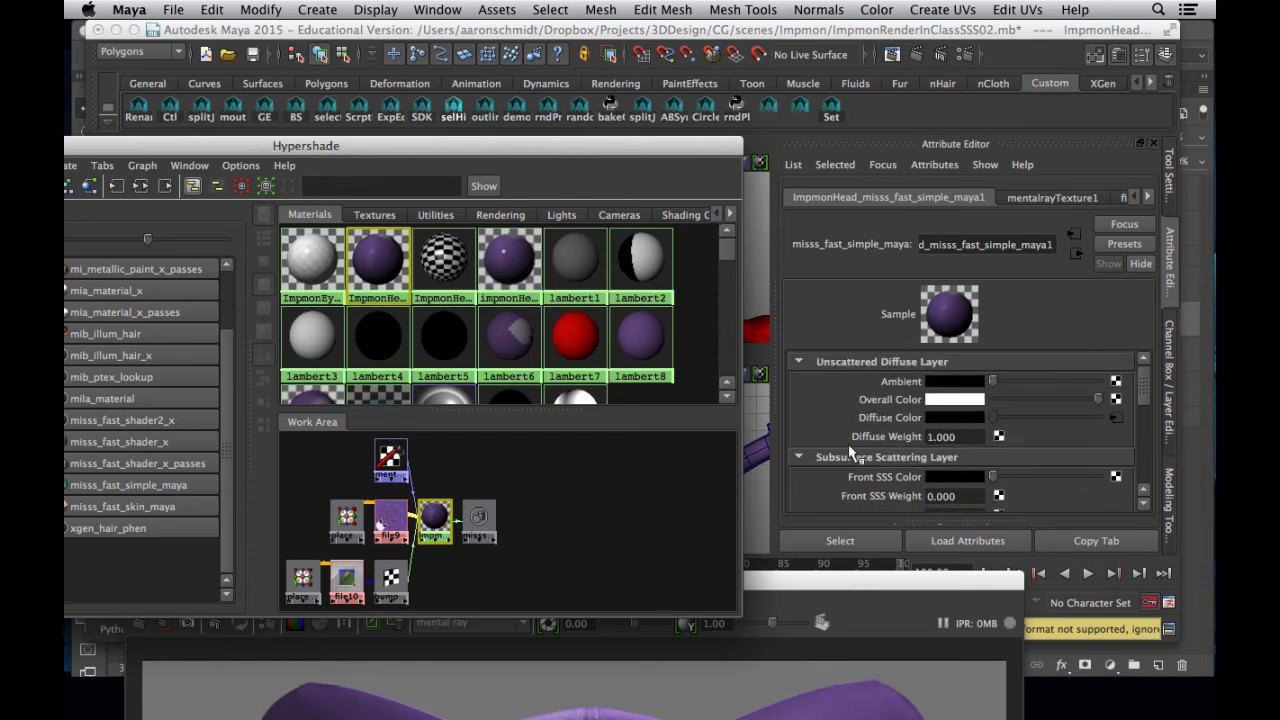
{"action": "scroll", "coordinate": [836, 461], "scroll_direction": "down", "scroll_amount": 4}
{"action": "scroll", "coordinate": [836, 460], "scroll_direction": "up", "scroll_amount": 4}
{"action": "scroll", "coordinate": [840, 460], "scroll_direction": "down", "scroll_amount": 4}
Set the head material's Back SSS Color to red and its Back SSS Weight to 0.5
{"action": "left_click_drag", "start_coordinate": [781, 593], "coordinate": [686, 172]}
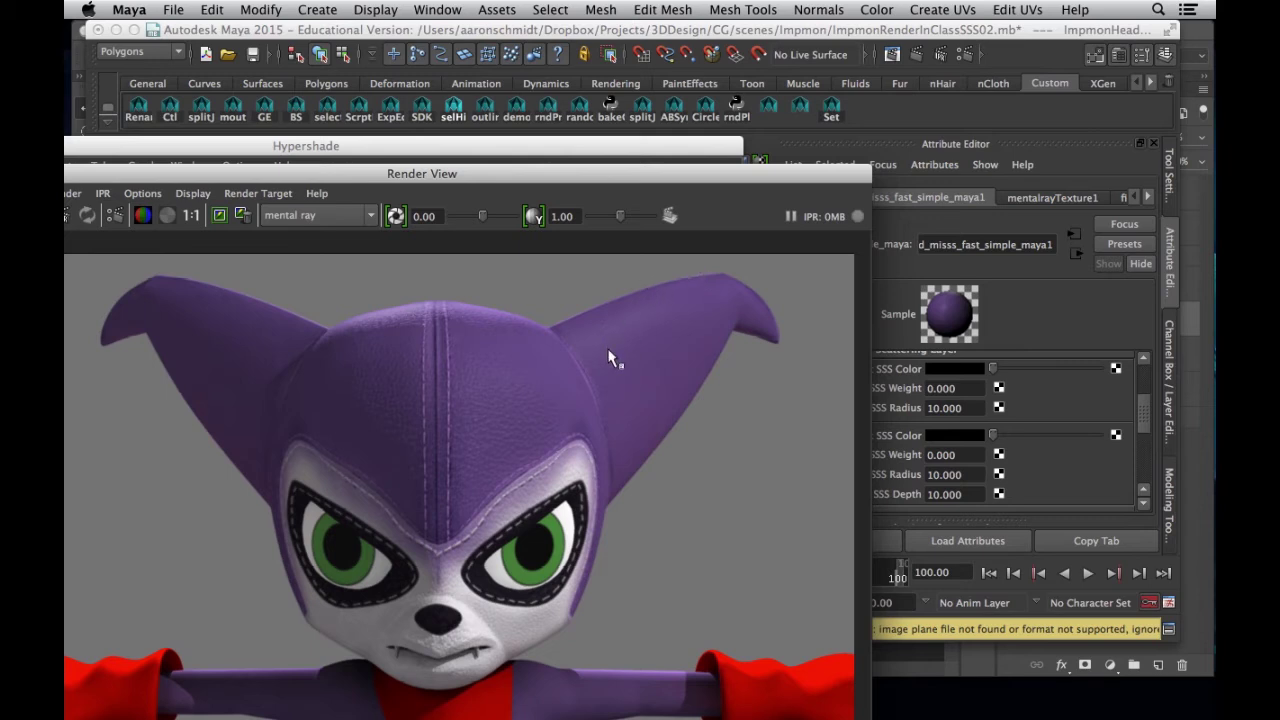
{"action": "left_click_drag", "start_coordinate": [702, 172], "coordinate": [600, 92]}
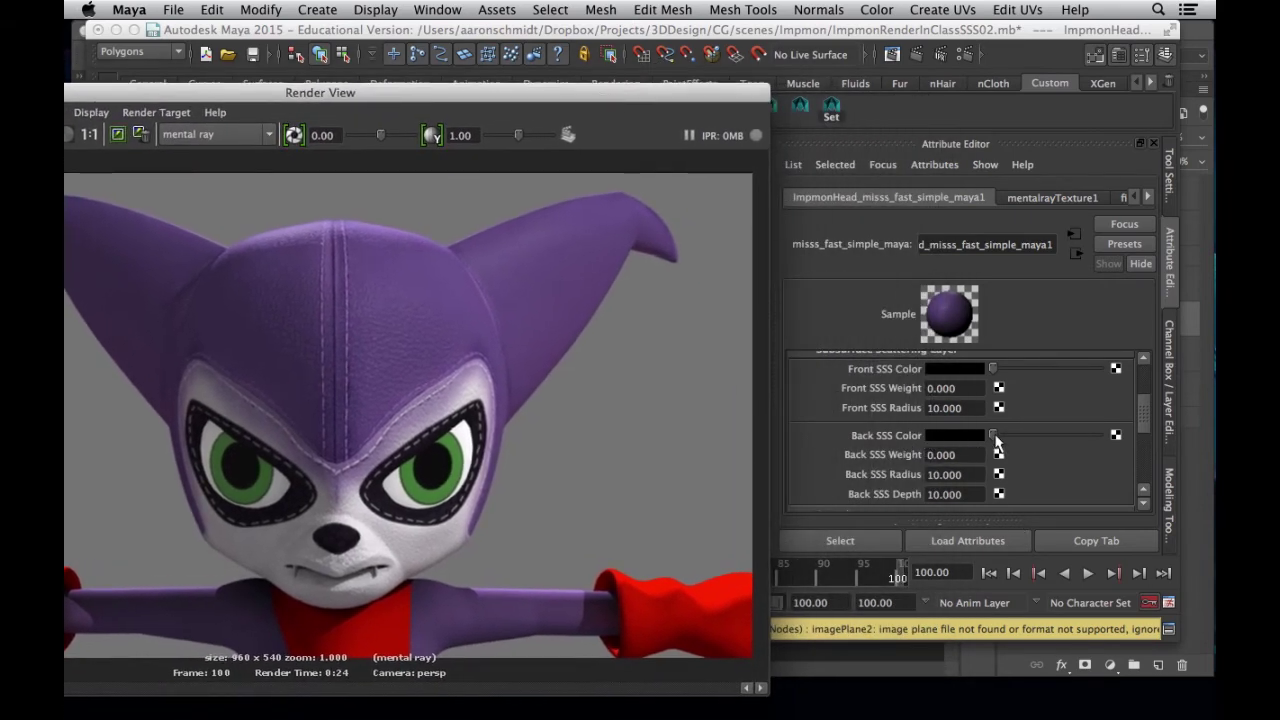
{"action": "left_click", "coordinate": [950, 435]}
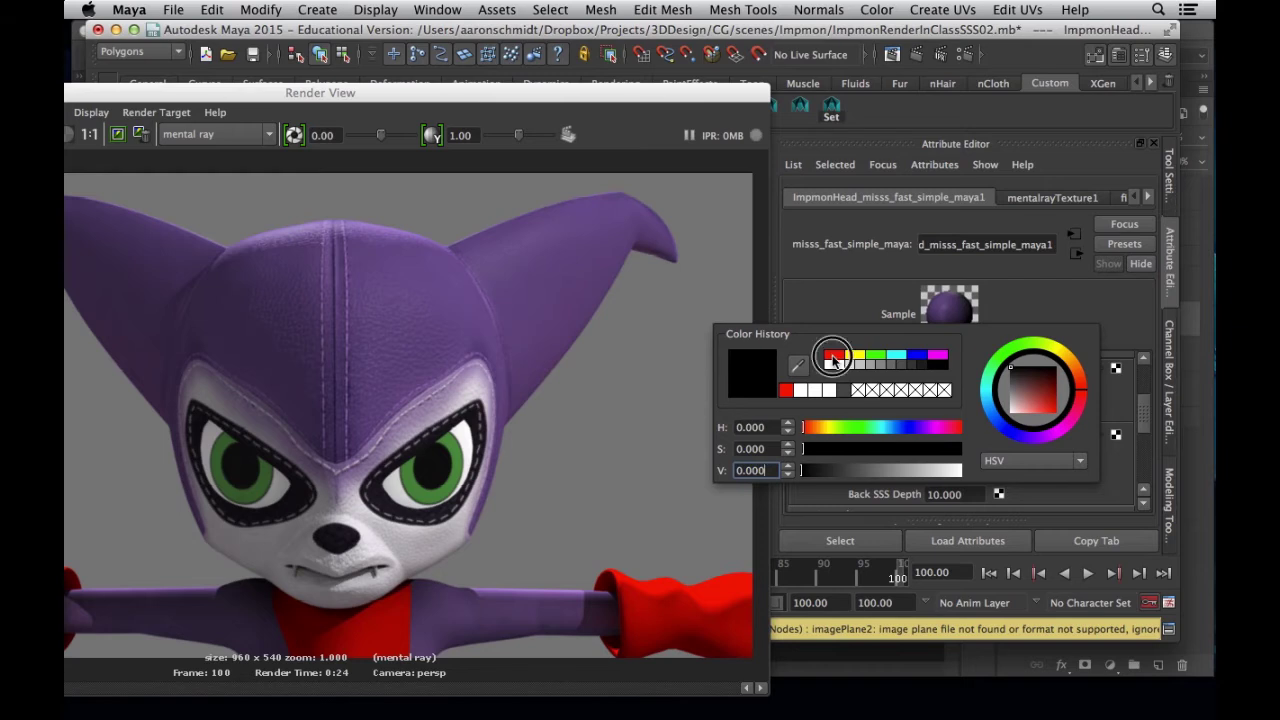
{"action": "left_click", "coordinate": [831, 354]}
{"action": "double_click", "coordinate": [941, 453]}
{"action": "type", "text": ".5"}
{"action": "key", "text": "Return"}
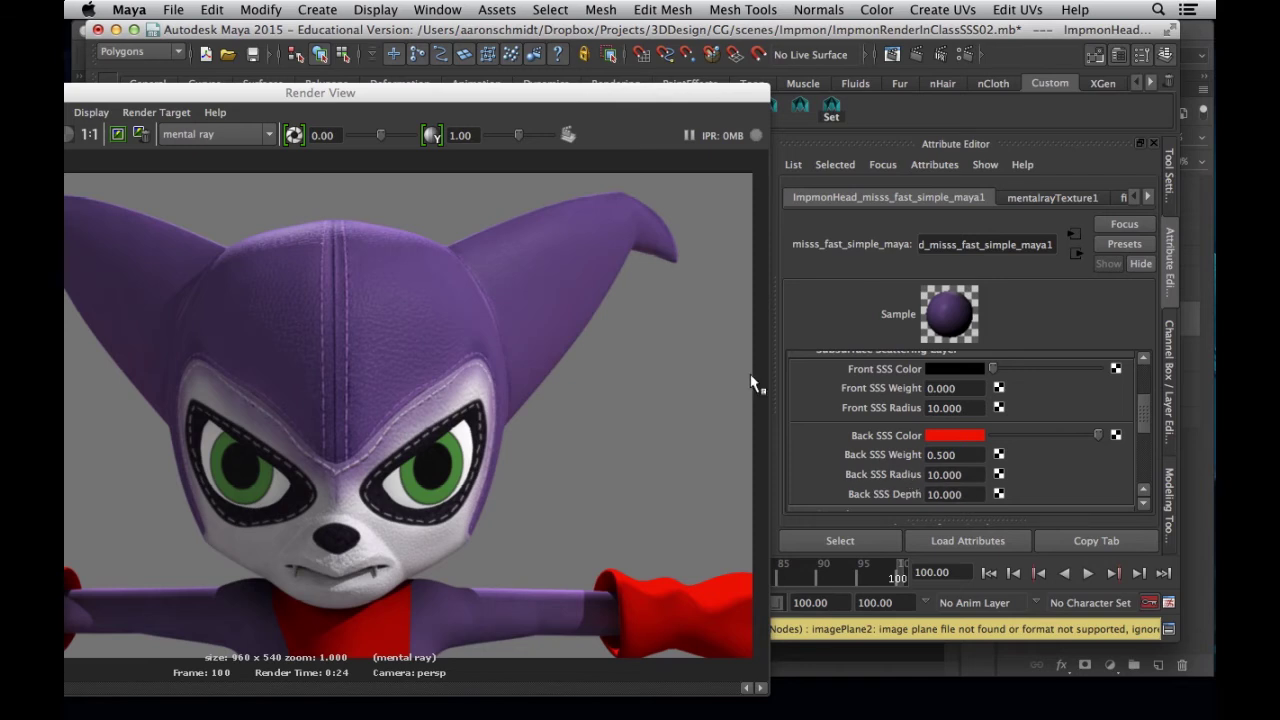
Render the full frame to test the red back scattering on the head
{"action": "left_click_drag", "start_coordinate": [527, 93], "coordinate": [851, 54]}
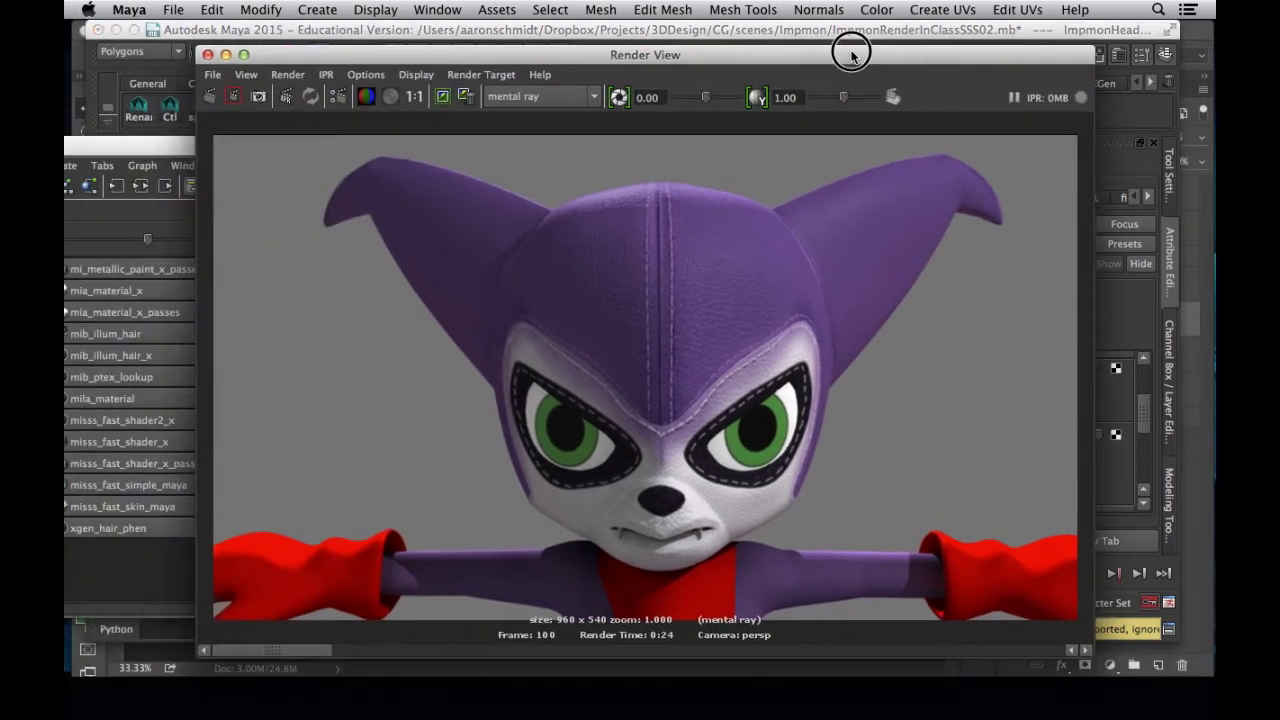
{"action": "left_click", "coordinate": [211, 96]}
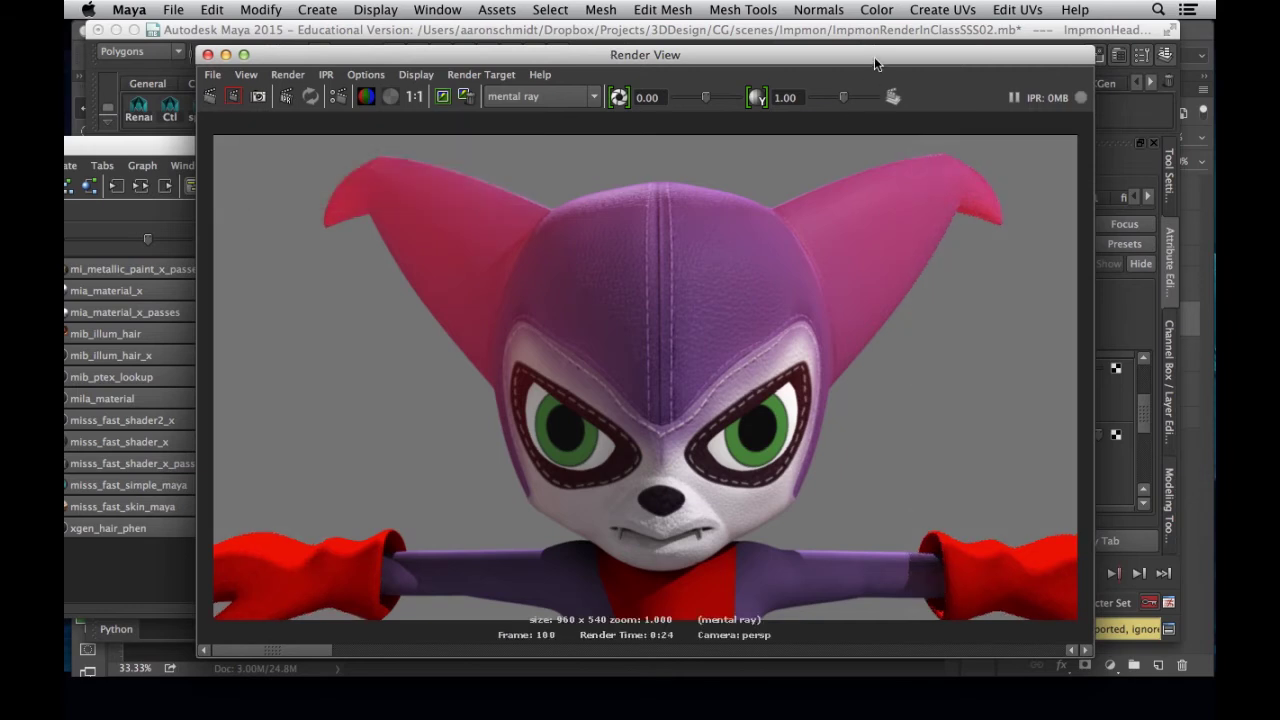
{"action": "left_click_drag", "start_coordinate": [874, 57], "coordinate": [427, 64]}
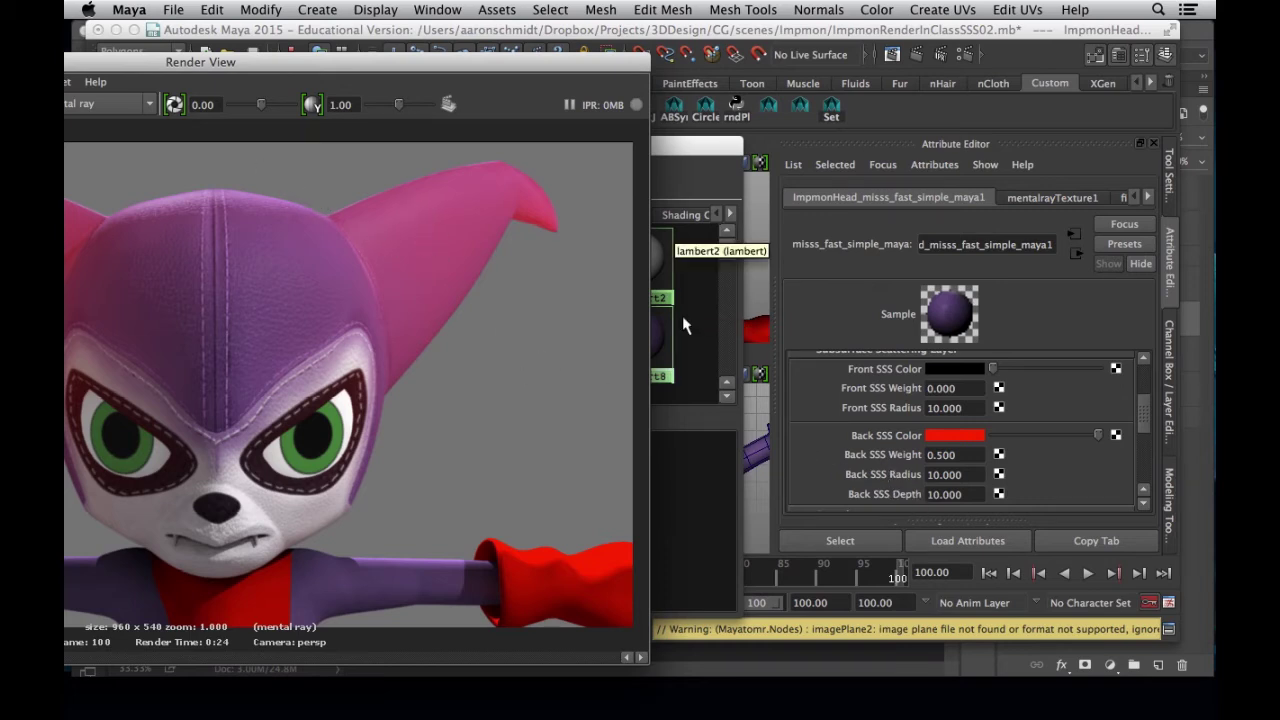
Set the head material's Back SSS Radius to 1 and its Back SSS Depth to 3
{"action": "double_click", "coordinate": [943, 474]}
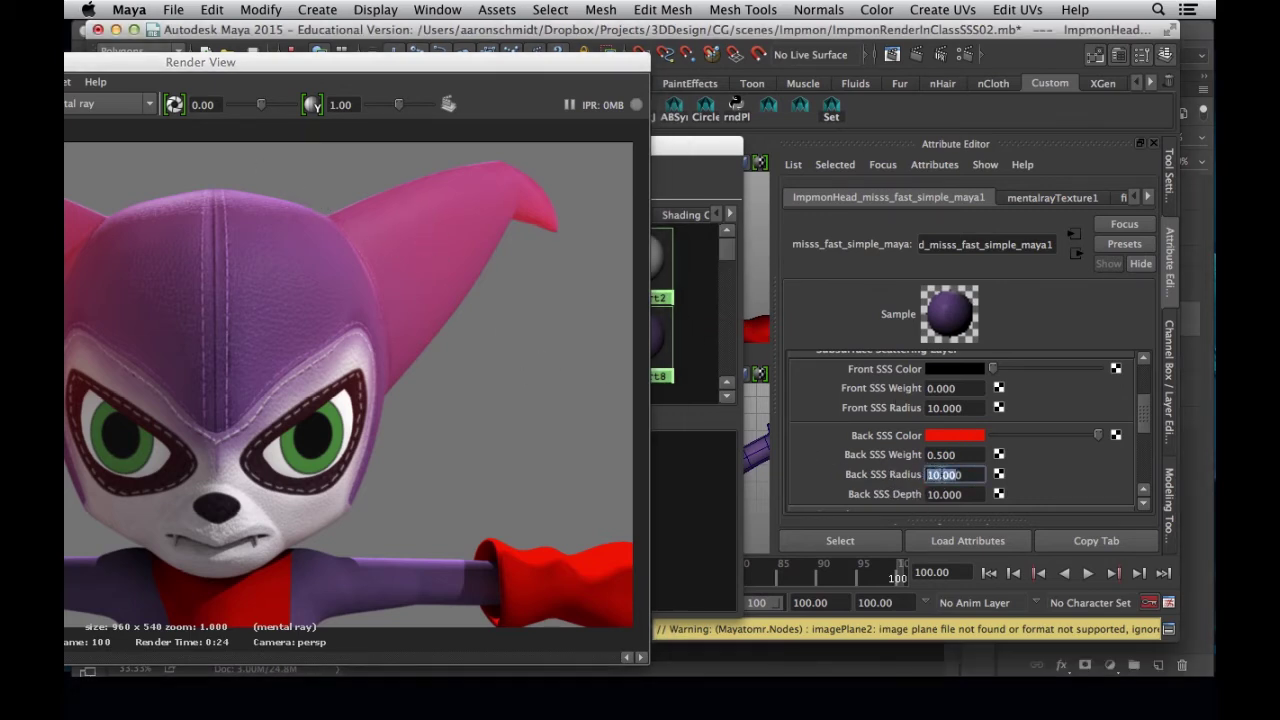
{"action": "type", "text": "1"}
{"action": "key", "text": "Tab"}
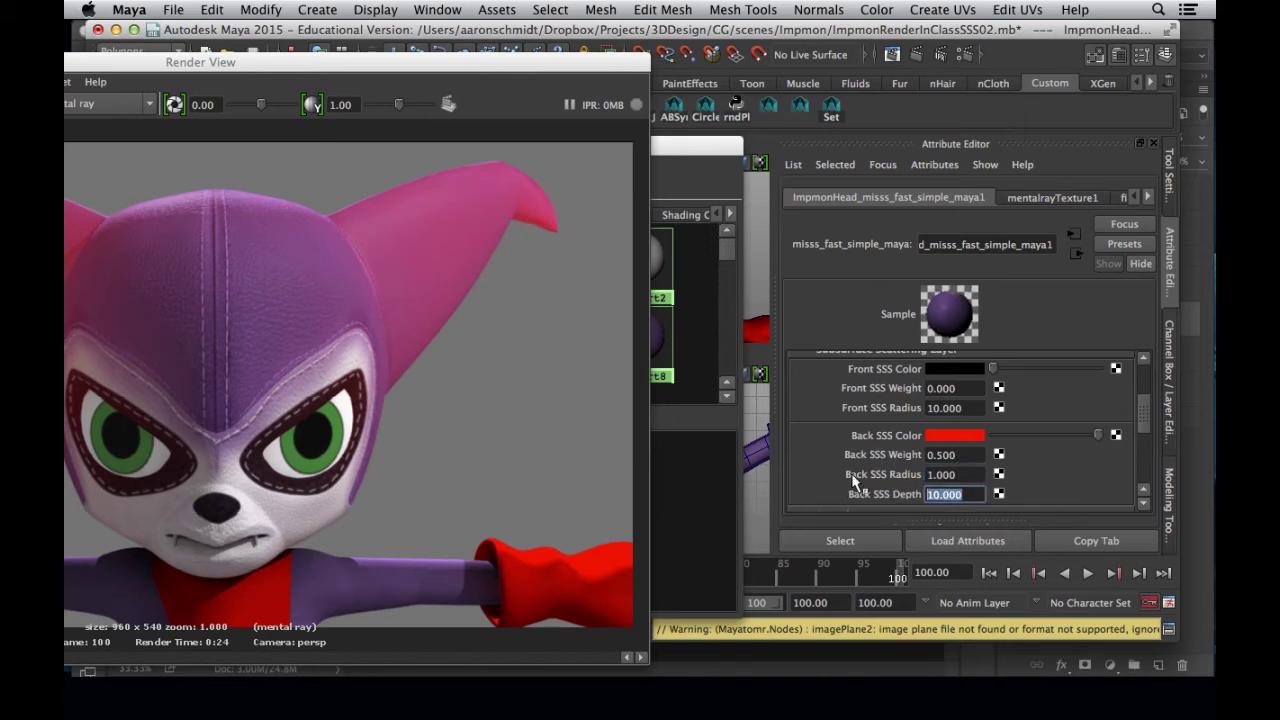
Keep the current rendered image and render the frame again with the reduced back scattering radius and depth
{"action": "left_click_drag", "start_coordinate": [473, 62], "coordinate": [967, 39]}
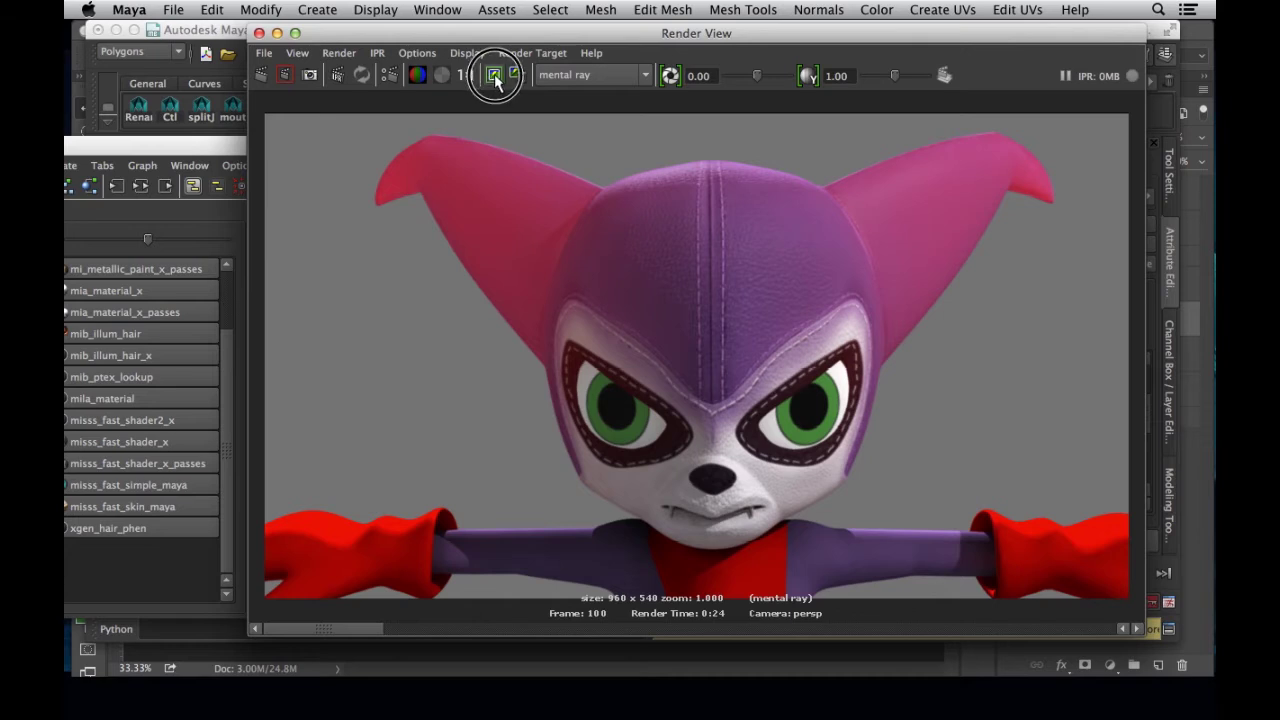
{"action": "left_click", "coordinate": [262, 76]}
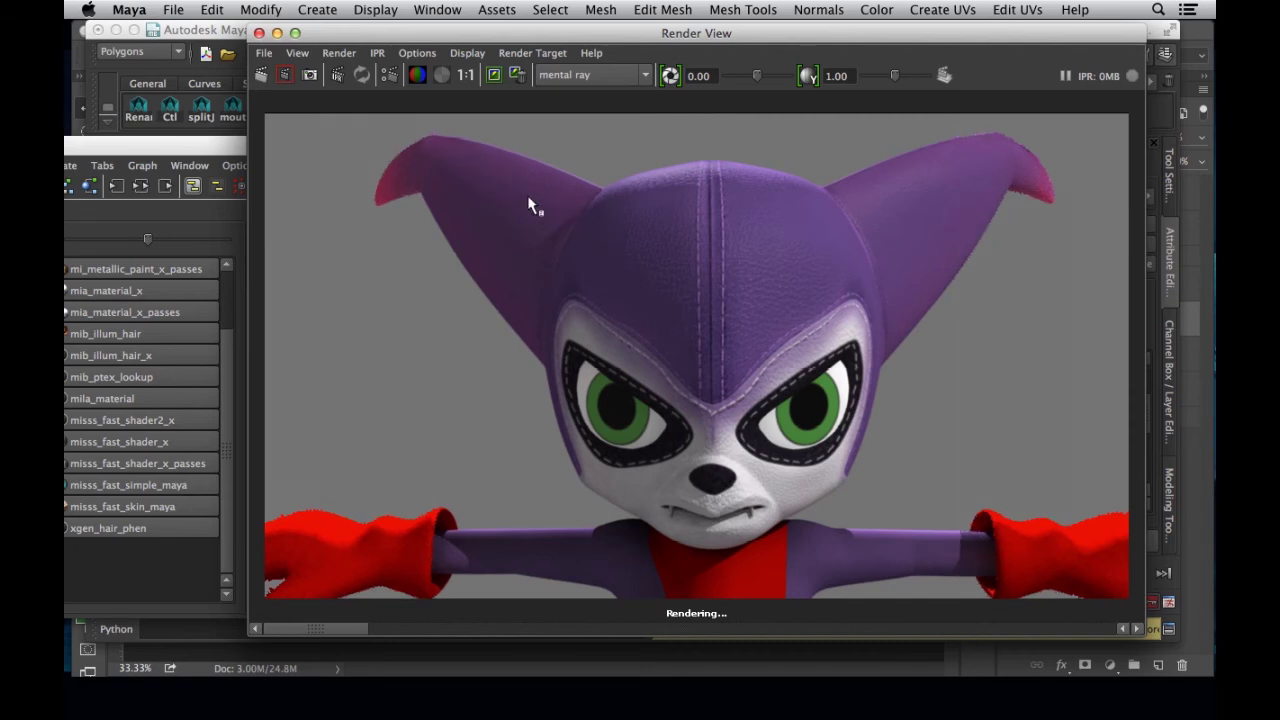
{"action": "left_click_drag", "start_coordinate": [586, 34], "coordinate": [545, 30]}
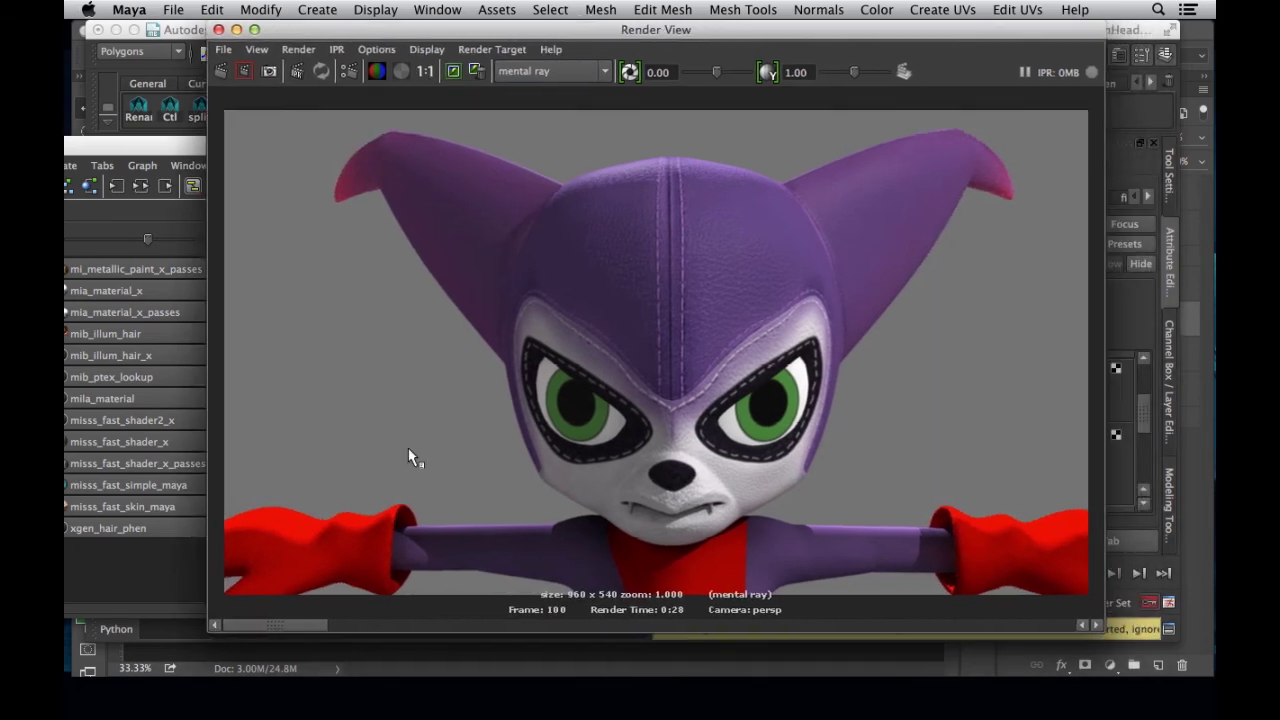
Keep the new render, compare it with the earlier red-eared one and remove that earlier image
{"action": "left_click", "coordinate": [453, 71]}
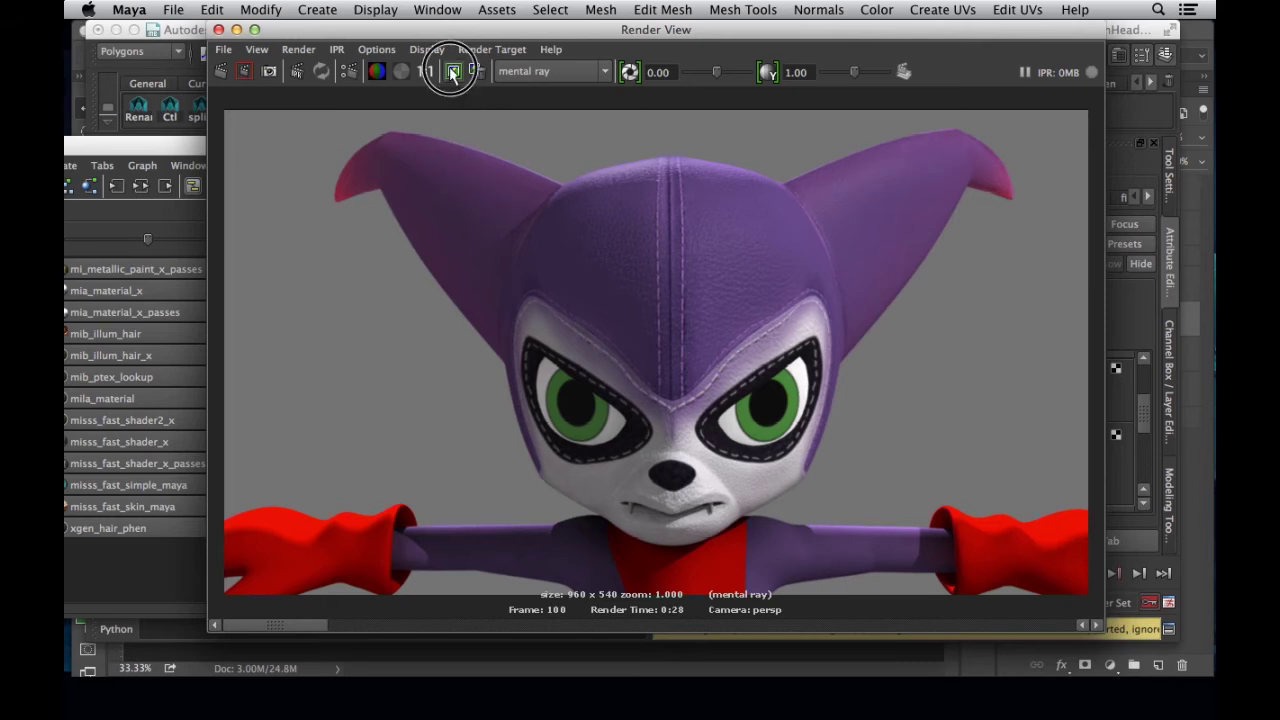
{"action": "left_click_drag", "start_coordinate": [285, 627], "coordinate": [486, 624]}
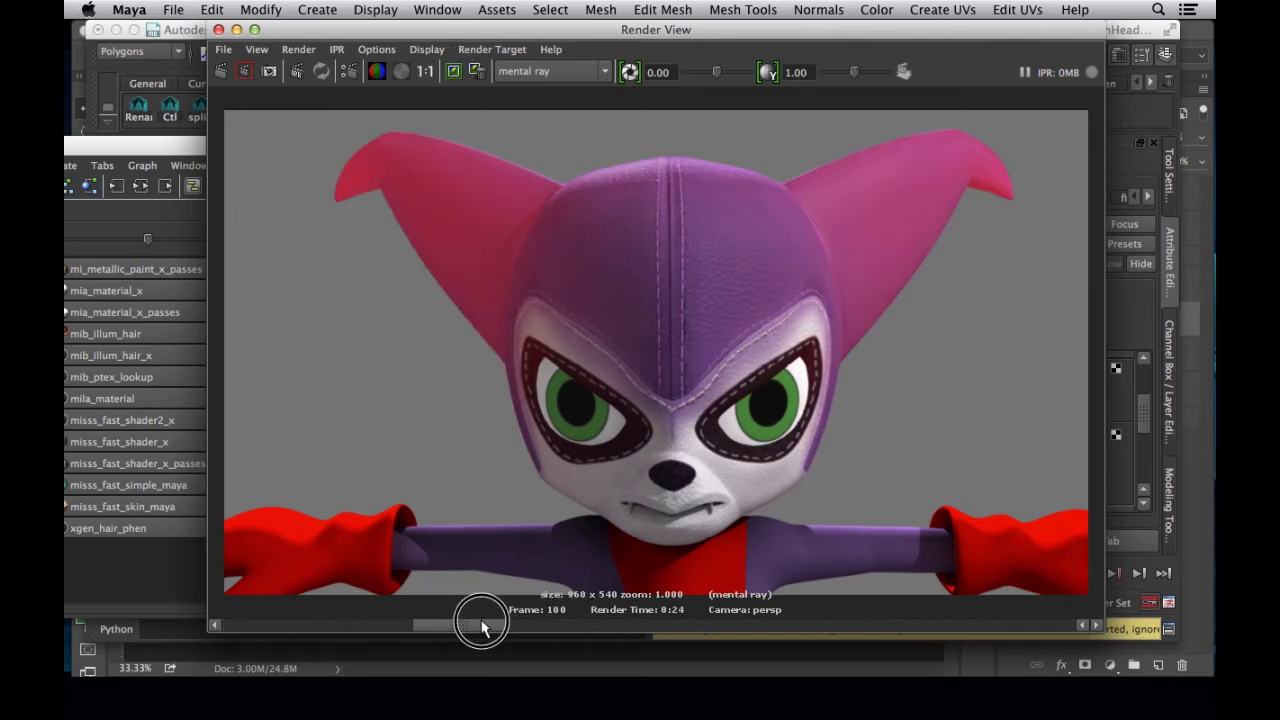
{"action": "left_click", "coordinate": [476, 71]}
{"action": "left_click_drag", "start_coordinate": [376, 630], "coordinate": [318, 586]}
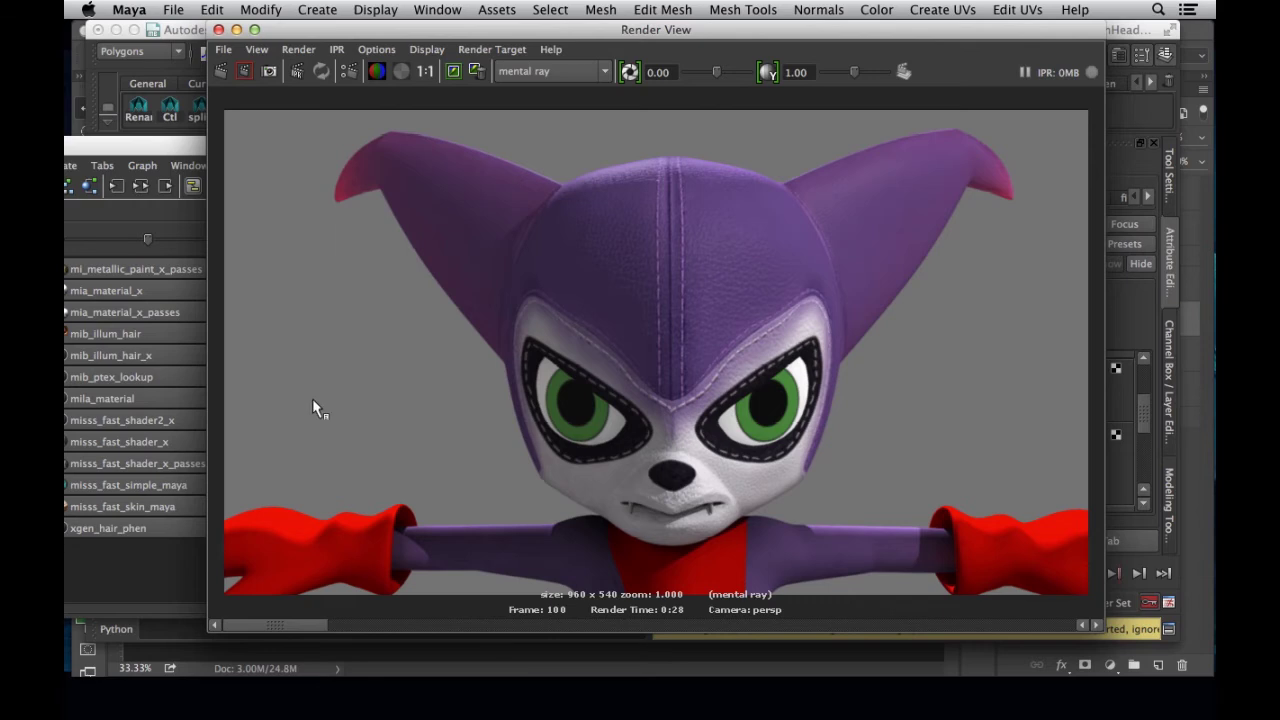
Set the head material's Back SSS Color to black and its Back SSS Weight to 0
{"action": "left_click_drag", "start_coordinate": [356, 40], "coordinate": [312, 42]}
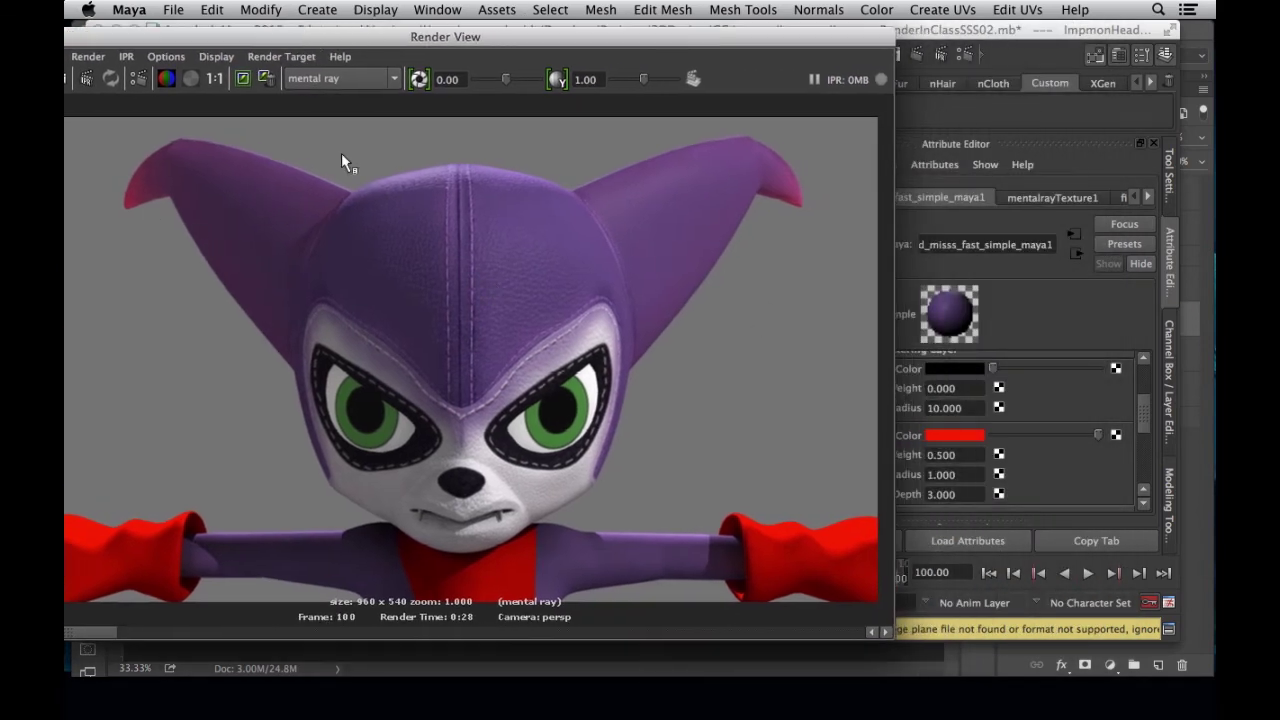
{"action": "left_click_drag", "start_coordinate": [835, 51], "coordinate": [680, 86]}
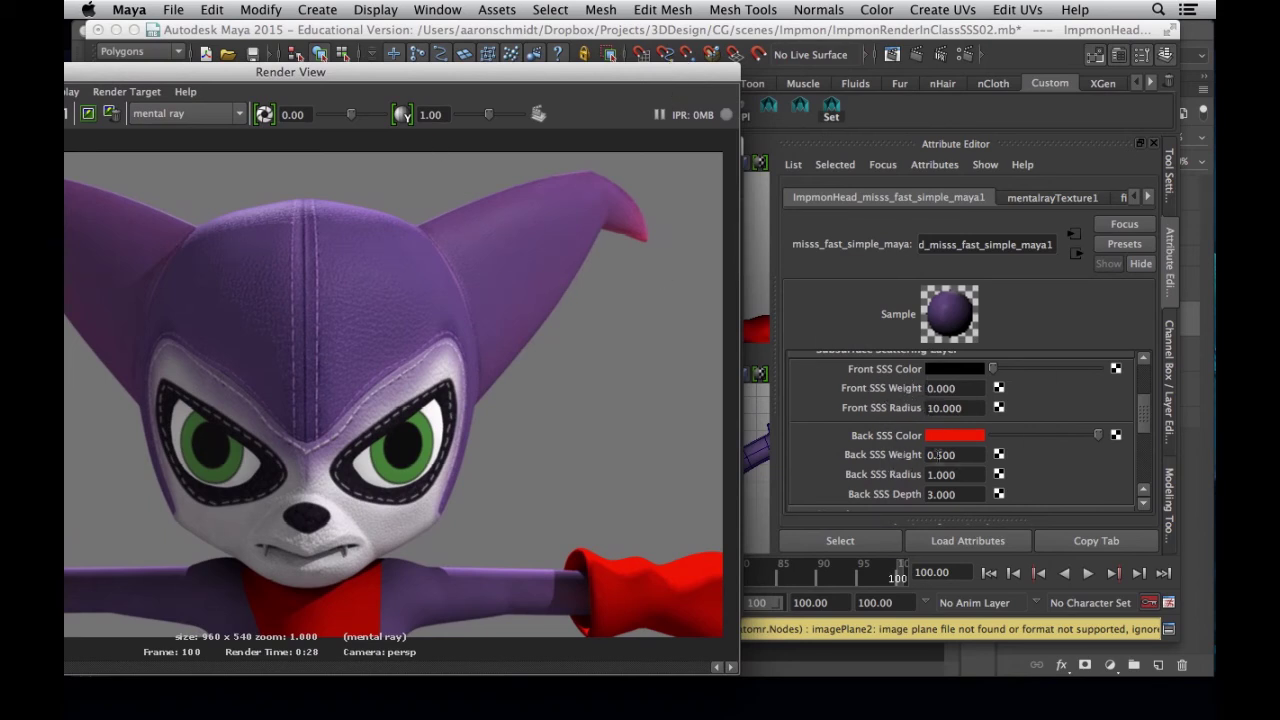
{"action": "left_click_drag", "start_coordinate": [470, 71], "coordinate": [409, 56]}
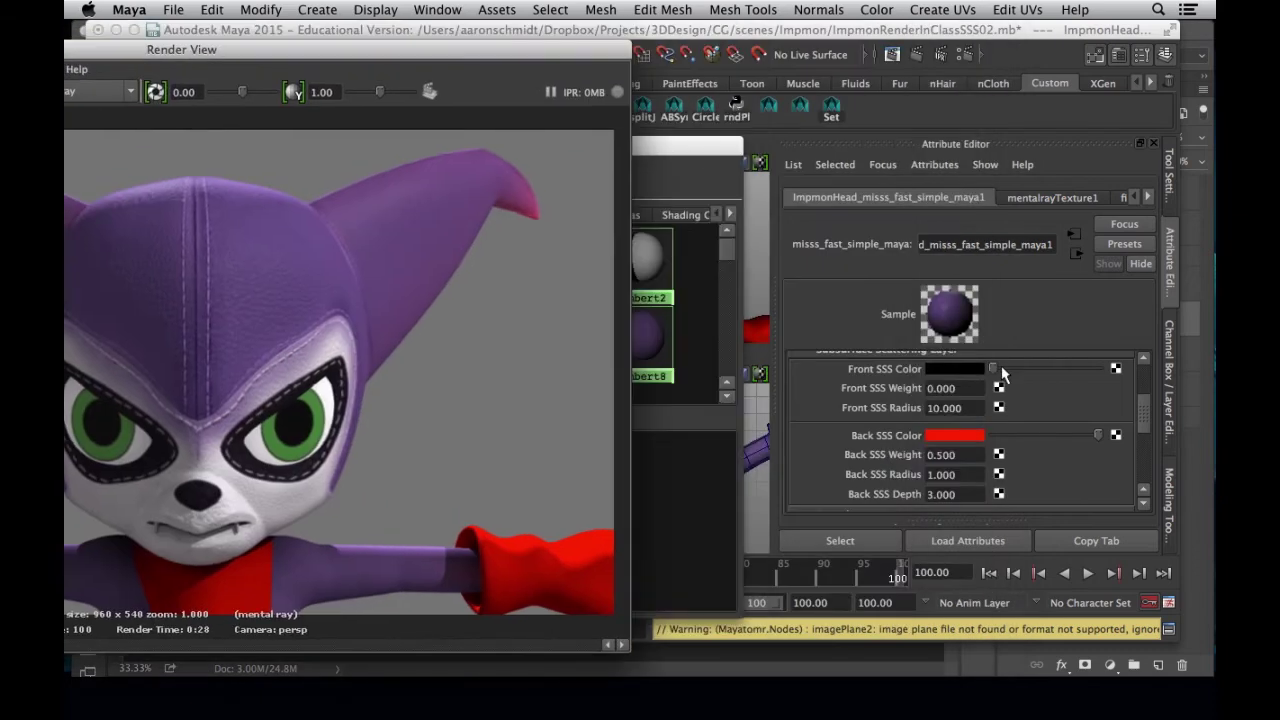
{"action": "left_click_drag", "start_coordinate": [1000, 434], "coordinate": [943, 445]}
{"action": "double_click", "coordinate": [943, 454]}
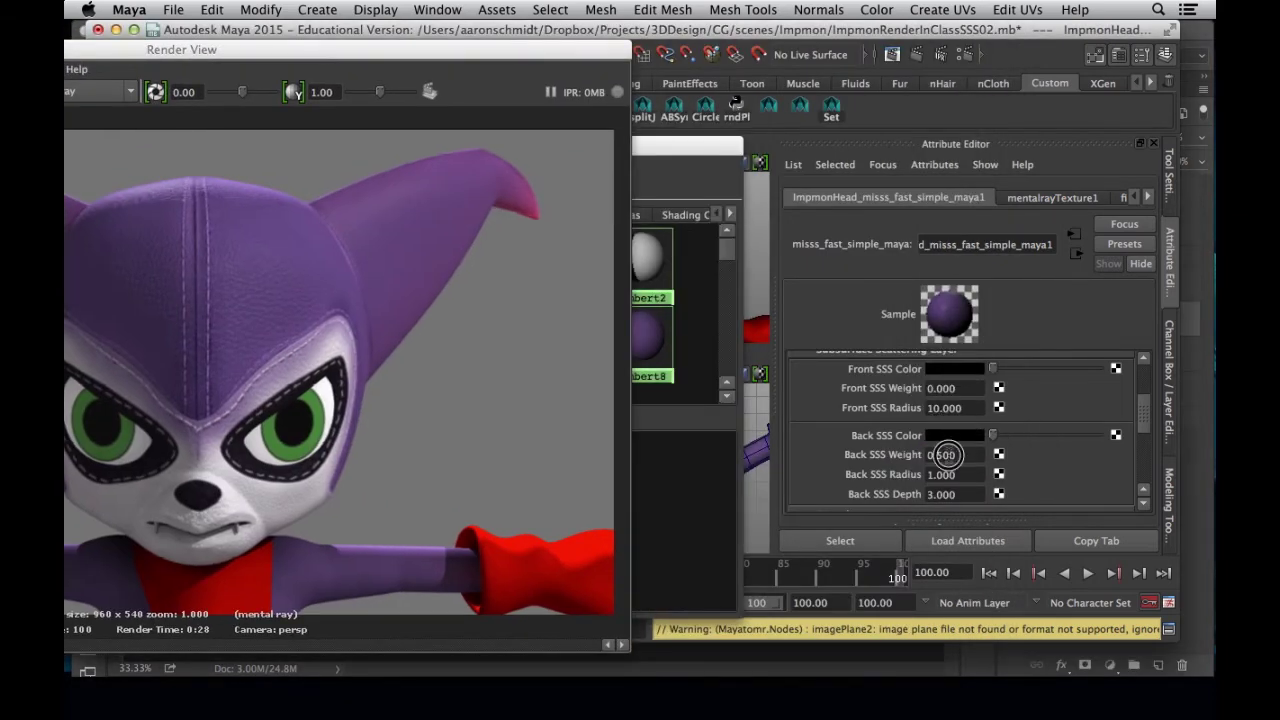
{"action": "type", "text": "0"}
{"action": "key", "text": "Return"}
Set the head material's Front SSS Color to red, Front SSS Weight to 0.5 and Front SSS Radius to 3
{"action": "left_click", "coordinate": [936, 368]}
{"action": "type", "text": "1"}
{"action": "key", "text": "Return"}
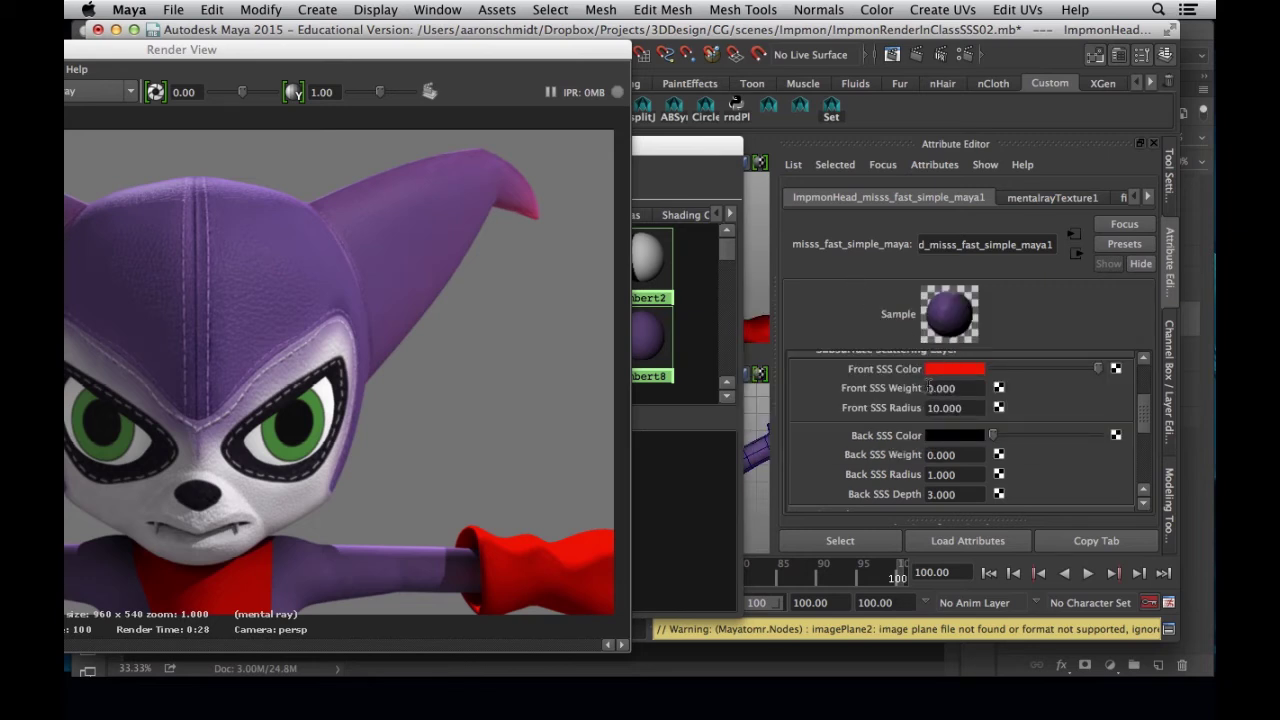
{"action": "left_click", "coordinate": [960, 388]}
{"action": "type", "text": "0.5"}
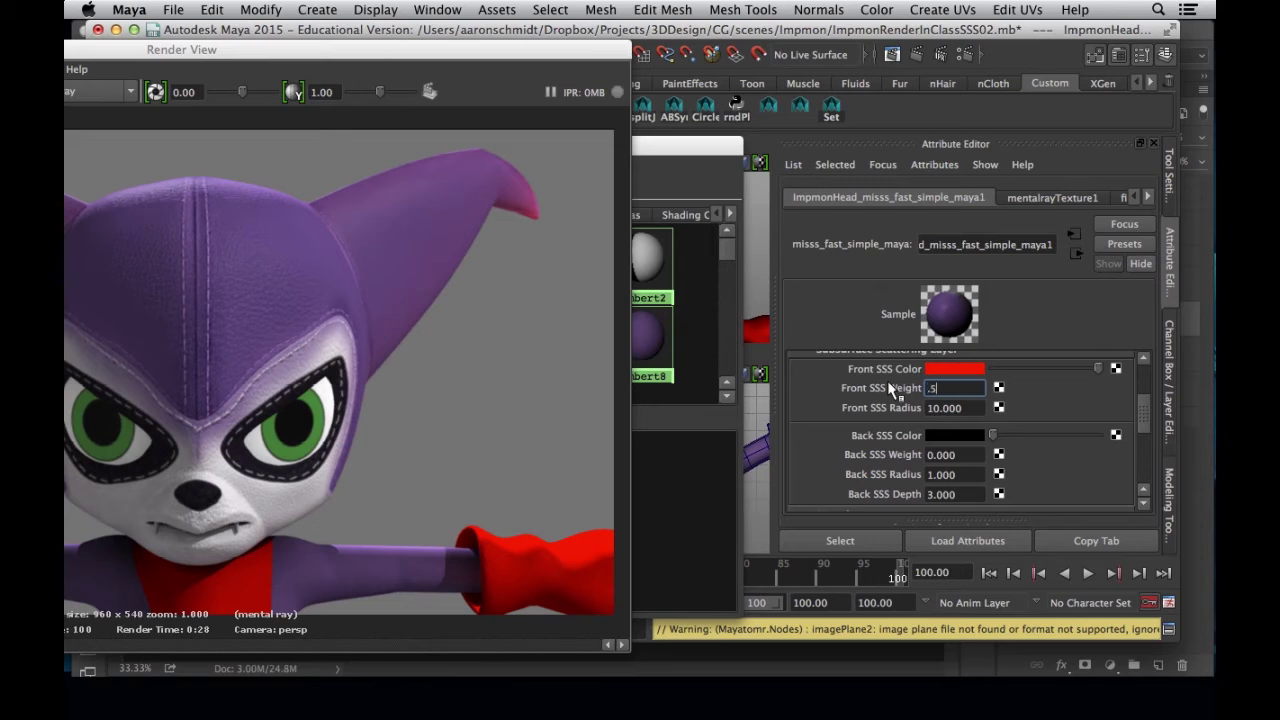
{"action": "key", "text": "Return"}
{"action": "left_click", "coordinate": [946, 407]}
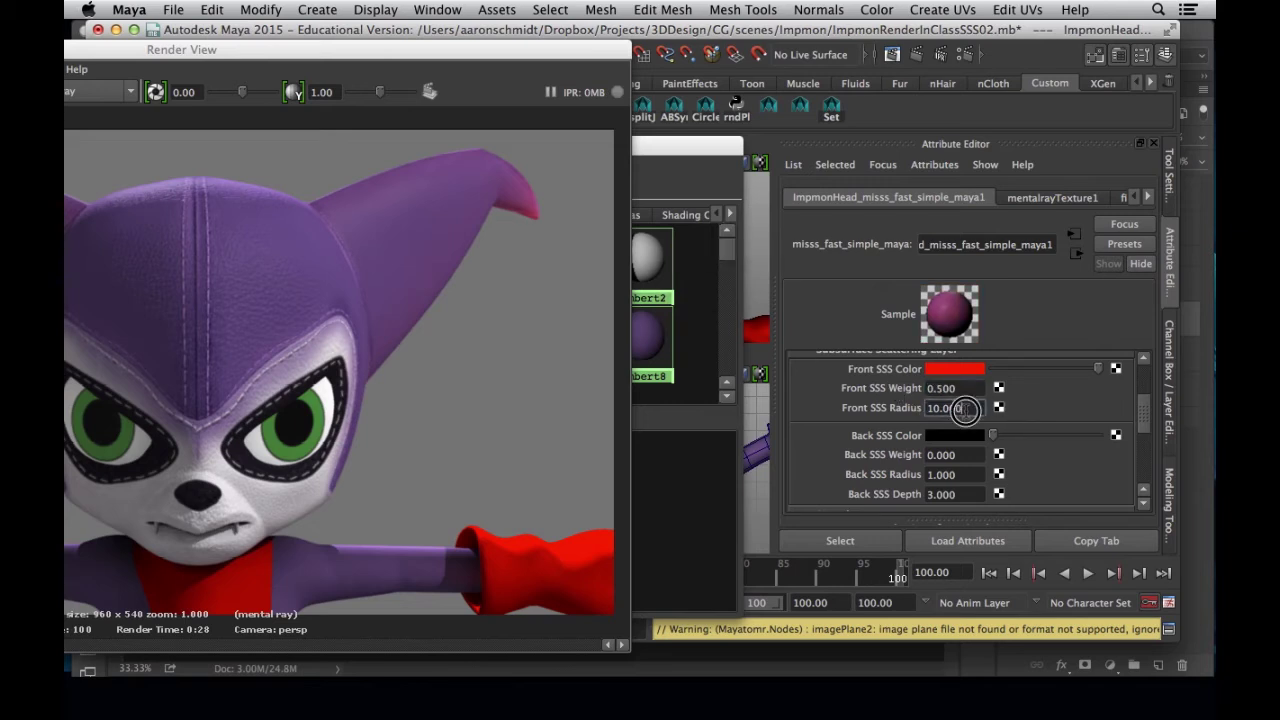
{"action": "type", "text": "3"}
{"action": "key", "text": "Return"}
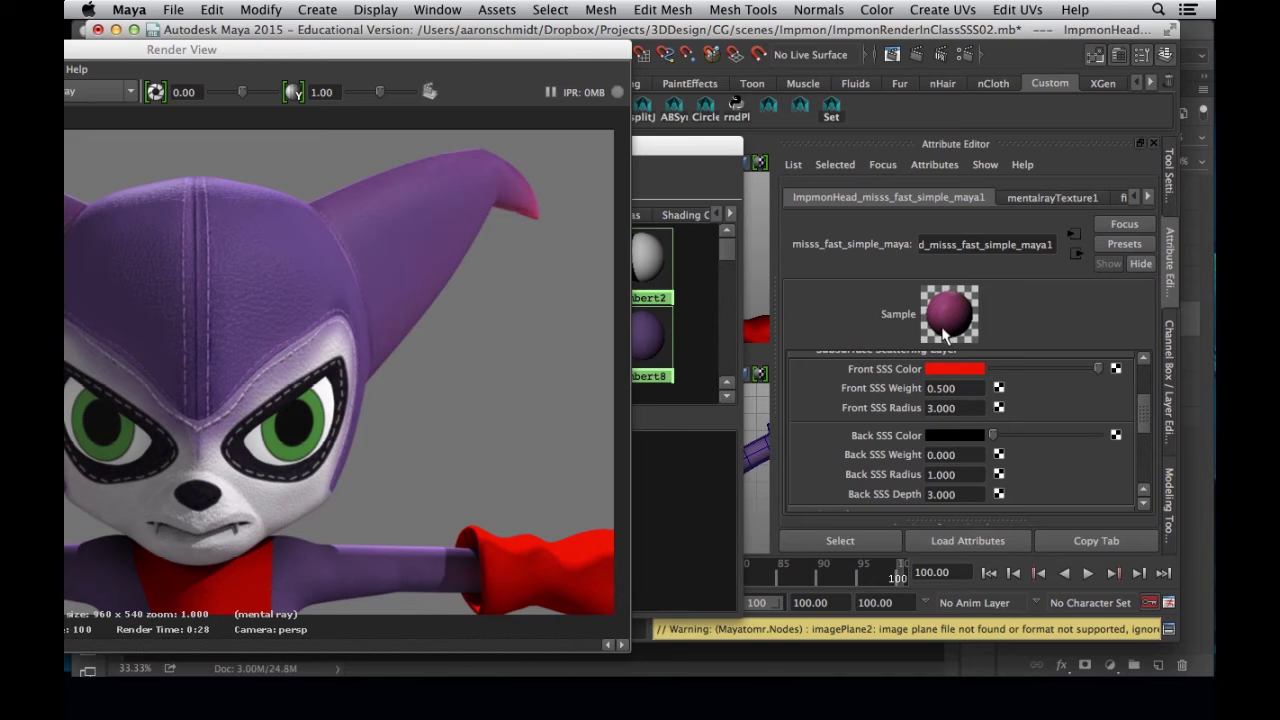
Set the head material's Front SSS Radius to 1 and render the frame again
{"action": "left_click", "coordinate": [948, 407]}
{"action": "type", "text": "1"}
{"action": "key", "text": "Return"}
{"action": "double_click", "coordinate": [513, 57]}
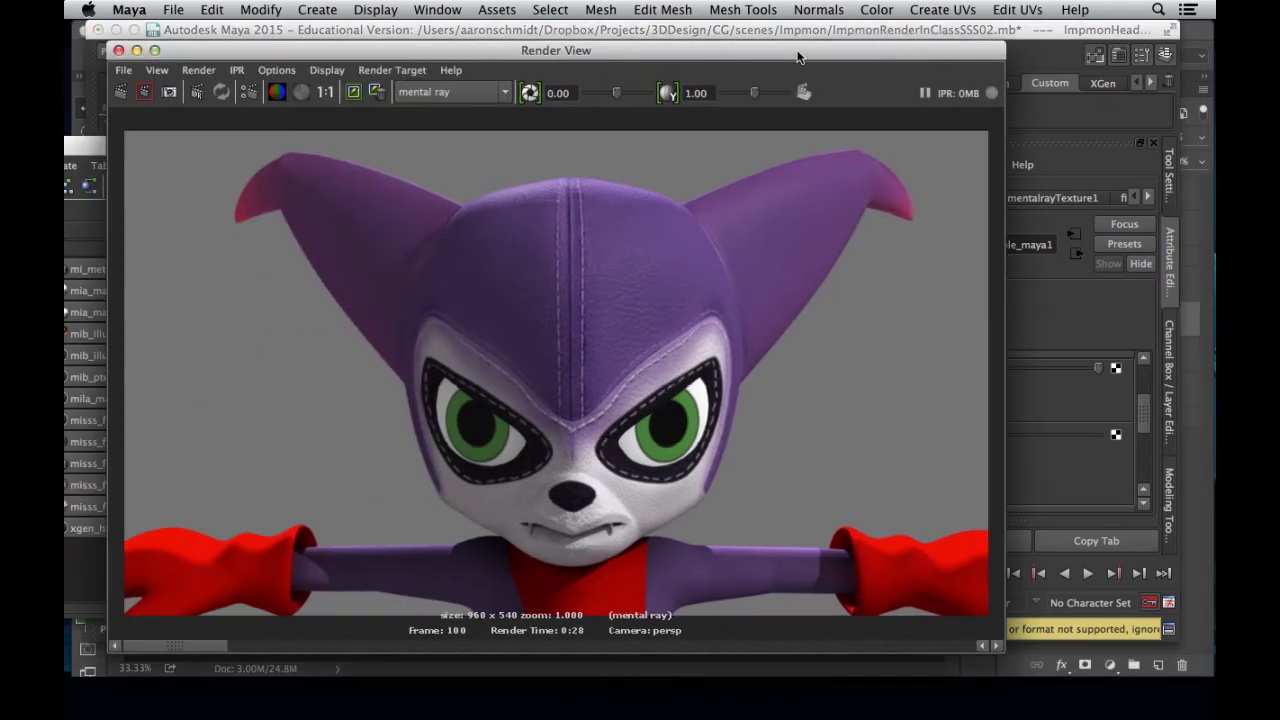
{"action": "left_click", "coordinate": [144, 92]}
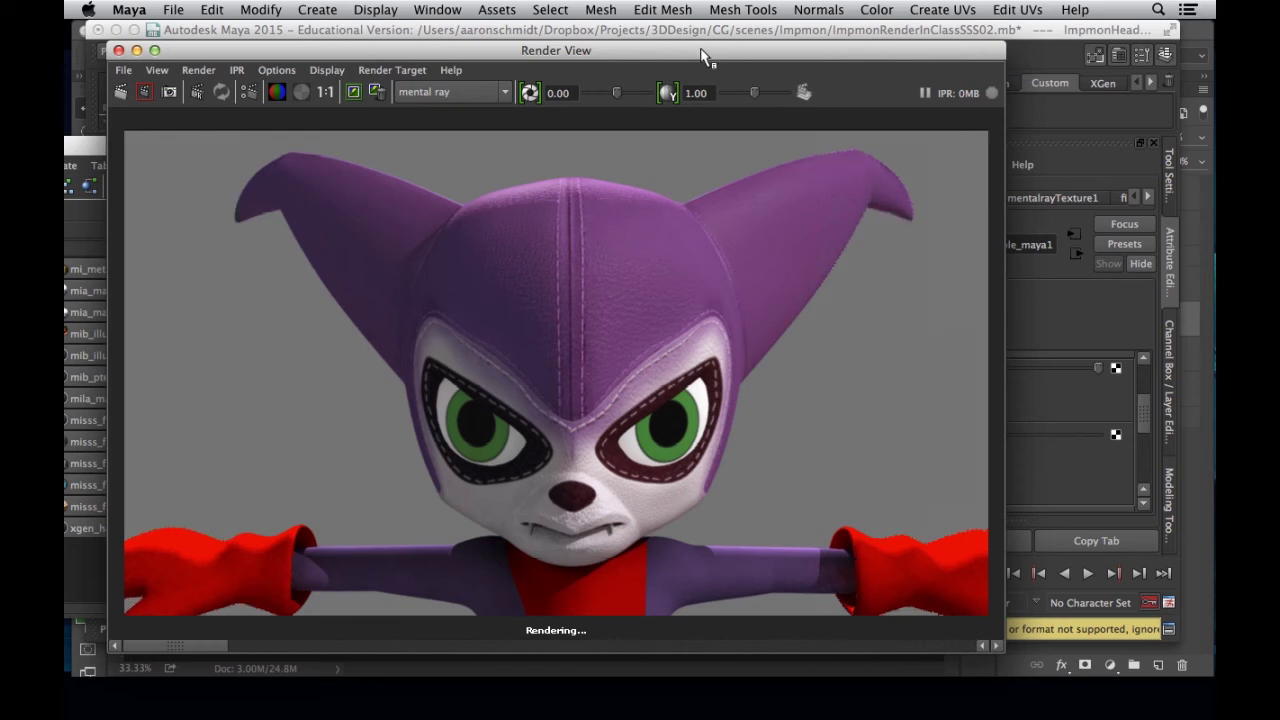
Set the head material's Front SSS Weight to 0.1 and render the frame again
{"action": "left_click_drag", "start_coordinate": [690, 42], "coordinate": [395, 54]}
{"action": "left_click_drag", "start_coordinate": [962, 388], "coordinate": [934, 388]}
{"action": "type", "text": "1"}
{"action": "key", "text": "Return"}
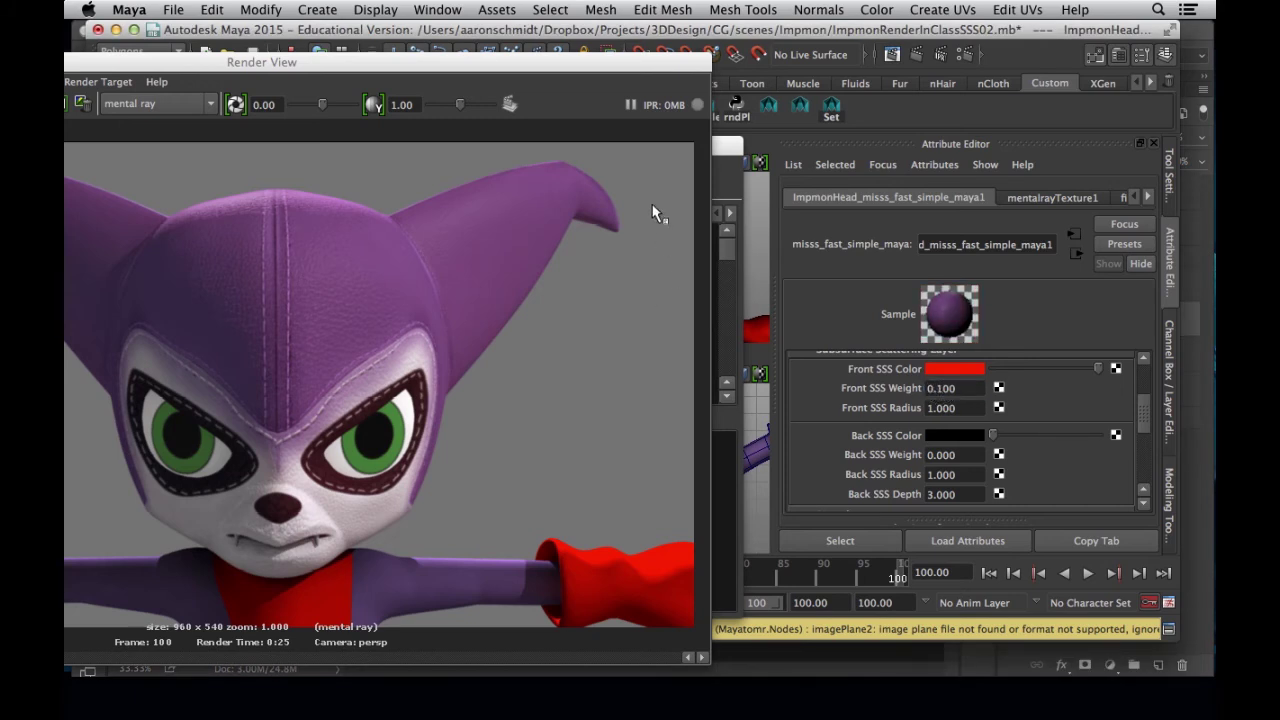
{"action": "left_click_drag", "start_coordinate": [550, 63], "coordinate": [907, 30]}
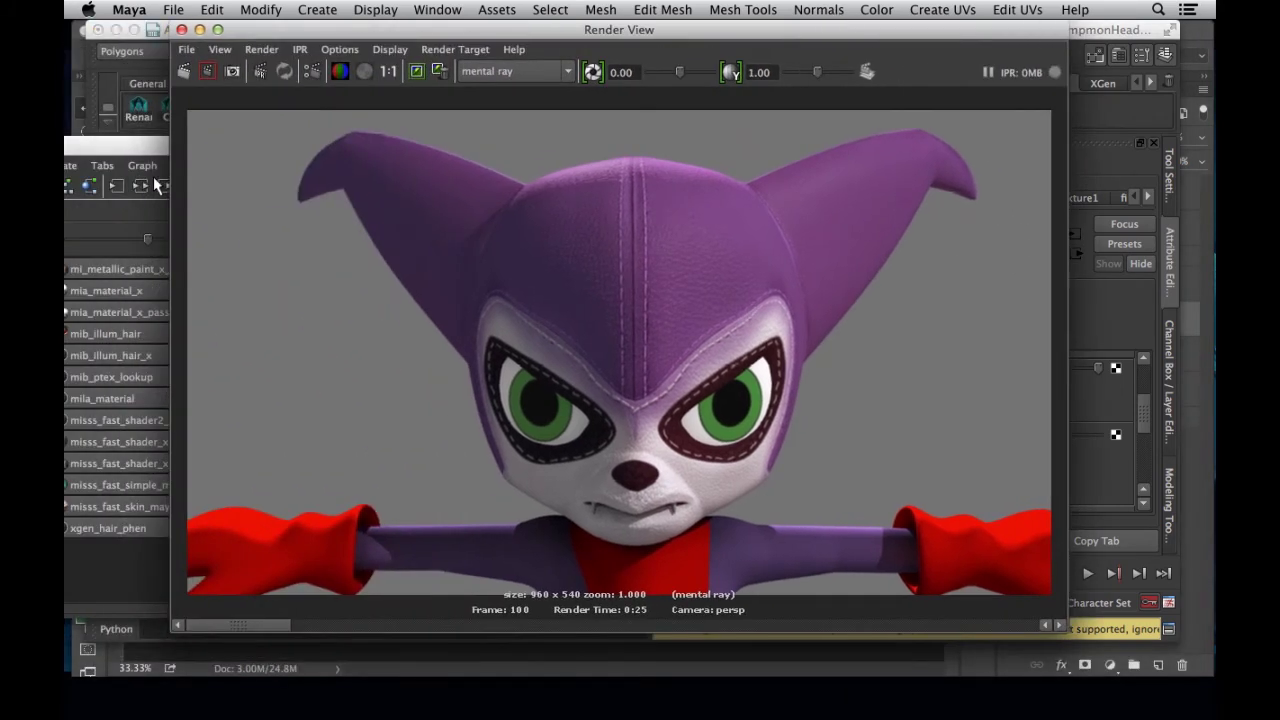
{"action": "left_click", "coordinate": [207, 74]}
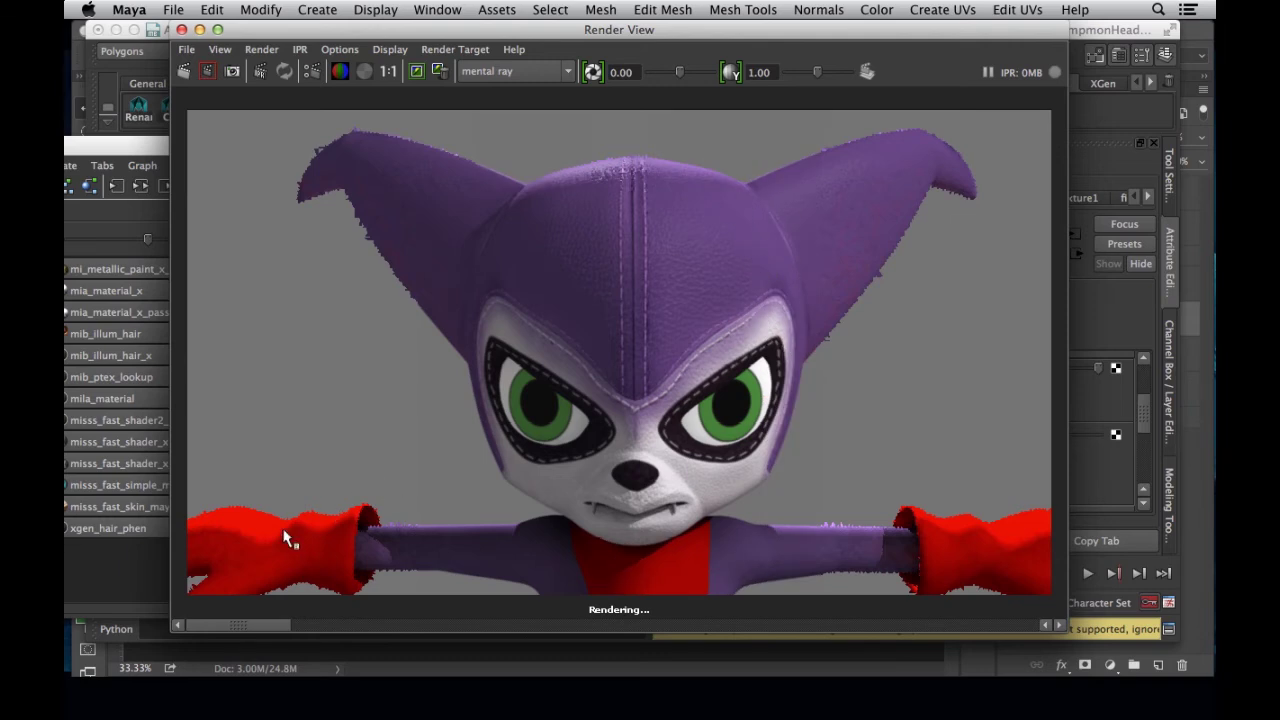
Compare the weaker front scattering render with the stored renders and remove one stored image
{"action": "left_click", "coordinate": [245, 626]}
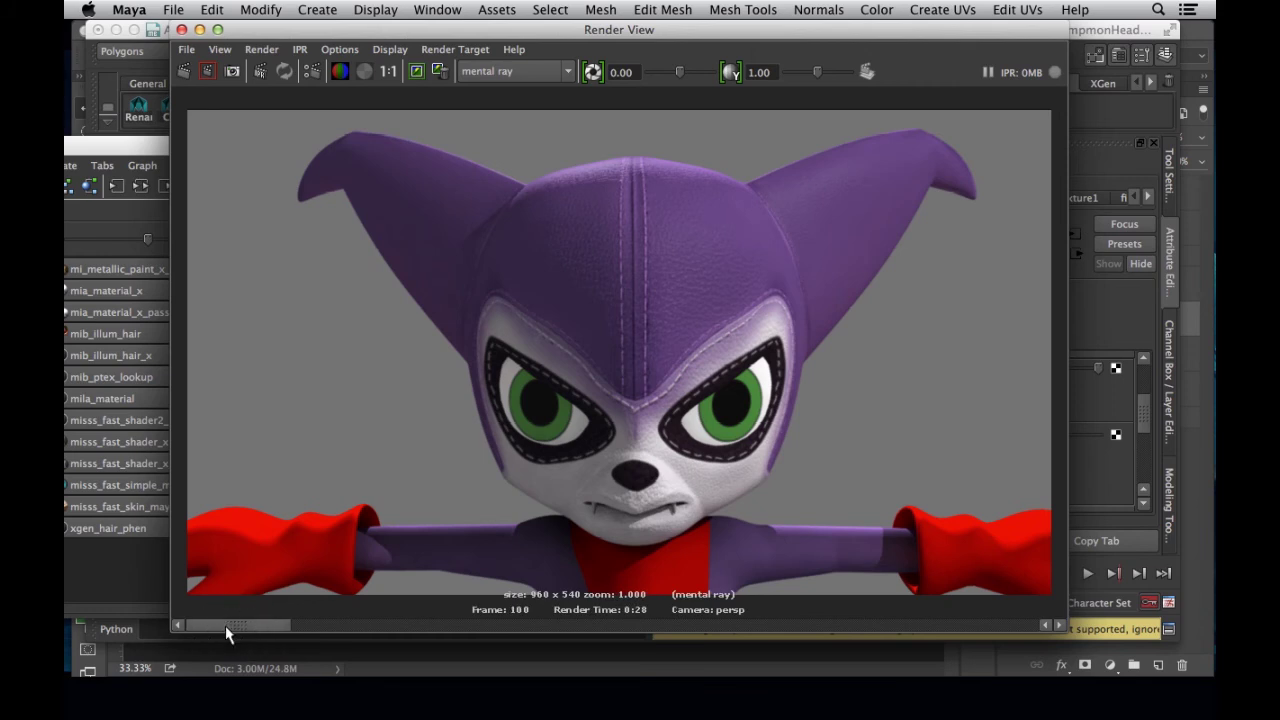
{"action": "left_click_drag", "start_coordinate": [244, 626], "coordinate": [430, 612]}
{"action": "left_click", "coordinate": [439, 71]}
{"action": "left_click_drag", "start_coordinate": [325, 626], "coordinate": [294, 503]}
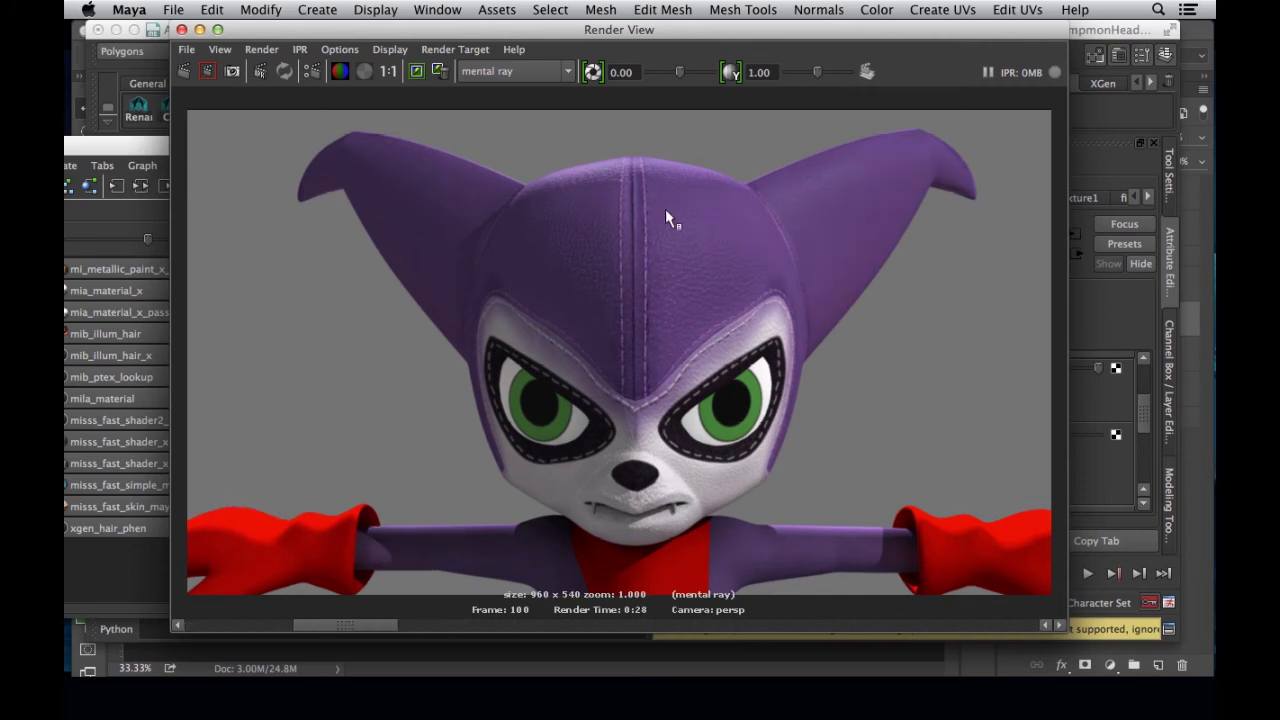
Set the head material's Back SSS Color to red and its Back SSS Weight to 0.5
{"action": "left_click_drag", "start_coordinate": [945, 39], "coordinate": [691, 90]}
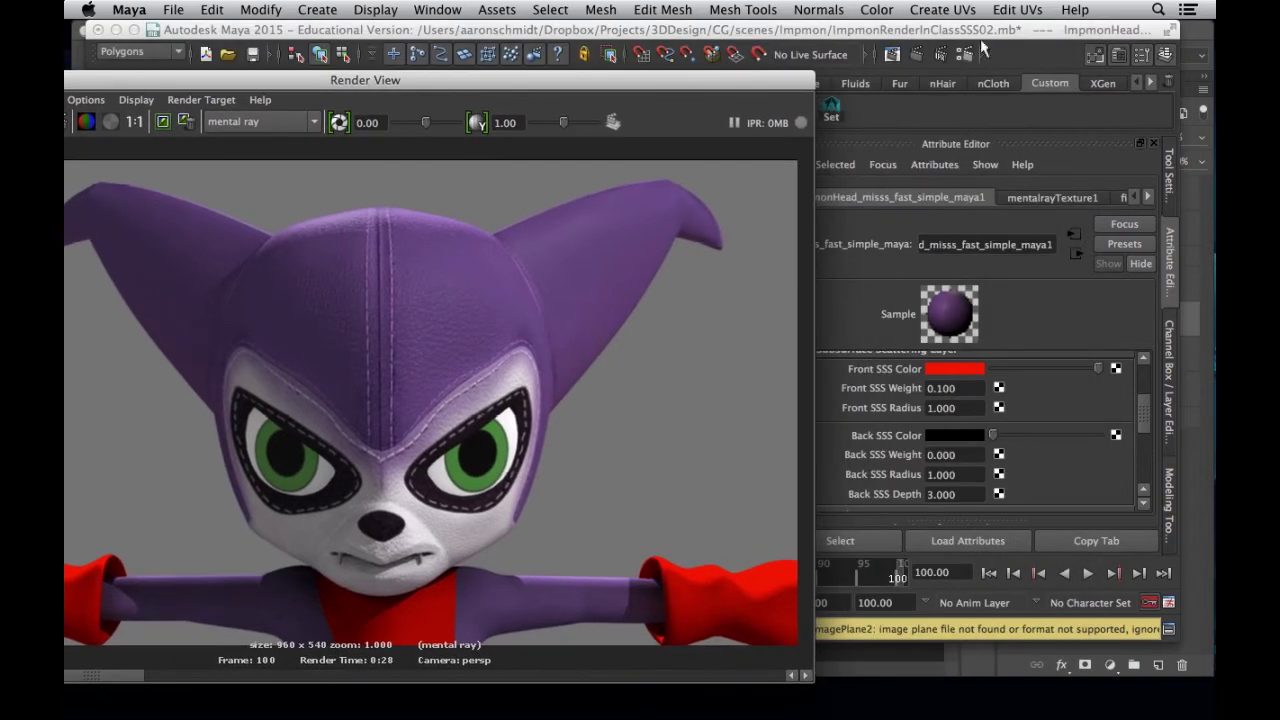
{"action": "left_click", "coordinate": [966, 438]}
{"action": "left_click", "coordinate": [897, 400]}
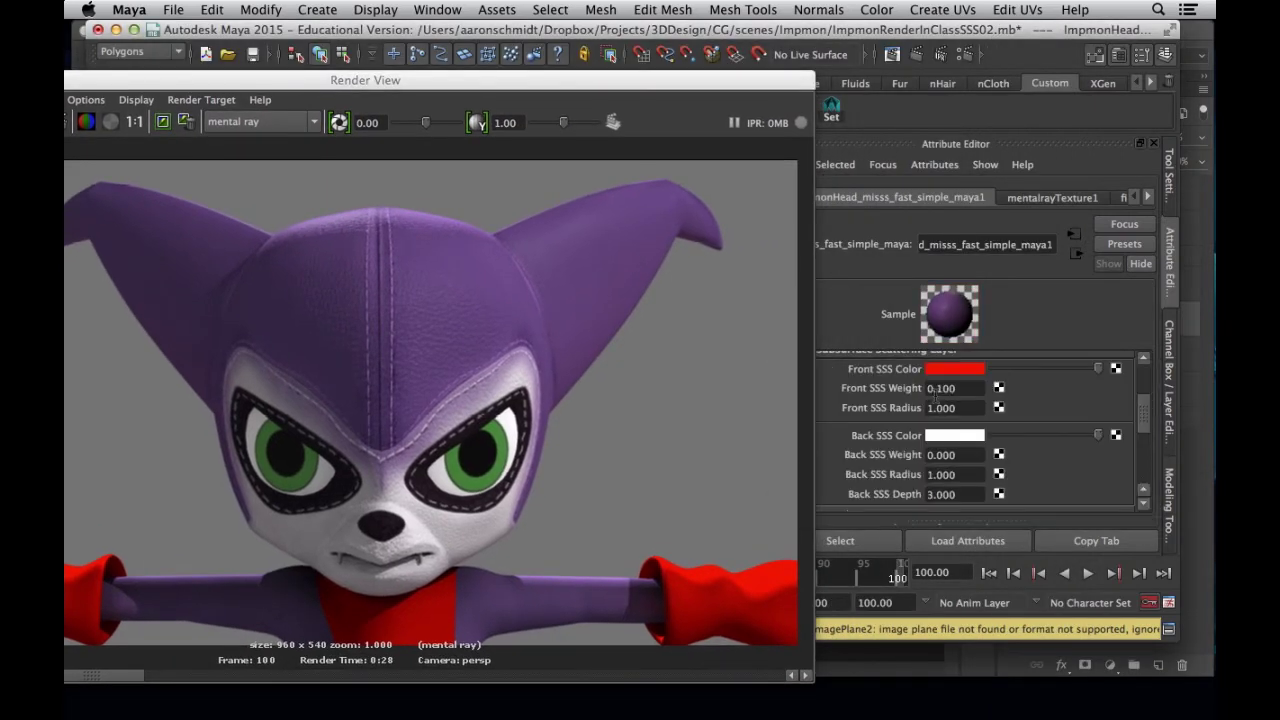
{"action": "left_click", "coordinate": [979, 437]}
{"action": "left_click", "coordinate": [911, 389]}
{"action": "left_click", "coordinate": [969, 456]}
{"action": "type", "text": "."}
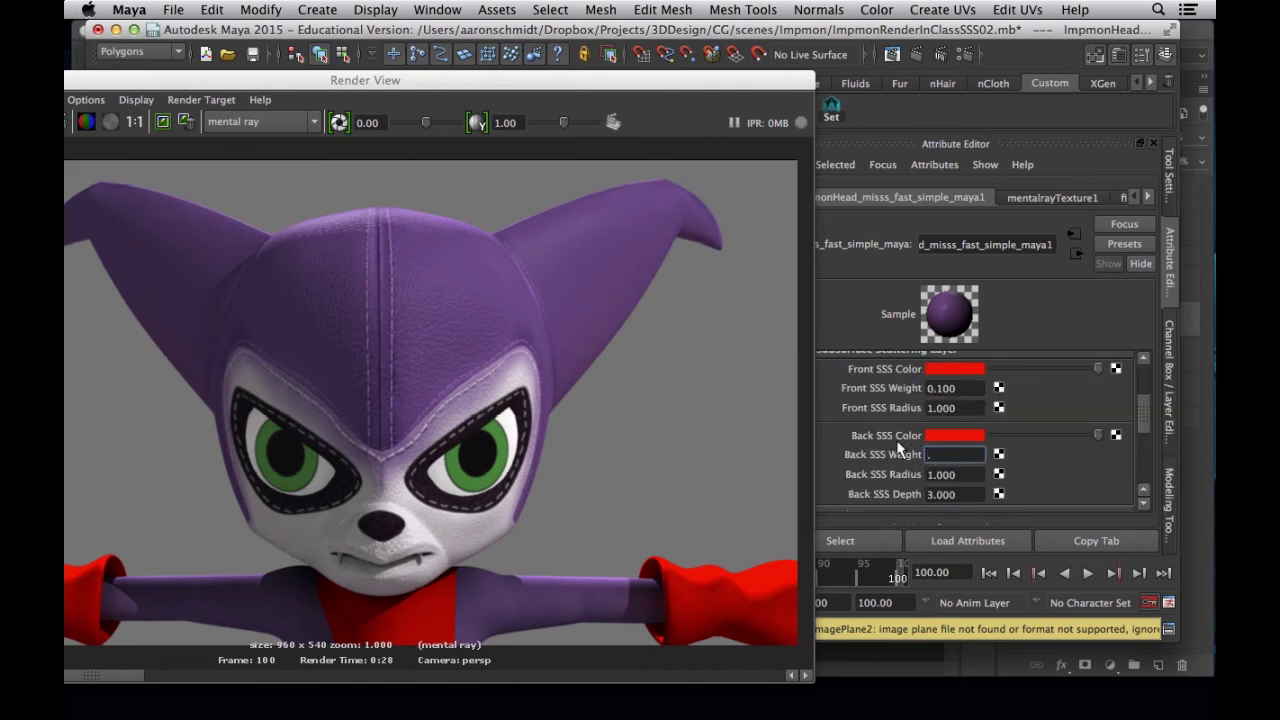
{"action": "type", "text": "5"}
{"action": "key", "text": "Return"}
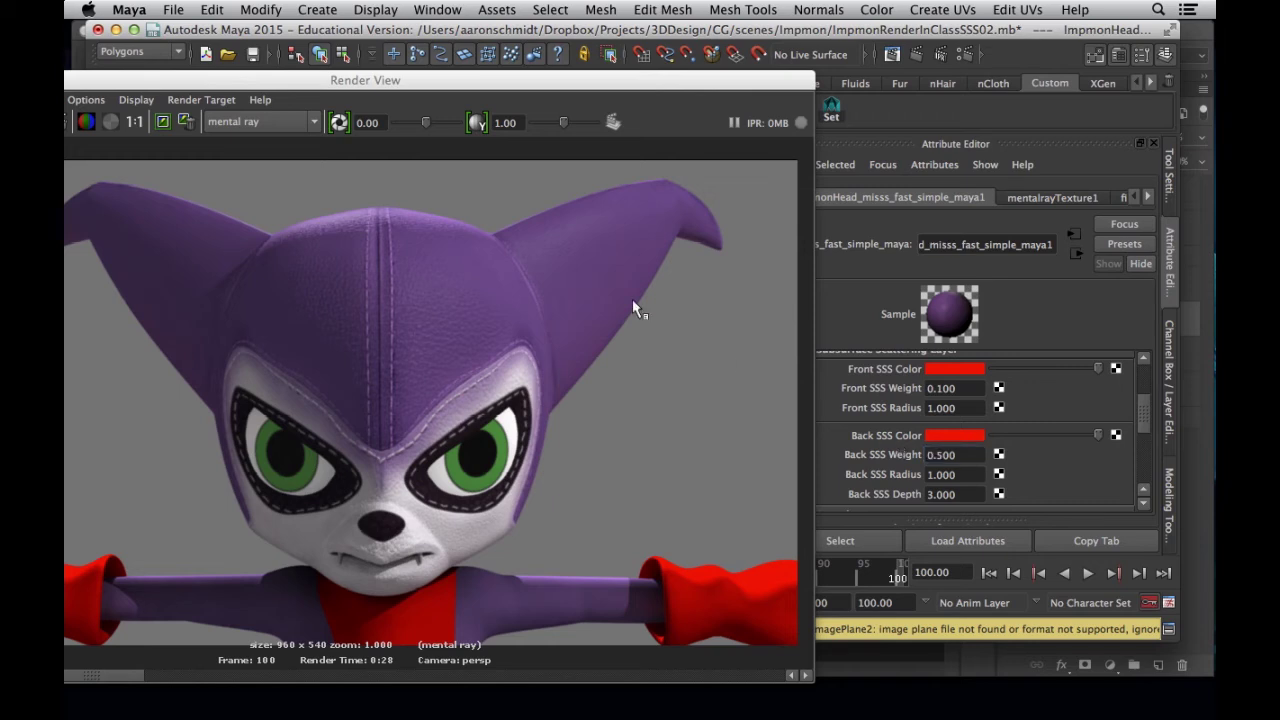
Return to the current image in the render view and render the frame with the red back scattering
{"action": "left_click_drag", "start_coordinate": [553, 80], "coordinate": [557, 87]}
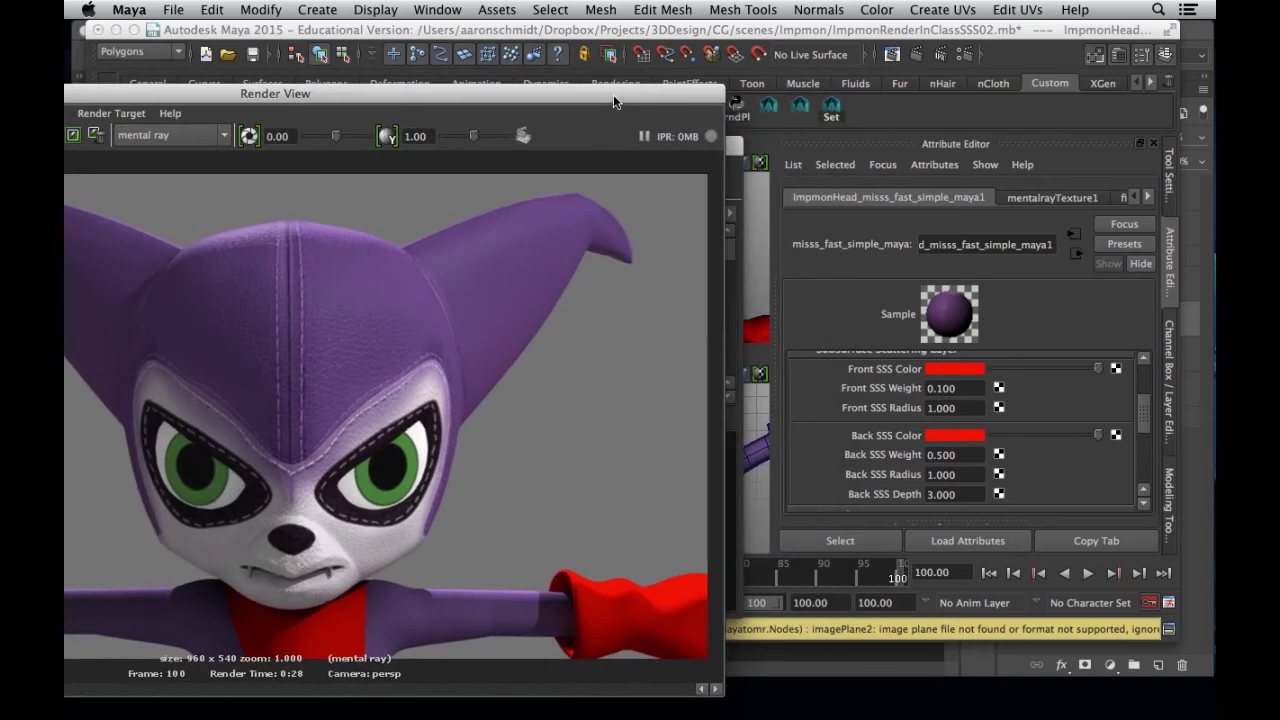
{"action": "double_click", "coordinate": [613, 94]}
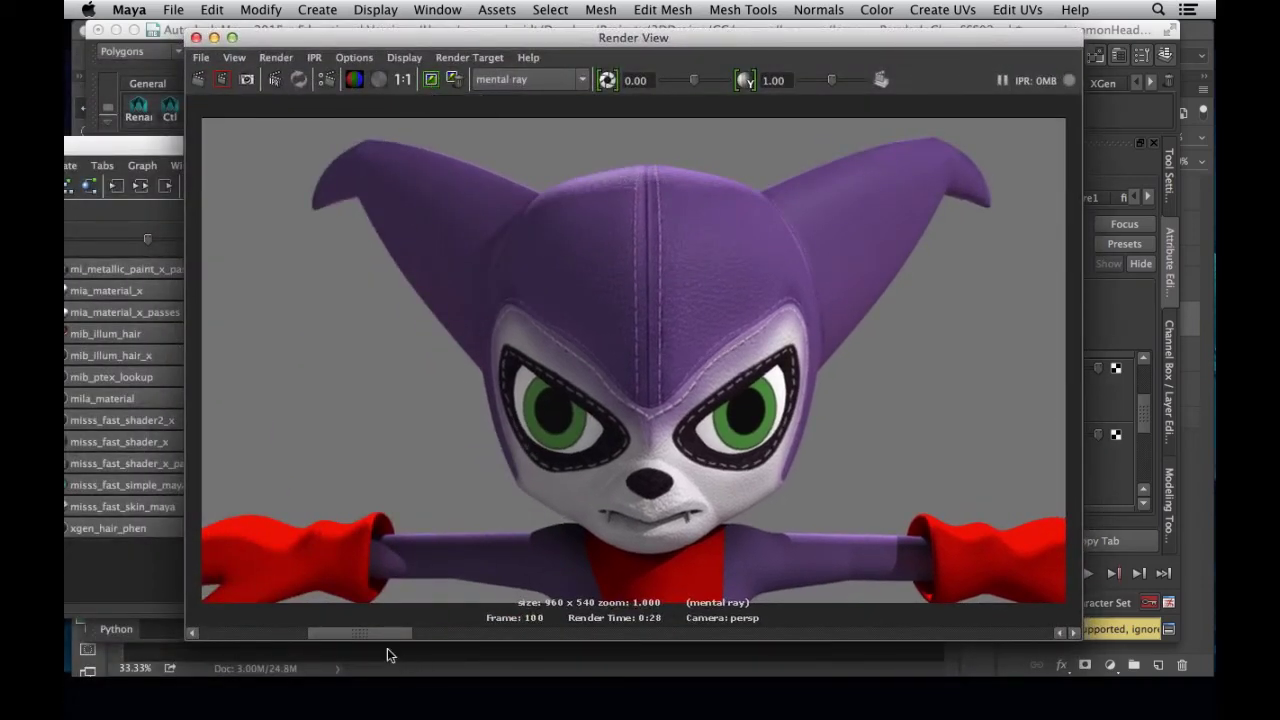
{"action": "left_click_drag", "start_coordinate": [375, 631], "coordinate": [277, 614]}
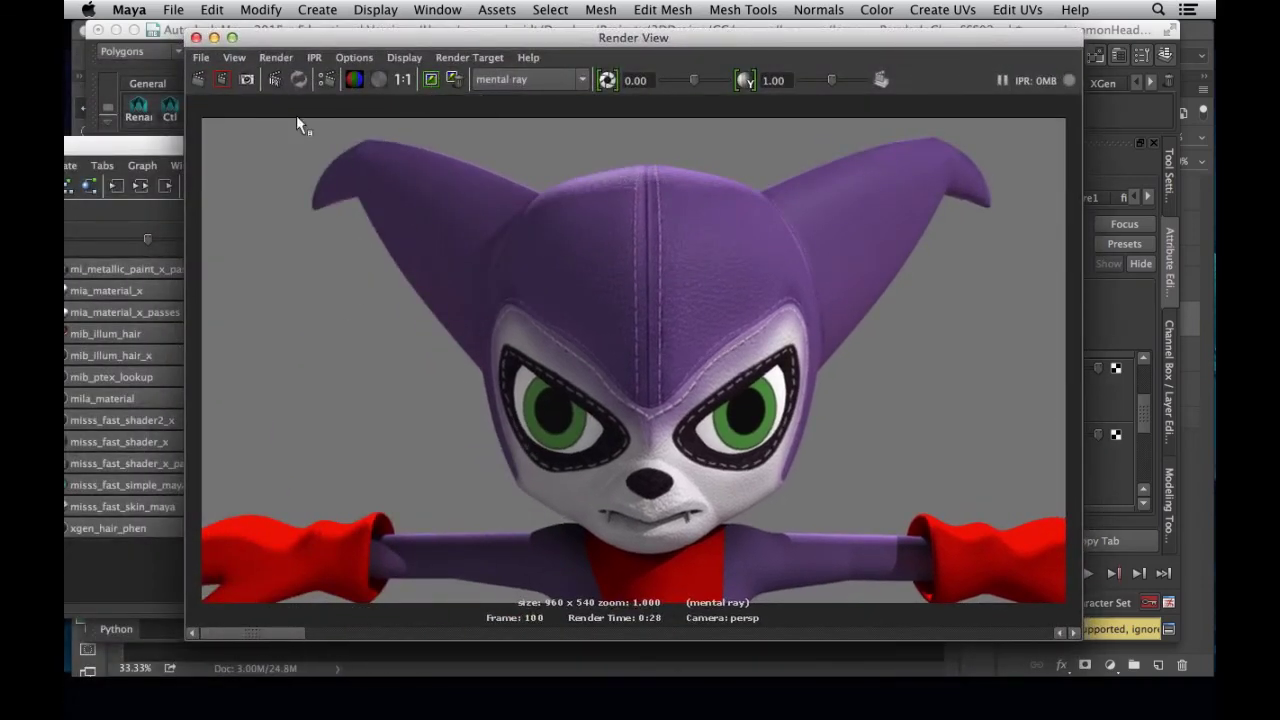
{"action": "left_click", "coordinate": [198, 80]}
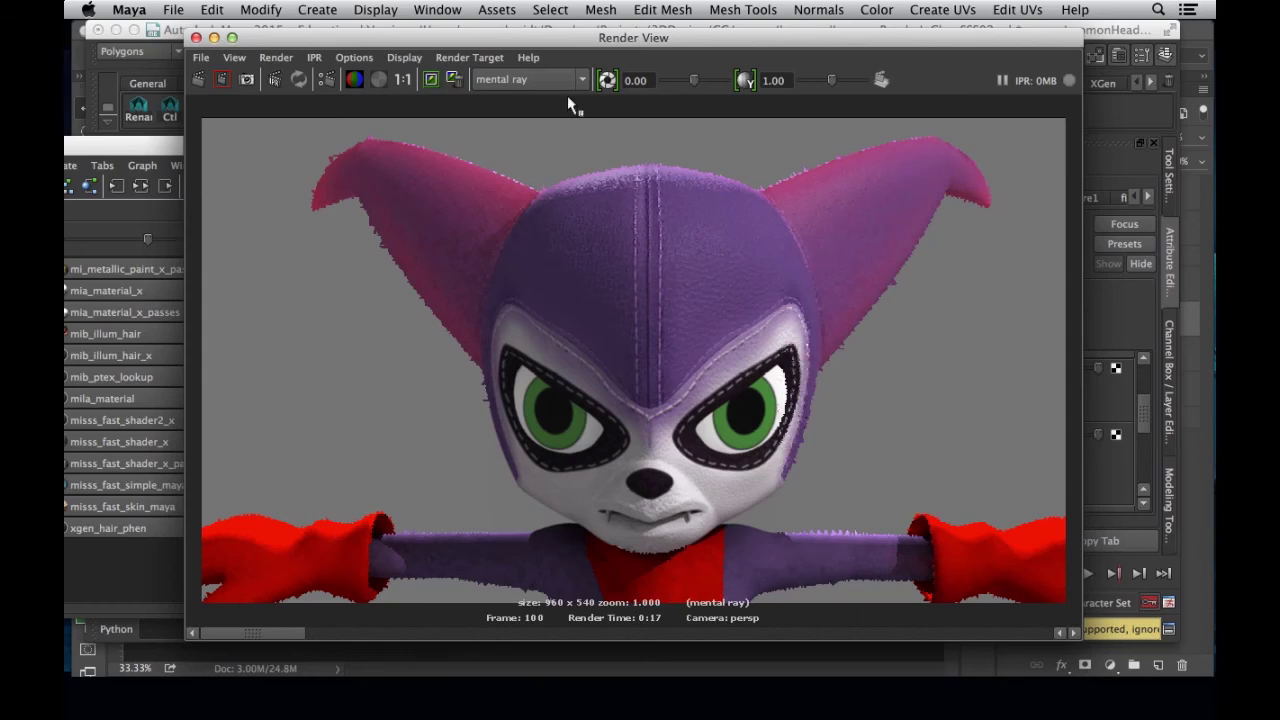
Set the head material's Back SSS Depth to 1
{"action": "left_click_drag", "start_coordinate": [1004, 38], "coordinate": [638, 47]}
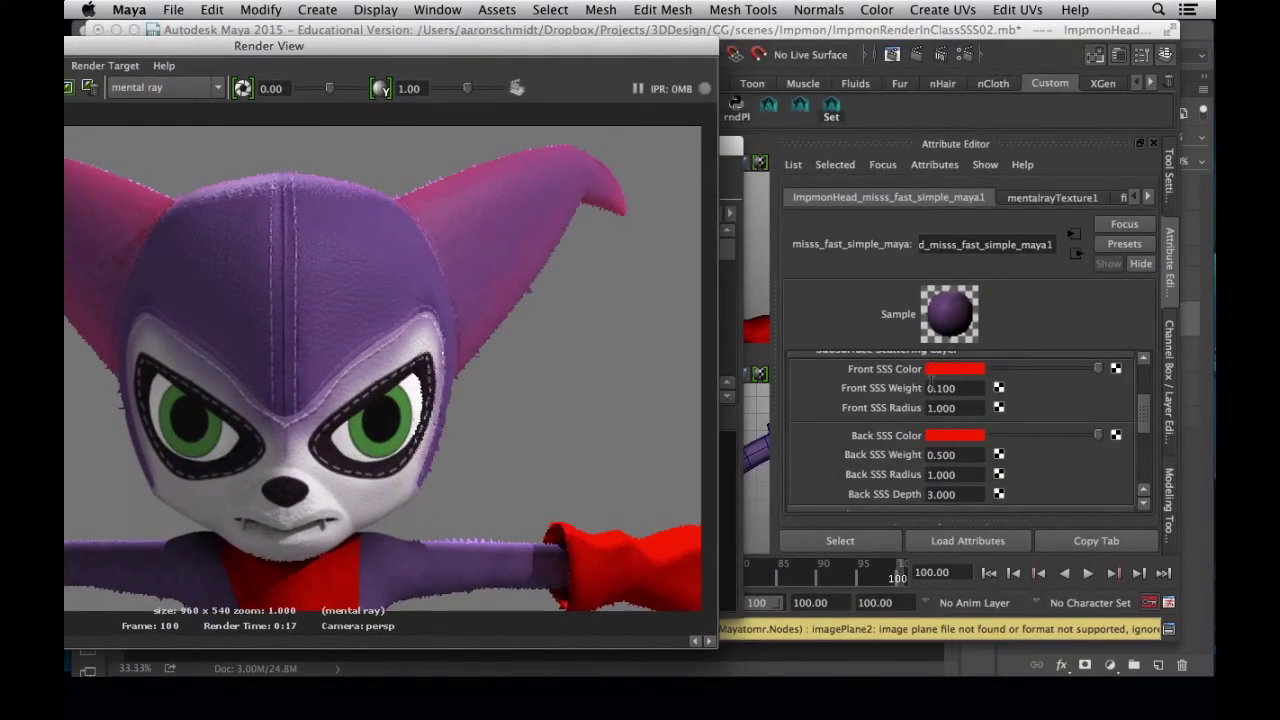
{"action": "left_click", "coordinate": [945, 455]}
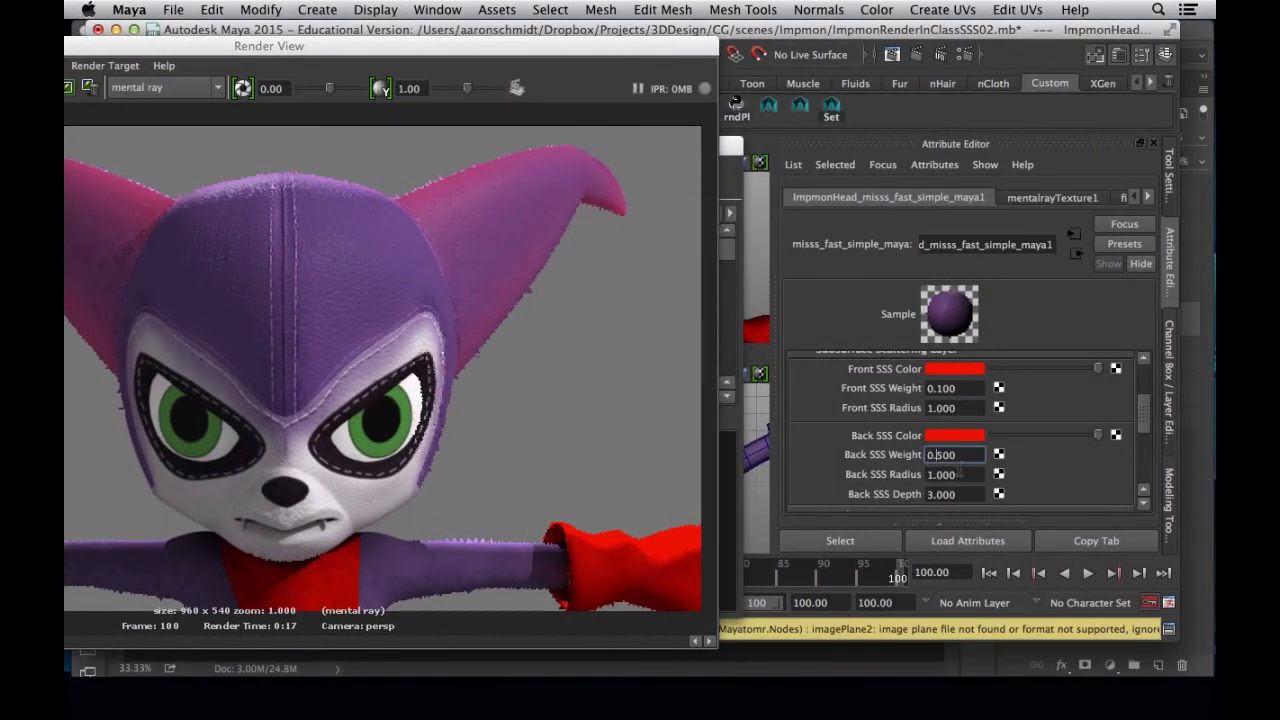
{"action": "double_click", "coordinate": [963, 493]}
{"action": "type", "text": "1"}
{"action": "key", "text": "Return"}
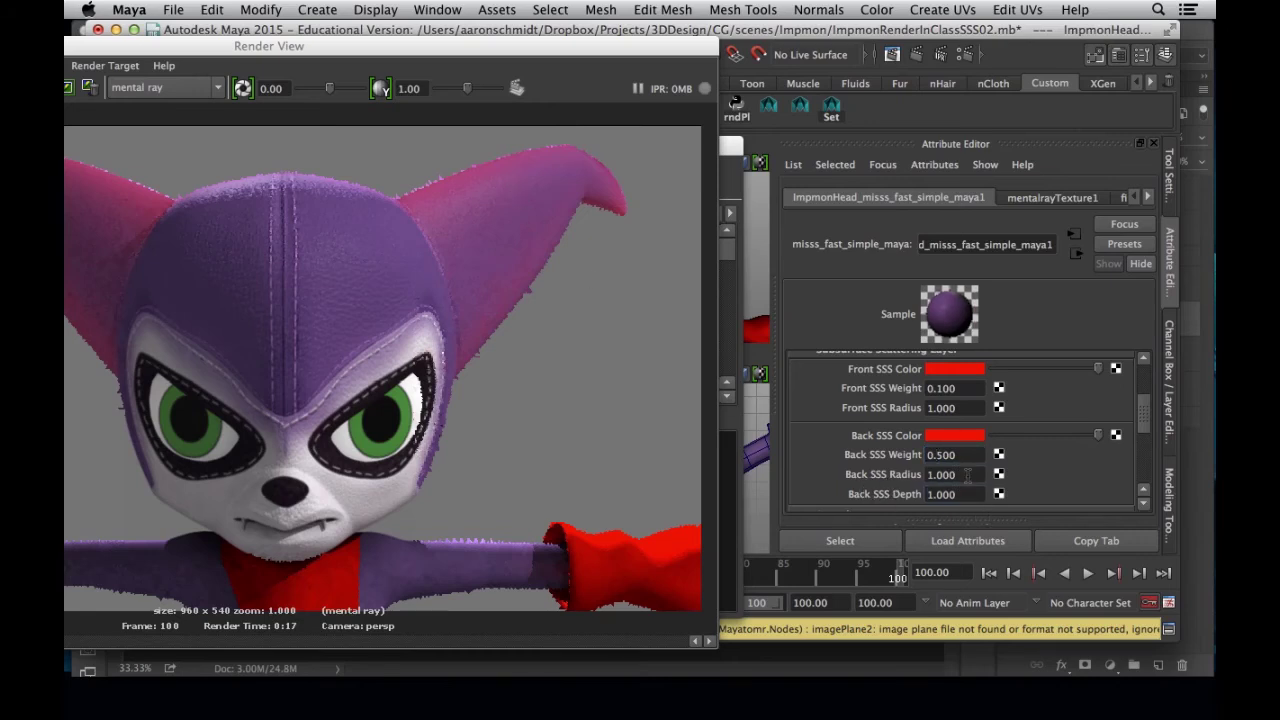
Render the frame again with the shallower back scattering and compare it with the stored renders
{"action": "double_click", "coordinate": [538, 47]}
{"action": "left_click", "coordinate": [252, 77]}
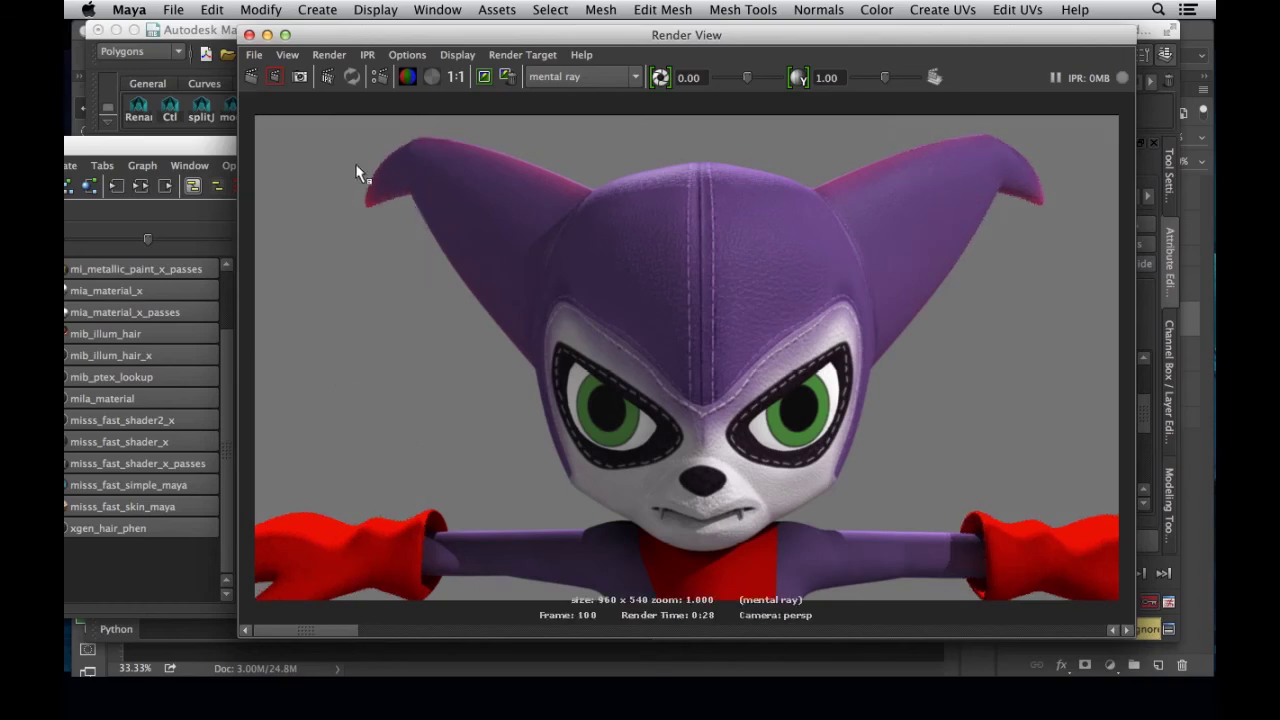
{"action": "left_click_drag", "start_coordinate": [343, 630], "coordinate": [171, 551]}
Map the head material's Specular Color with a File texture that loads ImpmonHeadreflection.jpg from the ImpmonTexture folder
{"action": "left_click_drag", "start_coordinate": [745, 38], "coordinate": [633, 556]}
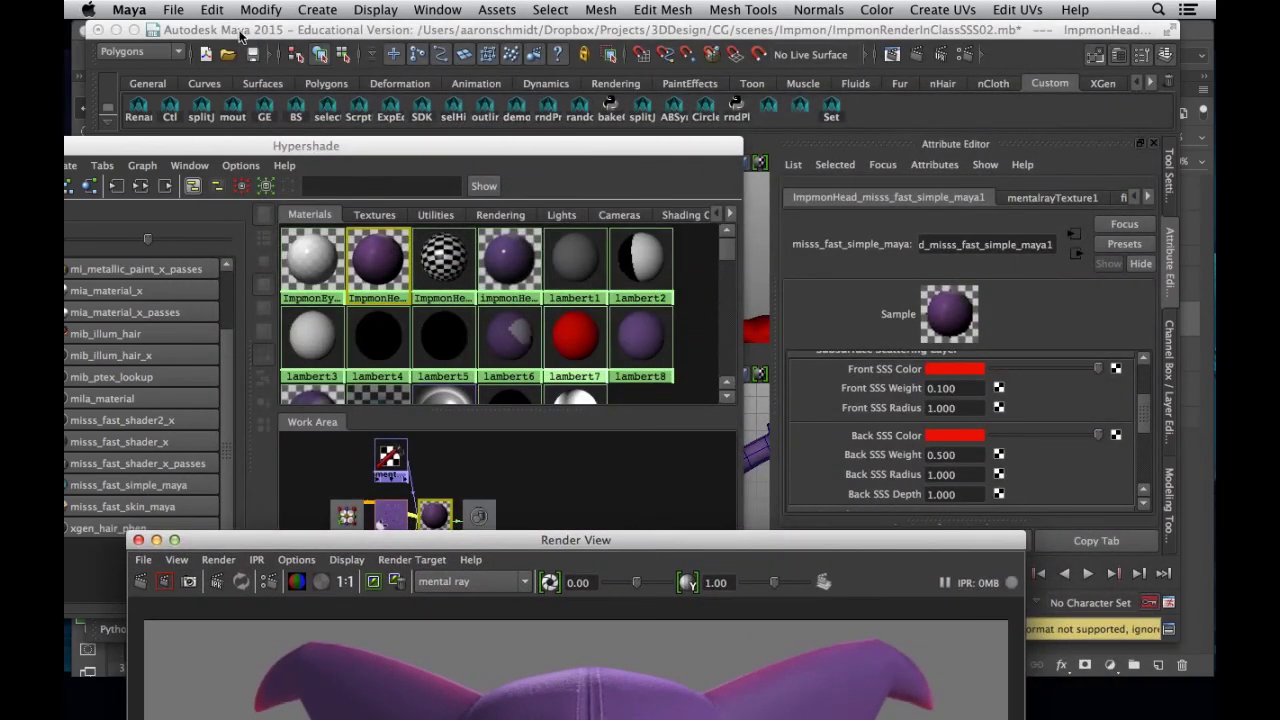
{"action": "scroll", "coordinate": [862, 386], "scroll_direction": "down", "scroll_amount": 5}
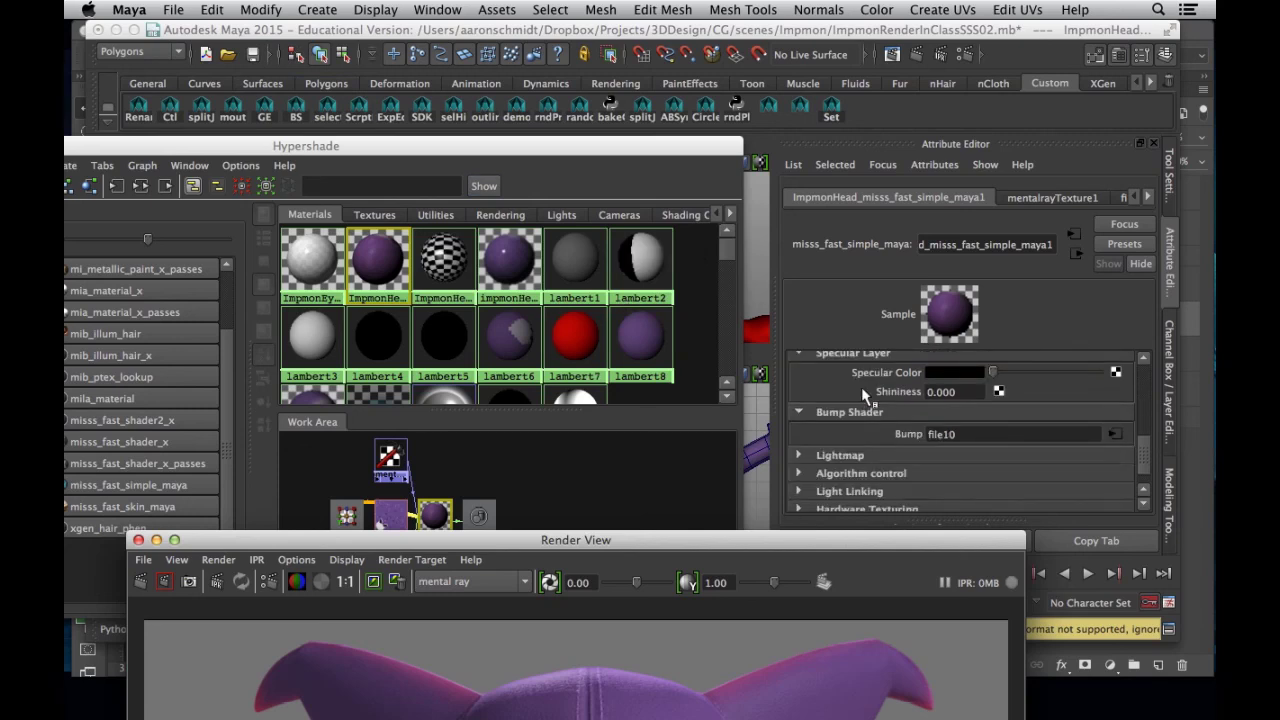
{"action": "left_click_drag", "start_coordinate": [812, 546], "coordinate": [571, 269]}
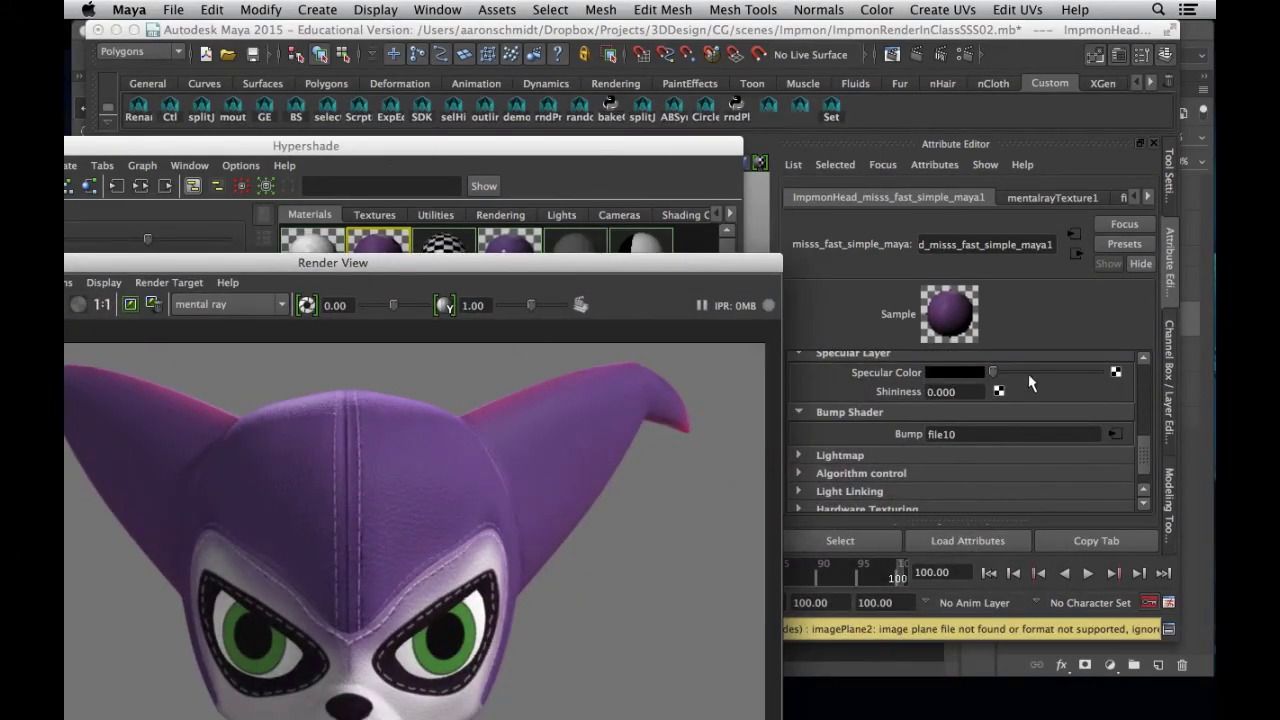
{"action": "left_click", "coordinate": [1116, 372]}
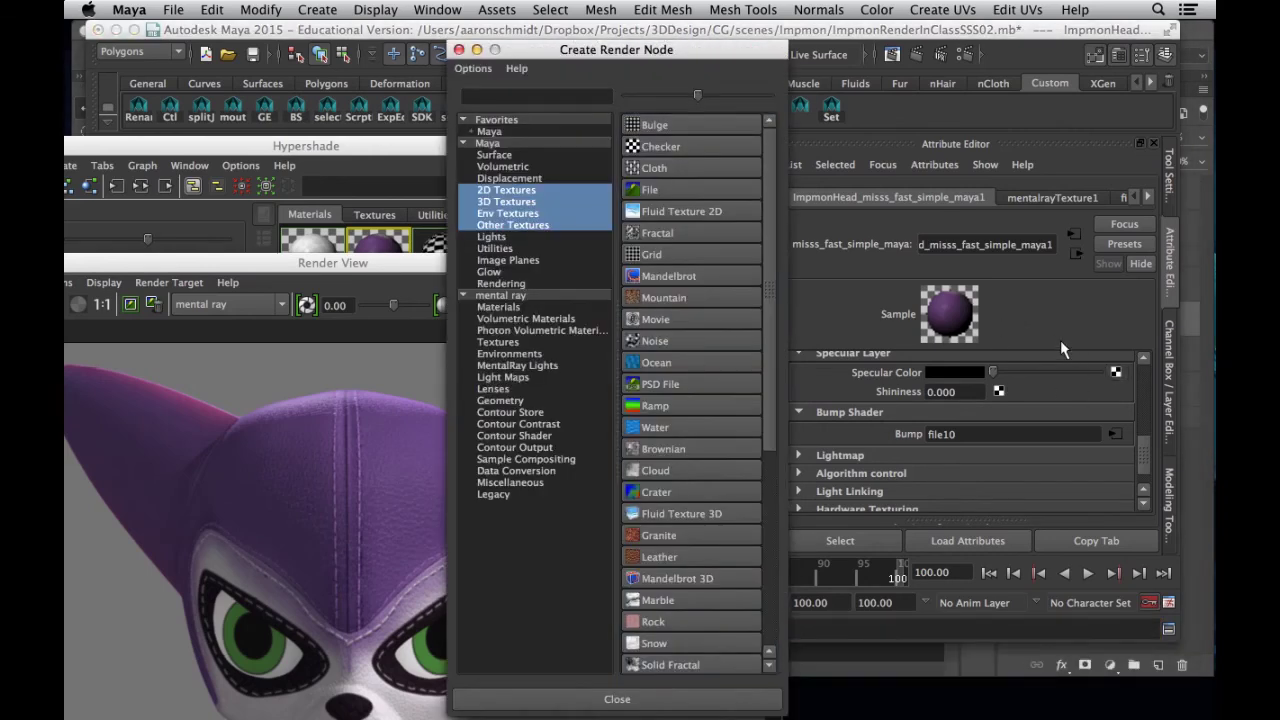
{"action": "left_click", "coordinate": [674, 190]}
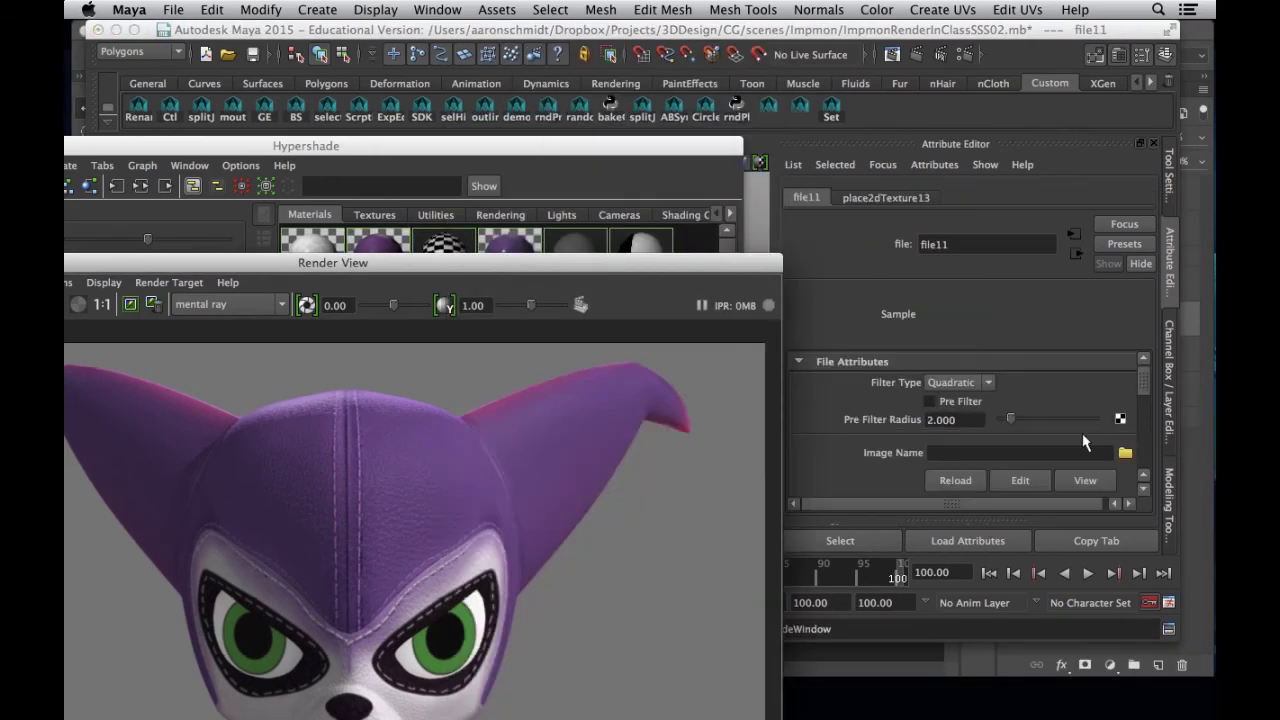
{"action": "left_click", "coordinate": [1125, 452]}
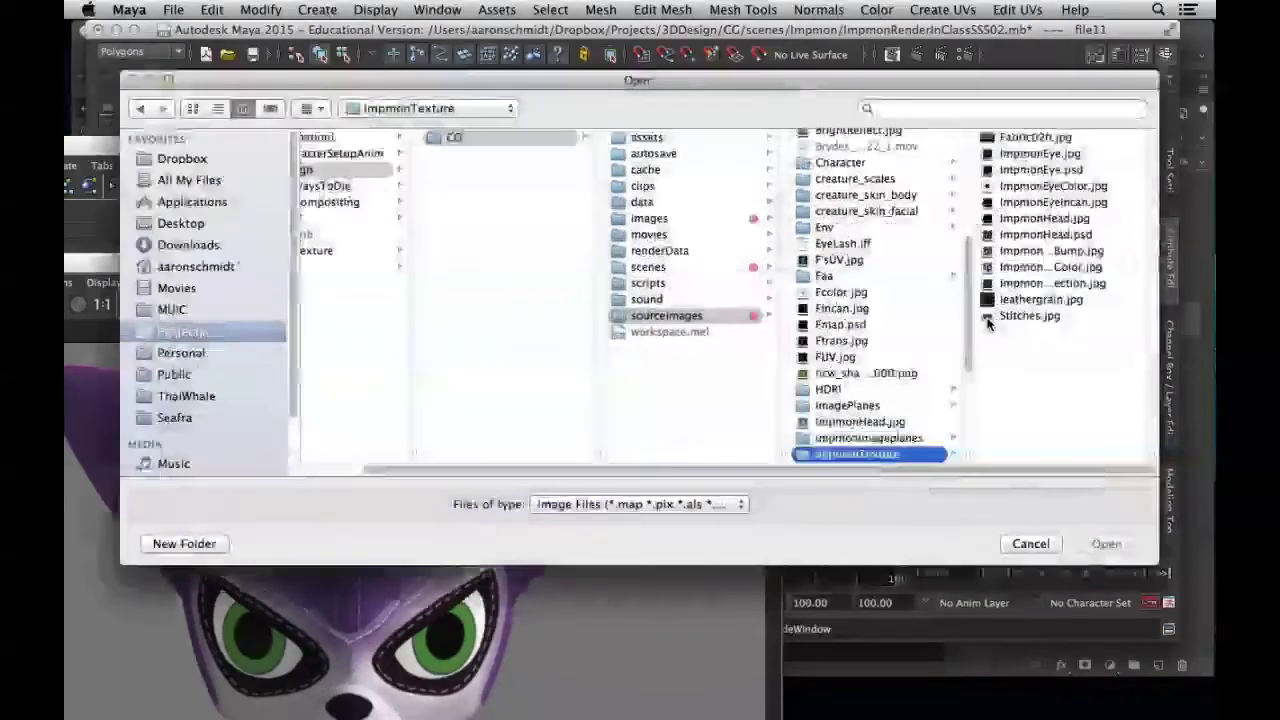
{"action": "left_click", "coordinate": [1052, 284]}
{"action": "left_click", "coordinate": [1106, 543]}
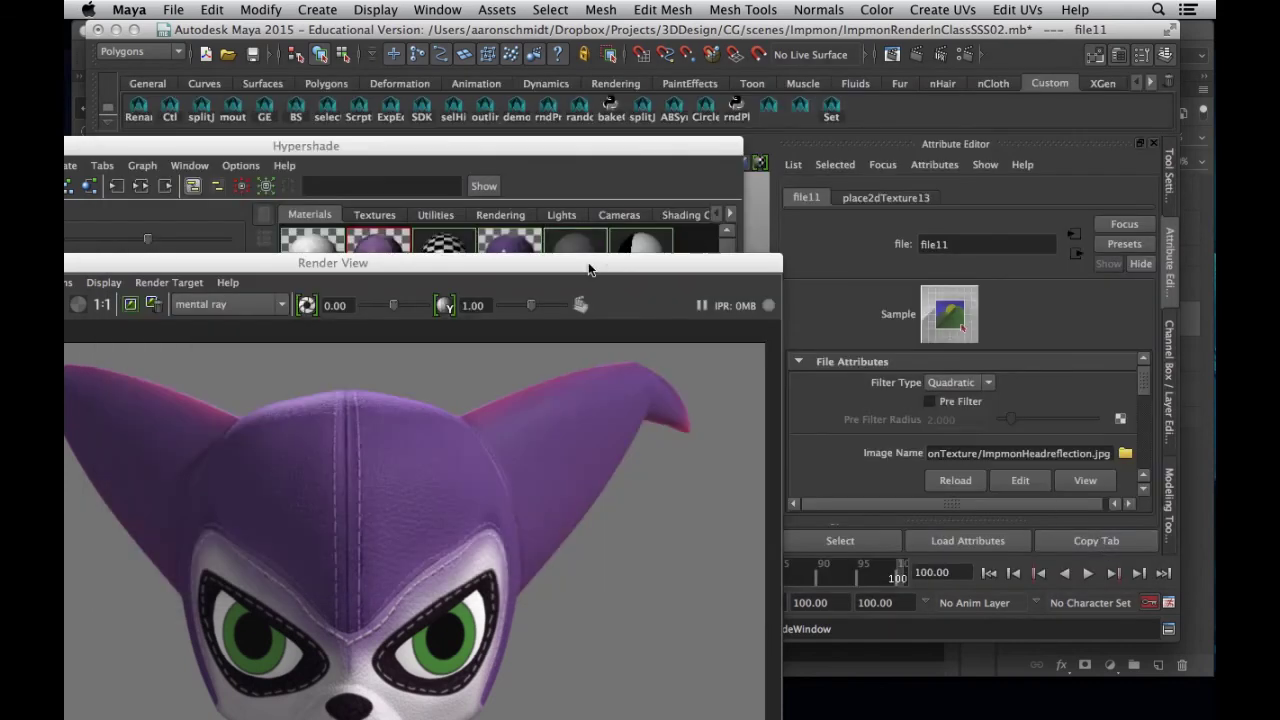
Render the frame again with the specular map and compare it with the previous render
{"action": "double_click", "coordinate": [591, 263]}
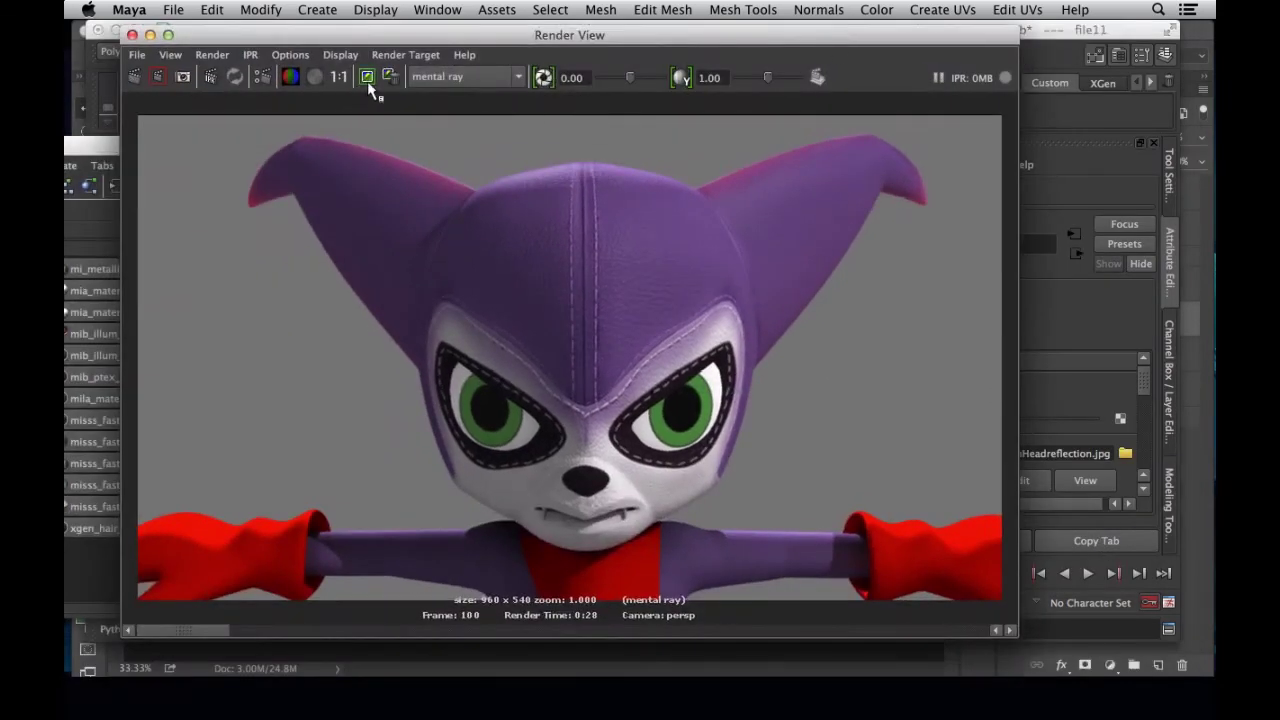
{"action": "left_click", "coordinate": [134, 78]}
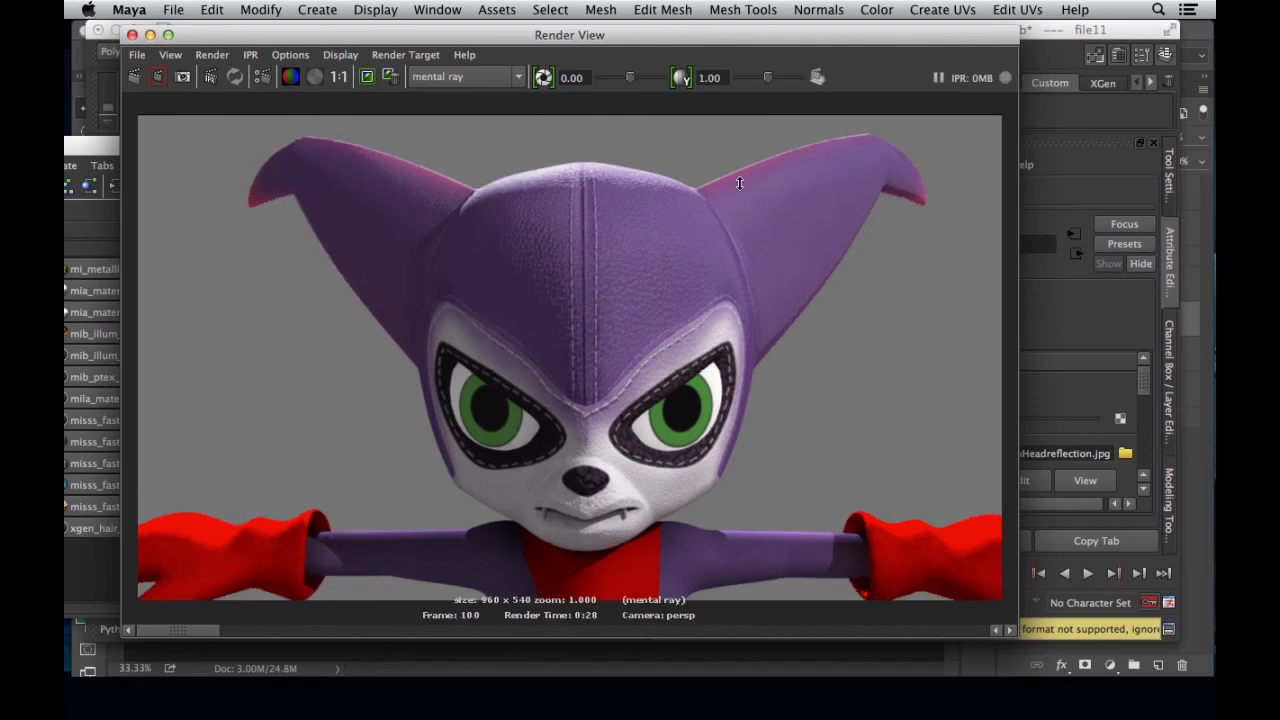
{"action": "mouse_move", "coordinate": [166, 632]}
{"action": "left_mouse_down"}
{"action": "mouse_move", "coordinate": [271, 634]}
{"action": "mouse_move", "coordinate": [246, 634]}
{"action": "mouse_move", "coordinate": [311, 654]}
{"action": "mouse_move", "coordinate": [163, 640]}
{"action": "left_mouse_up"}
Reopen the head's SSS material from its shading network and set its Shininess to 100
{"action": "left_click_drag", "start_coordinate": [881, 42], "coordinate": [556, 99]}
{"action": "left_click", "coordinate": [720, 152]}
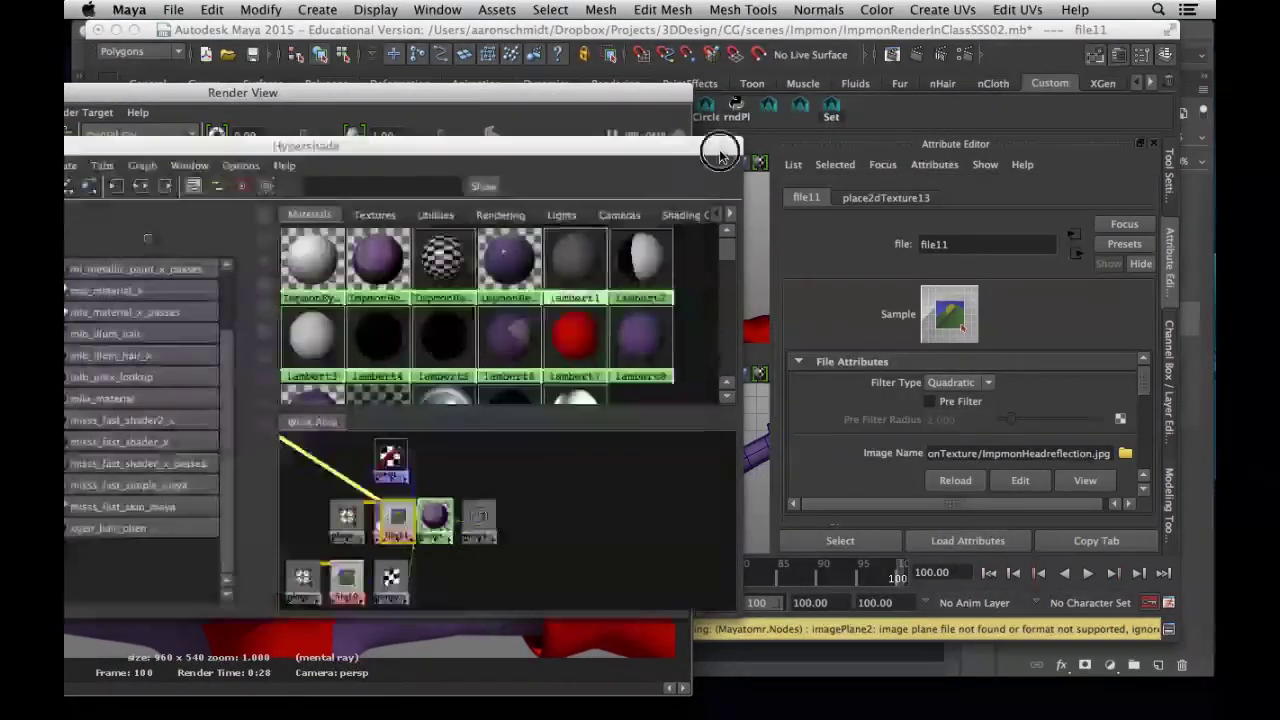
{"action": "left_click", "coordinate": [478, 516]}
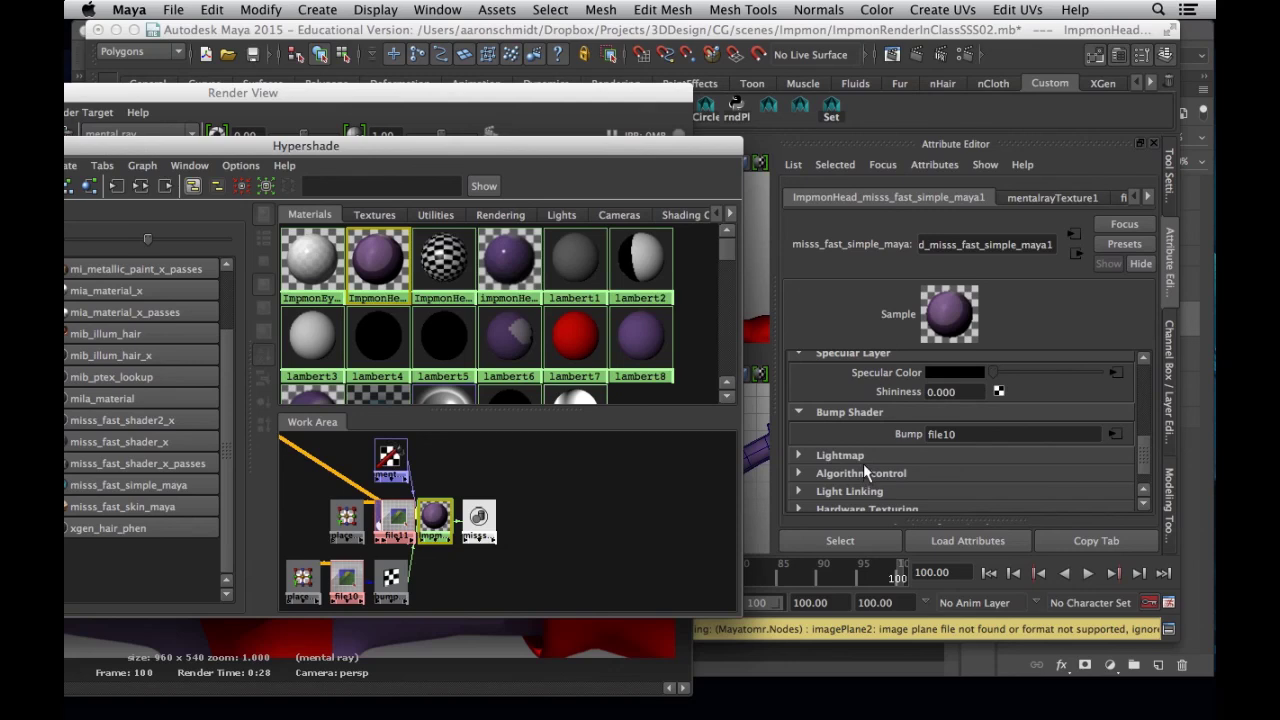
{"action": "left_click", "coordinate": [882, 391]}
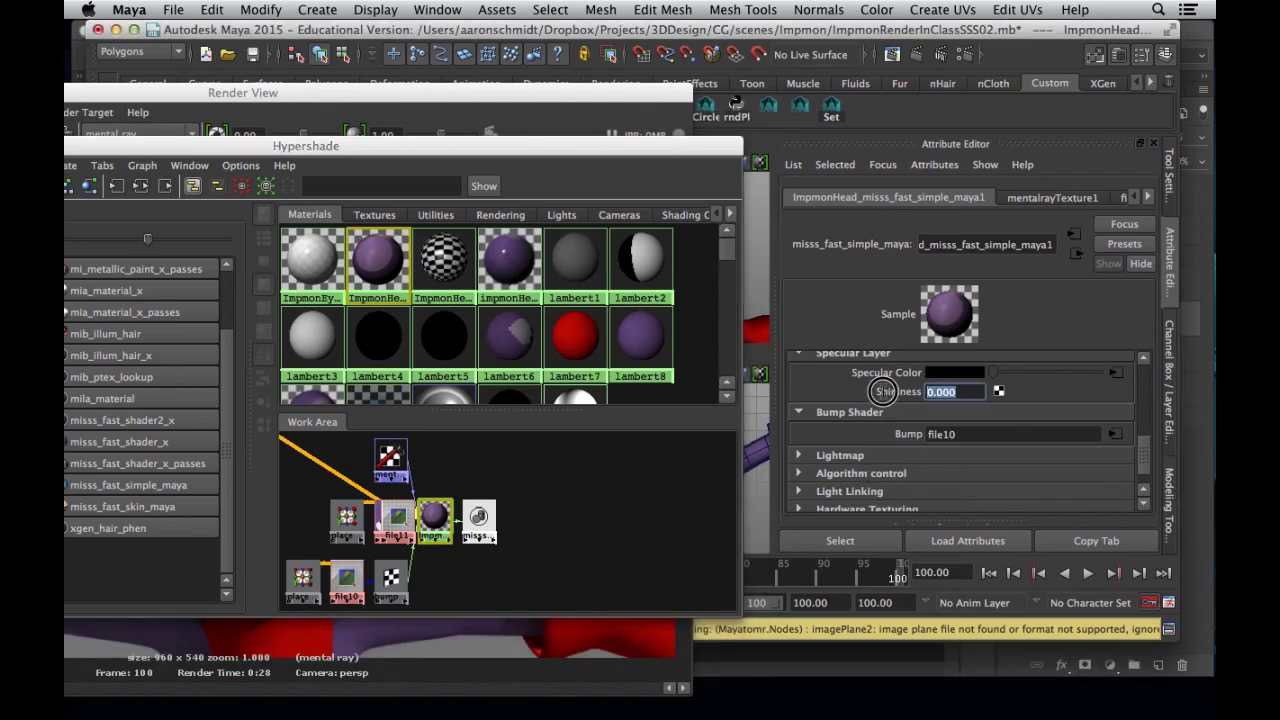
{"action": "type", "text": "100"}
{"action": "key", "text": "Return"}
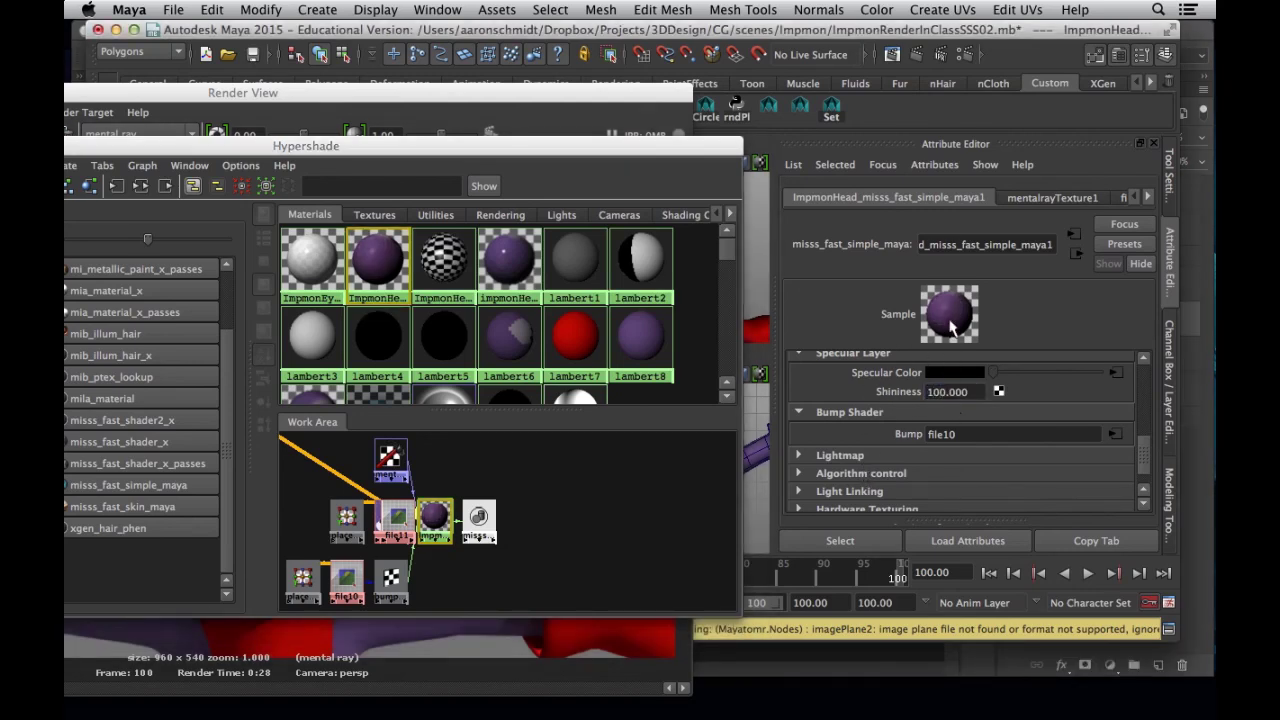
Bring the render view back to the front and render the frame with the higher shininess
{"action": "left_click", "coordinate": [681, 655]}
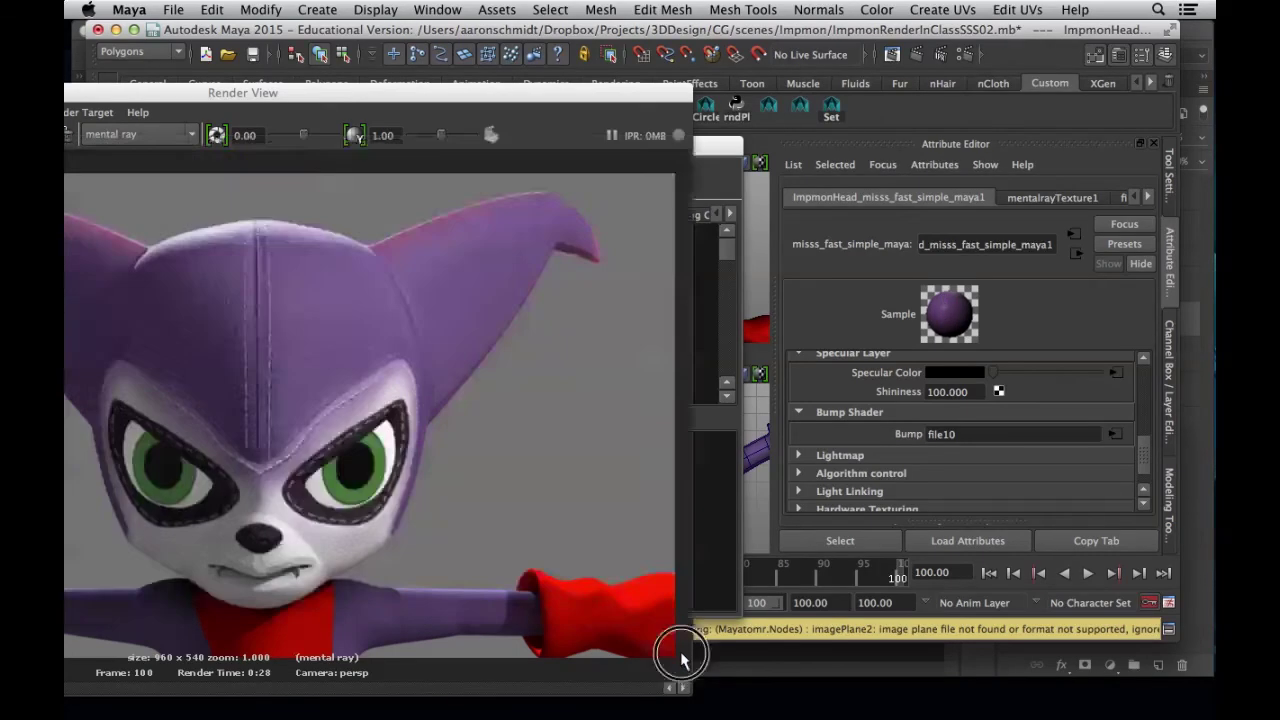
{"action": "left_click_drag", "start_coordinate": [459, 92], "coordinate": [551, 77]}
{"action": "double_click", "coordinate": [551, 77]}
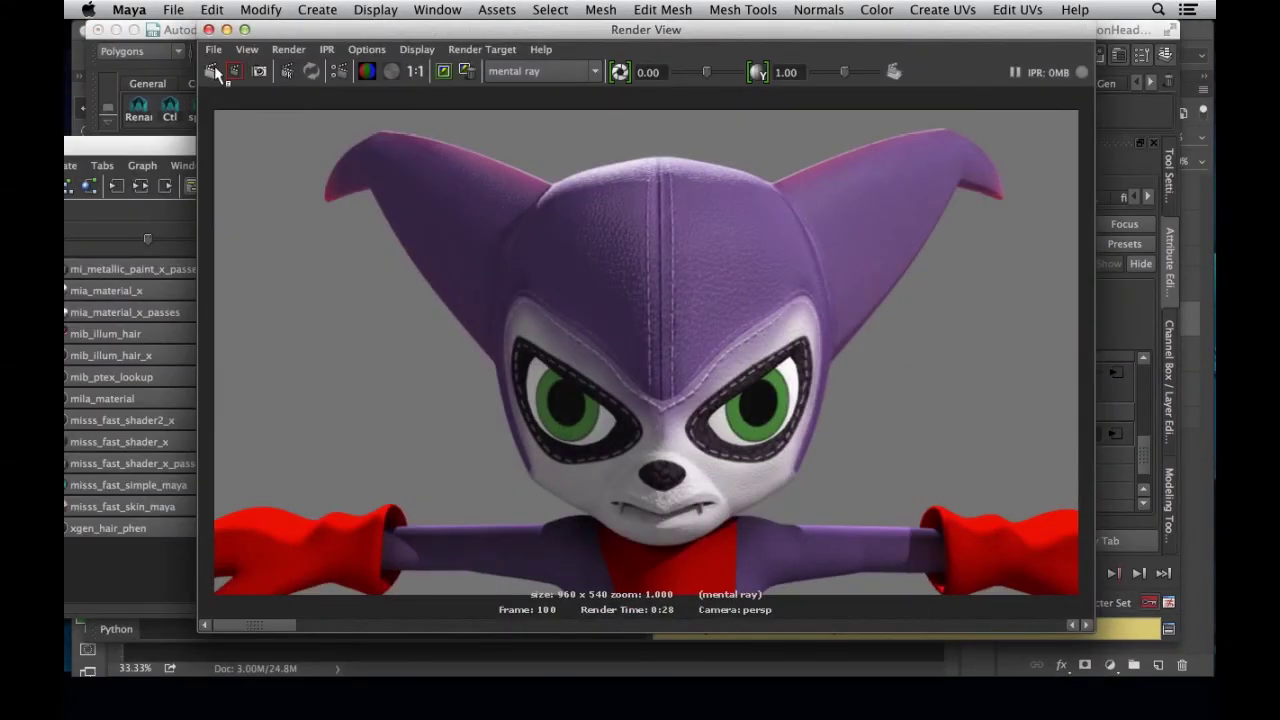
{"action": "left_click", "coordinate": [211, 71]}
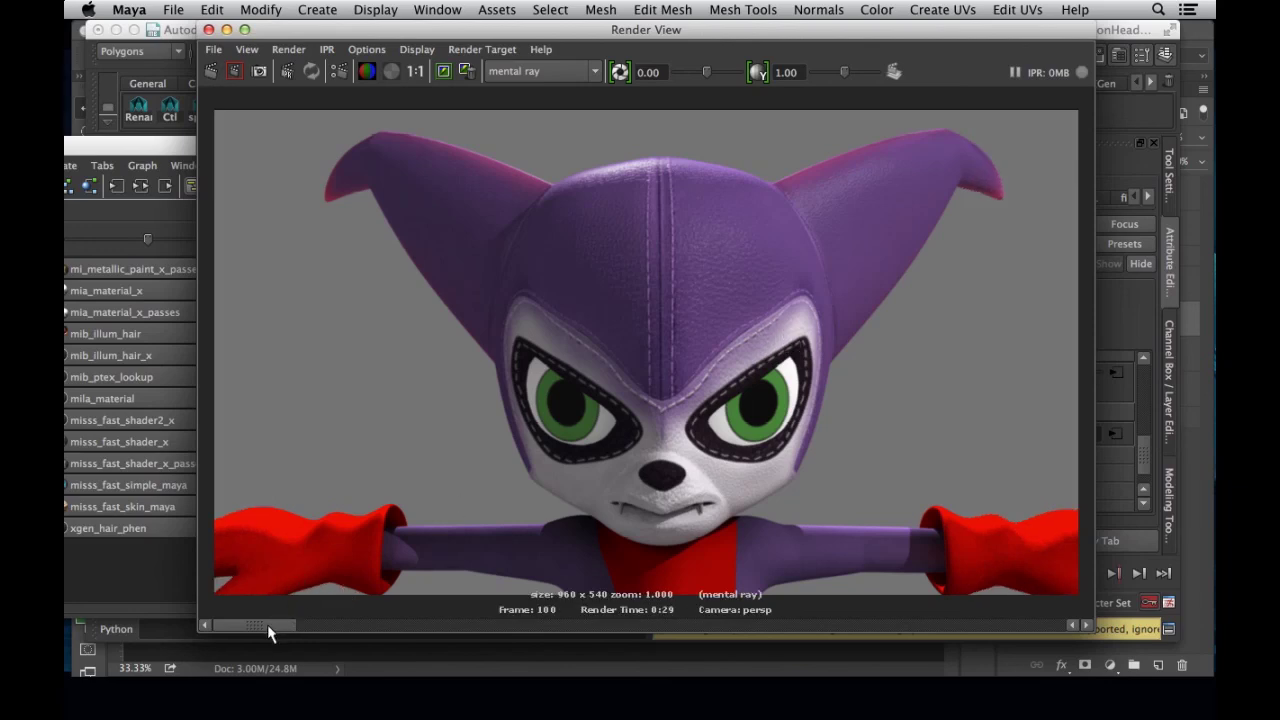
Compare the latest render with the stored ones, and review the head material's diffuse, subsurface scattering, specular and bump settings
{"action": "left_click_drag", "start_coordinate": [266, 625], "coordinate": [337, 598]}
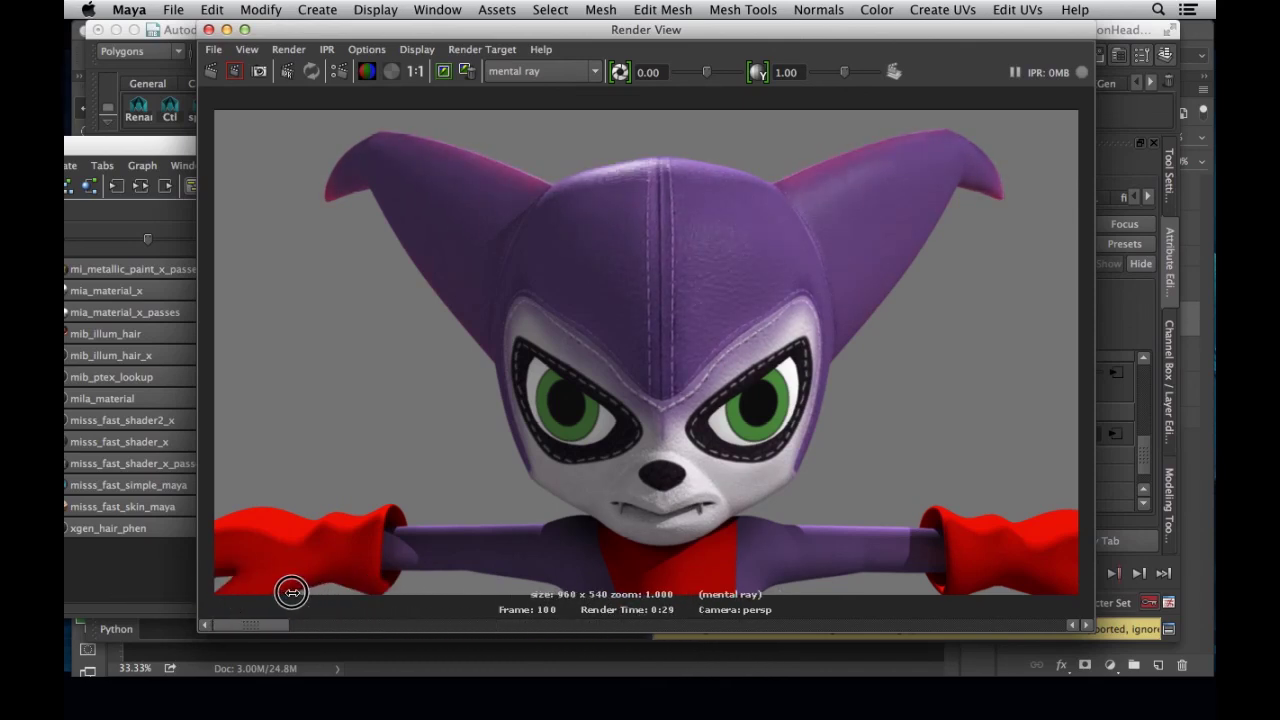
{"action": "left_click_drag", "start_coordinate": [820, 32], "coordinate": [379, 77]}
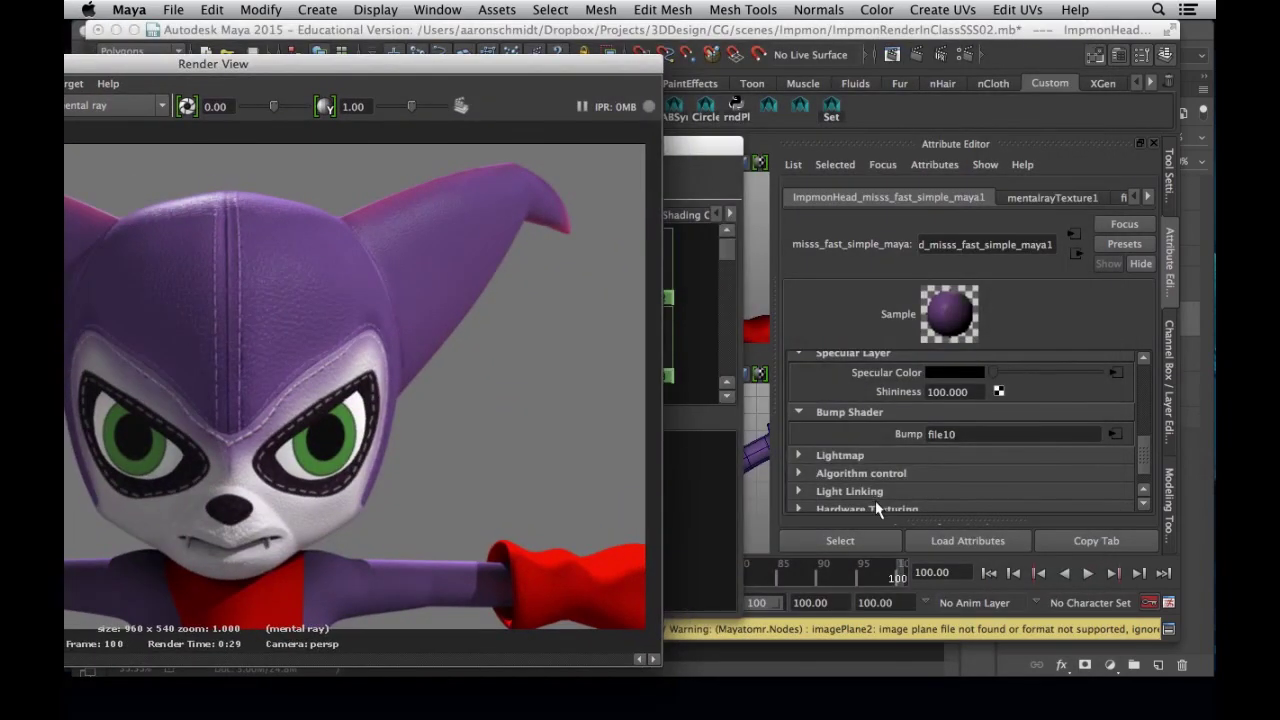
{"action": "scroll", "coordinate": [856, 441], "scroll_direction": "up", "scroll_amount": 10}
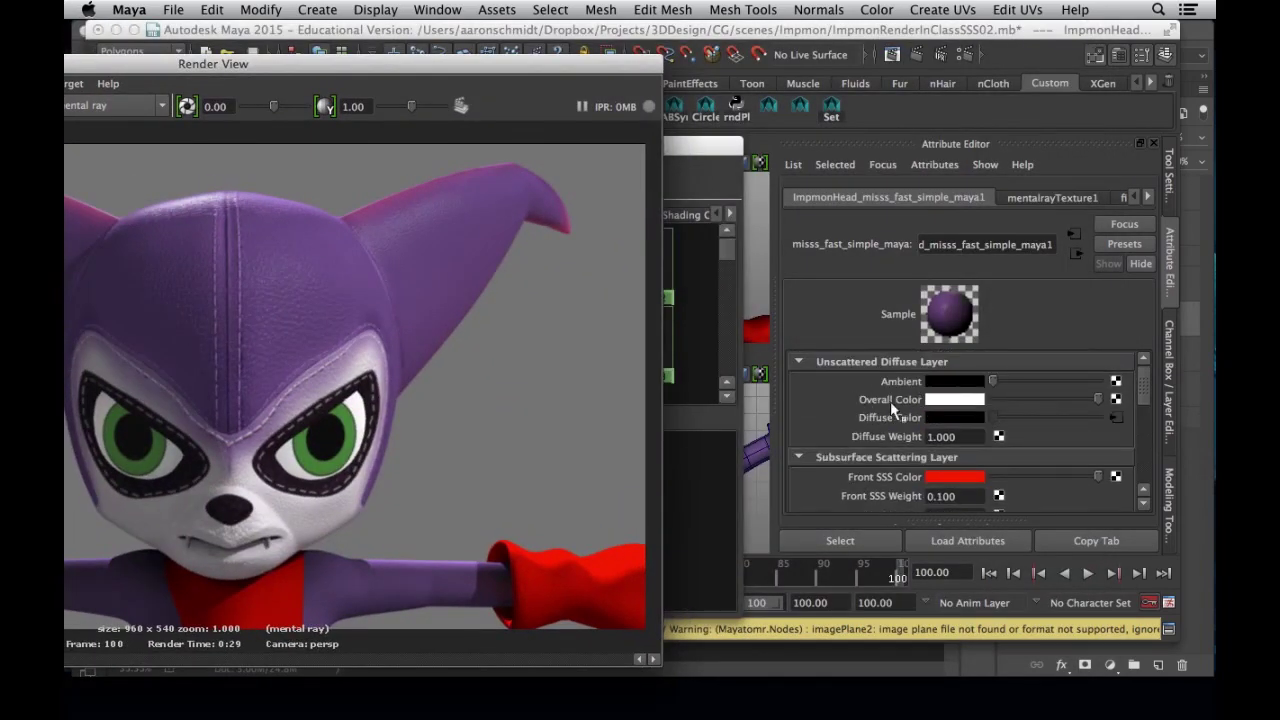
{"action": "scroll", "coordinate": [881, 447], "scroll_direction": "down", "scroll_amount": 2}
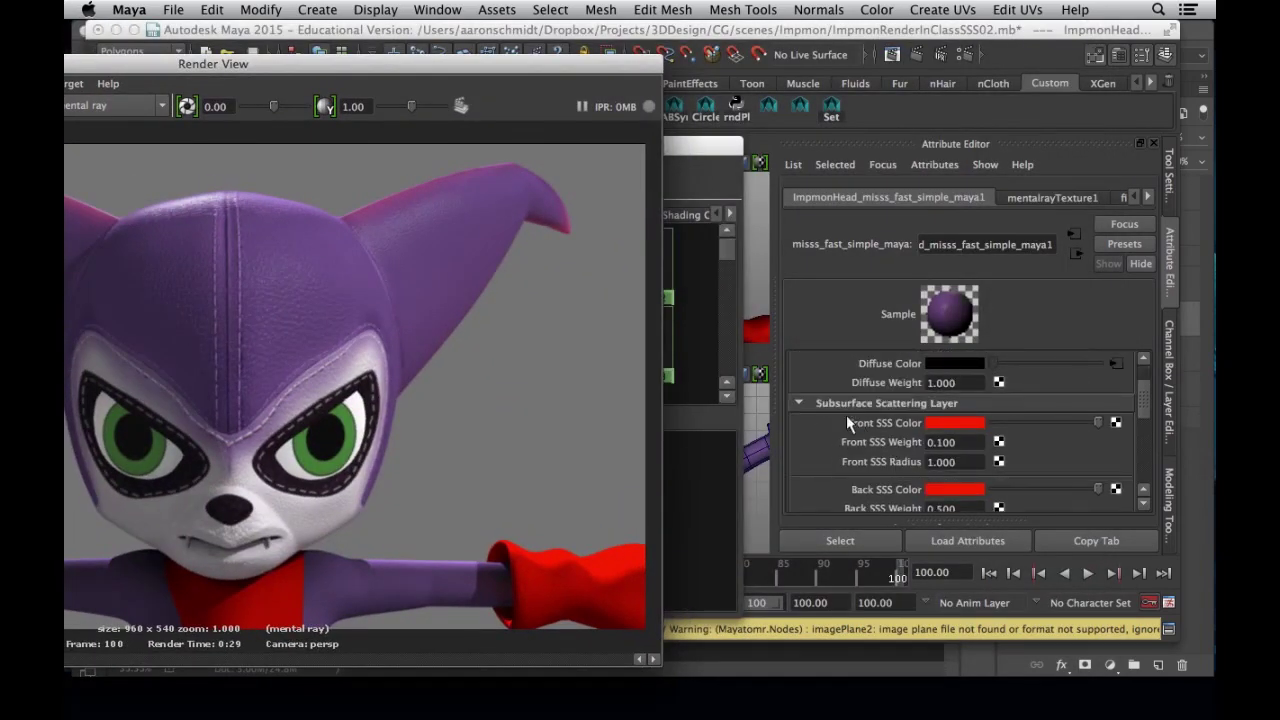
{"action": "scroll", "coordinate": [881, 441], "scroll_direction": "down", "scroll_amount": 2}
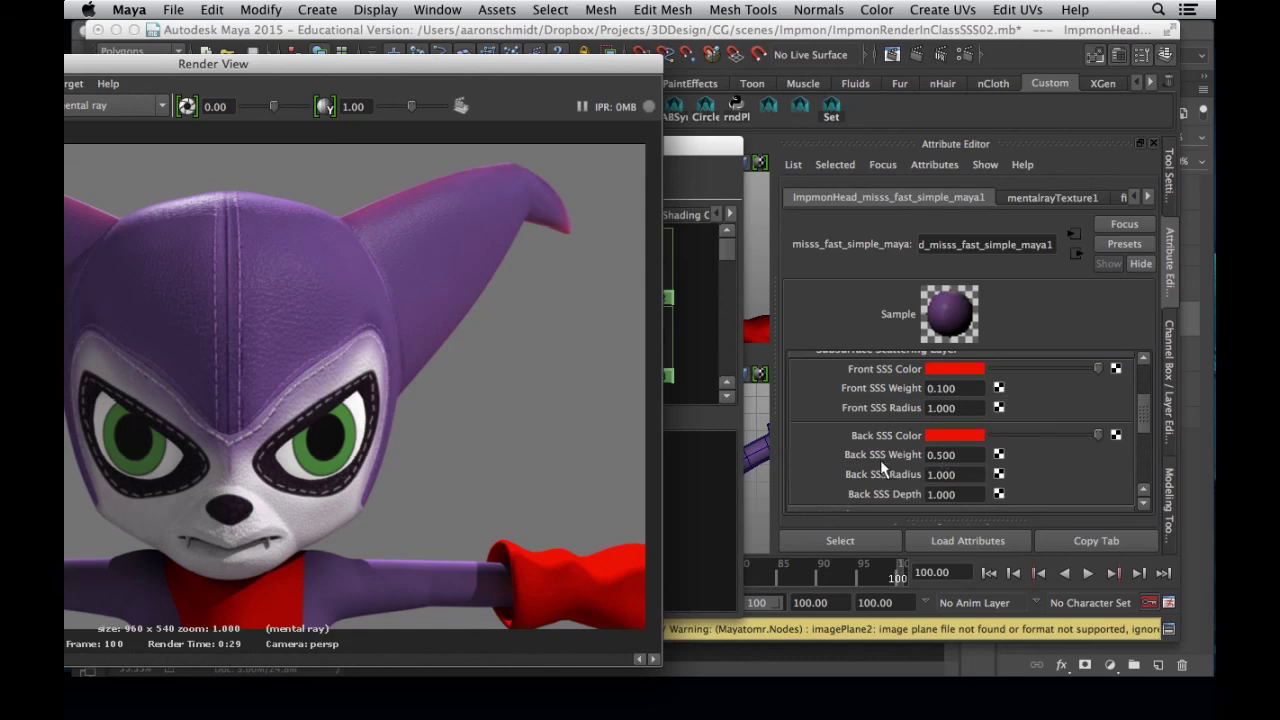
{"action": "scroll", "coordinate": [805, 470], "scroll_direction": "down", "scroll_amount": 4}
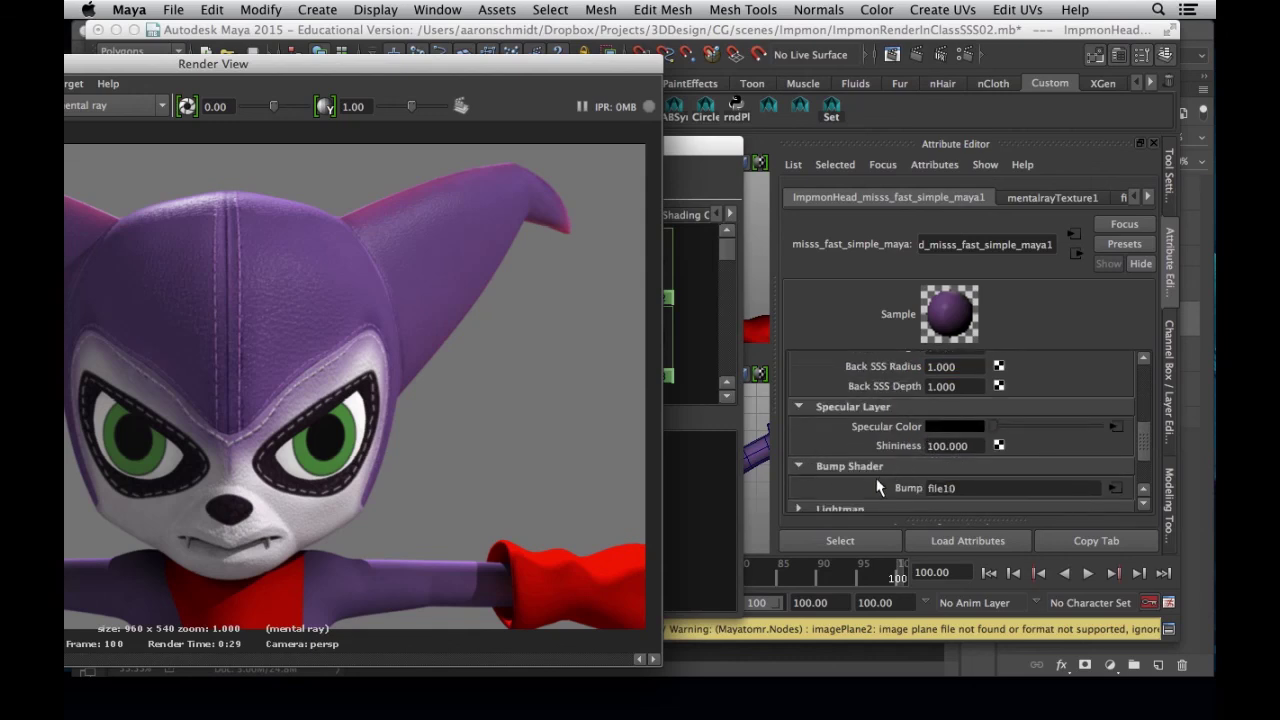
{"action": "scroll", "coordinate": [880, 486], "scroll_direction": "down", "scroll_amount": 2}
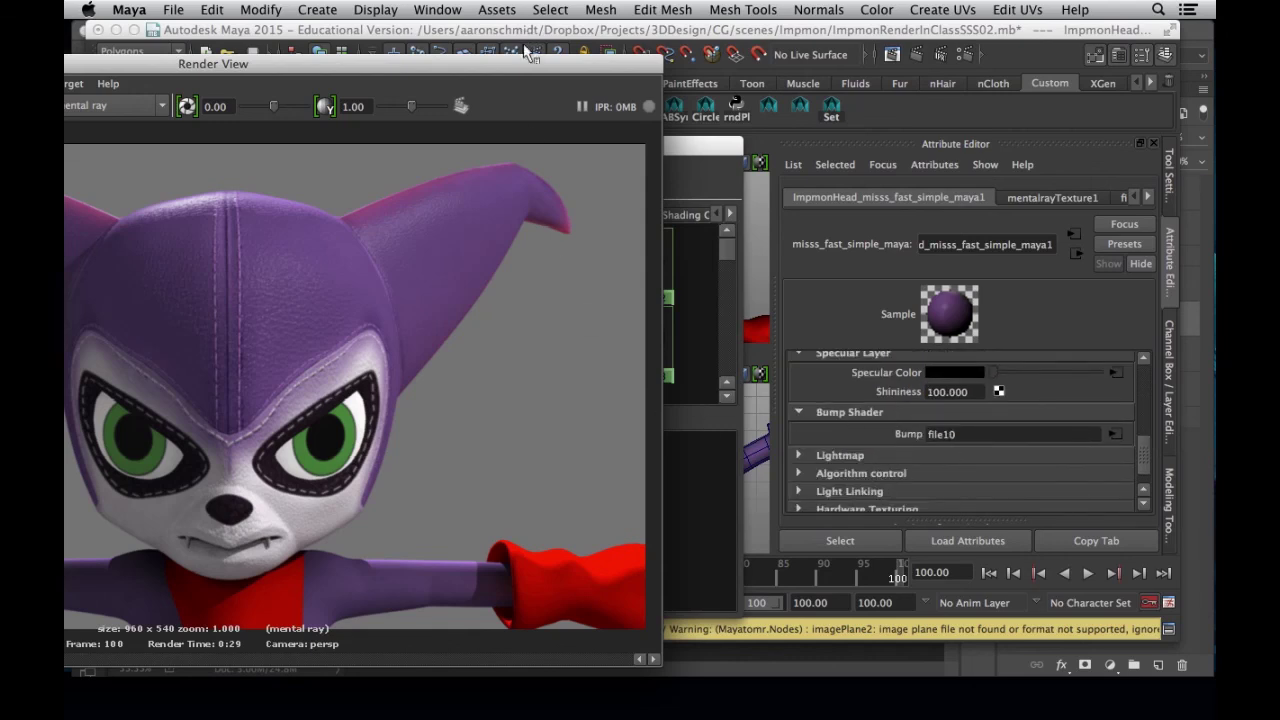
Bring the whole rendered image back into view and browse the stored renders once more
{"action": "left_click_drag", "start_coordinate": [516, 69], "coordinate": [811, 60]}
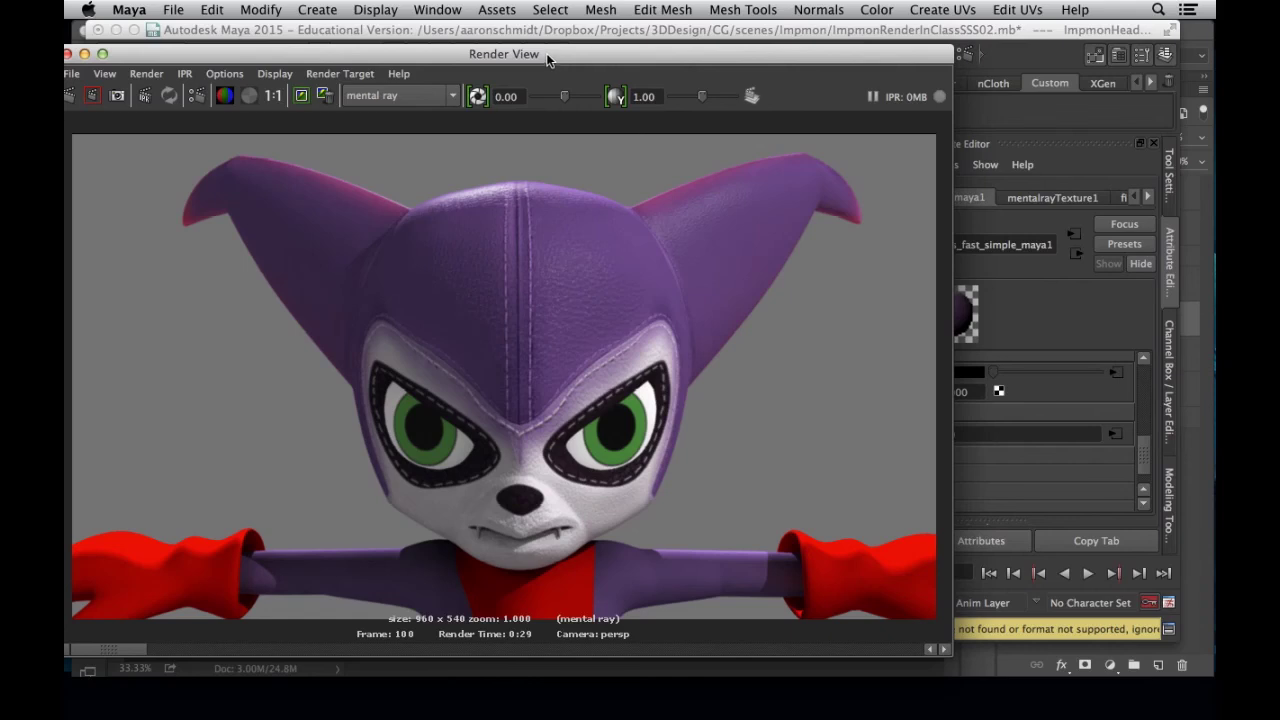
{"action": "left_click_drag", "start_coordinate": [550, 58], "coordinate": [720, 38]}
{"action": "left_click_drag", "start_coordinate": [290, 630], "coordinate": [104, 582]}
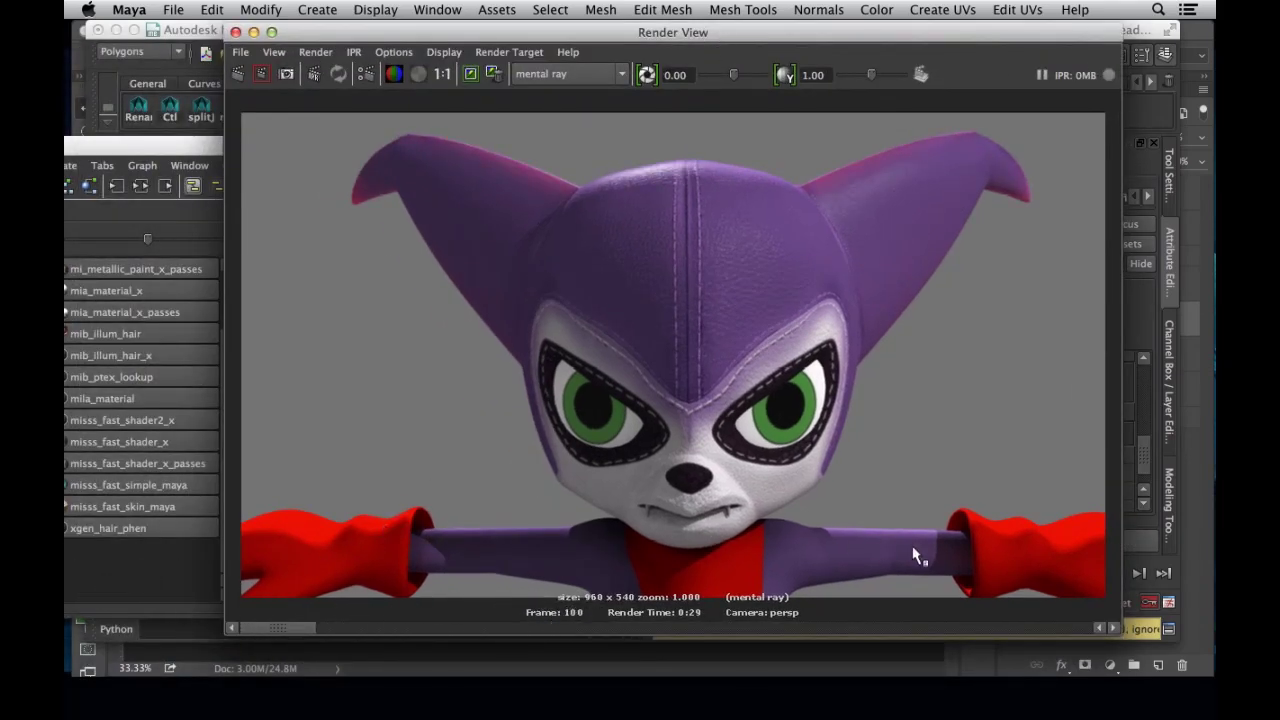